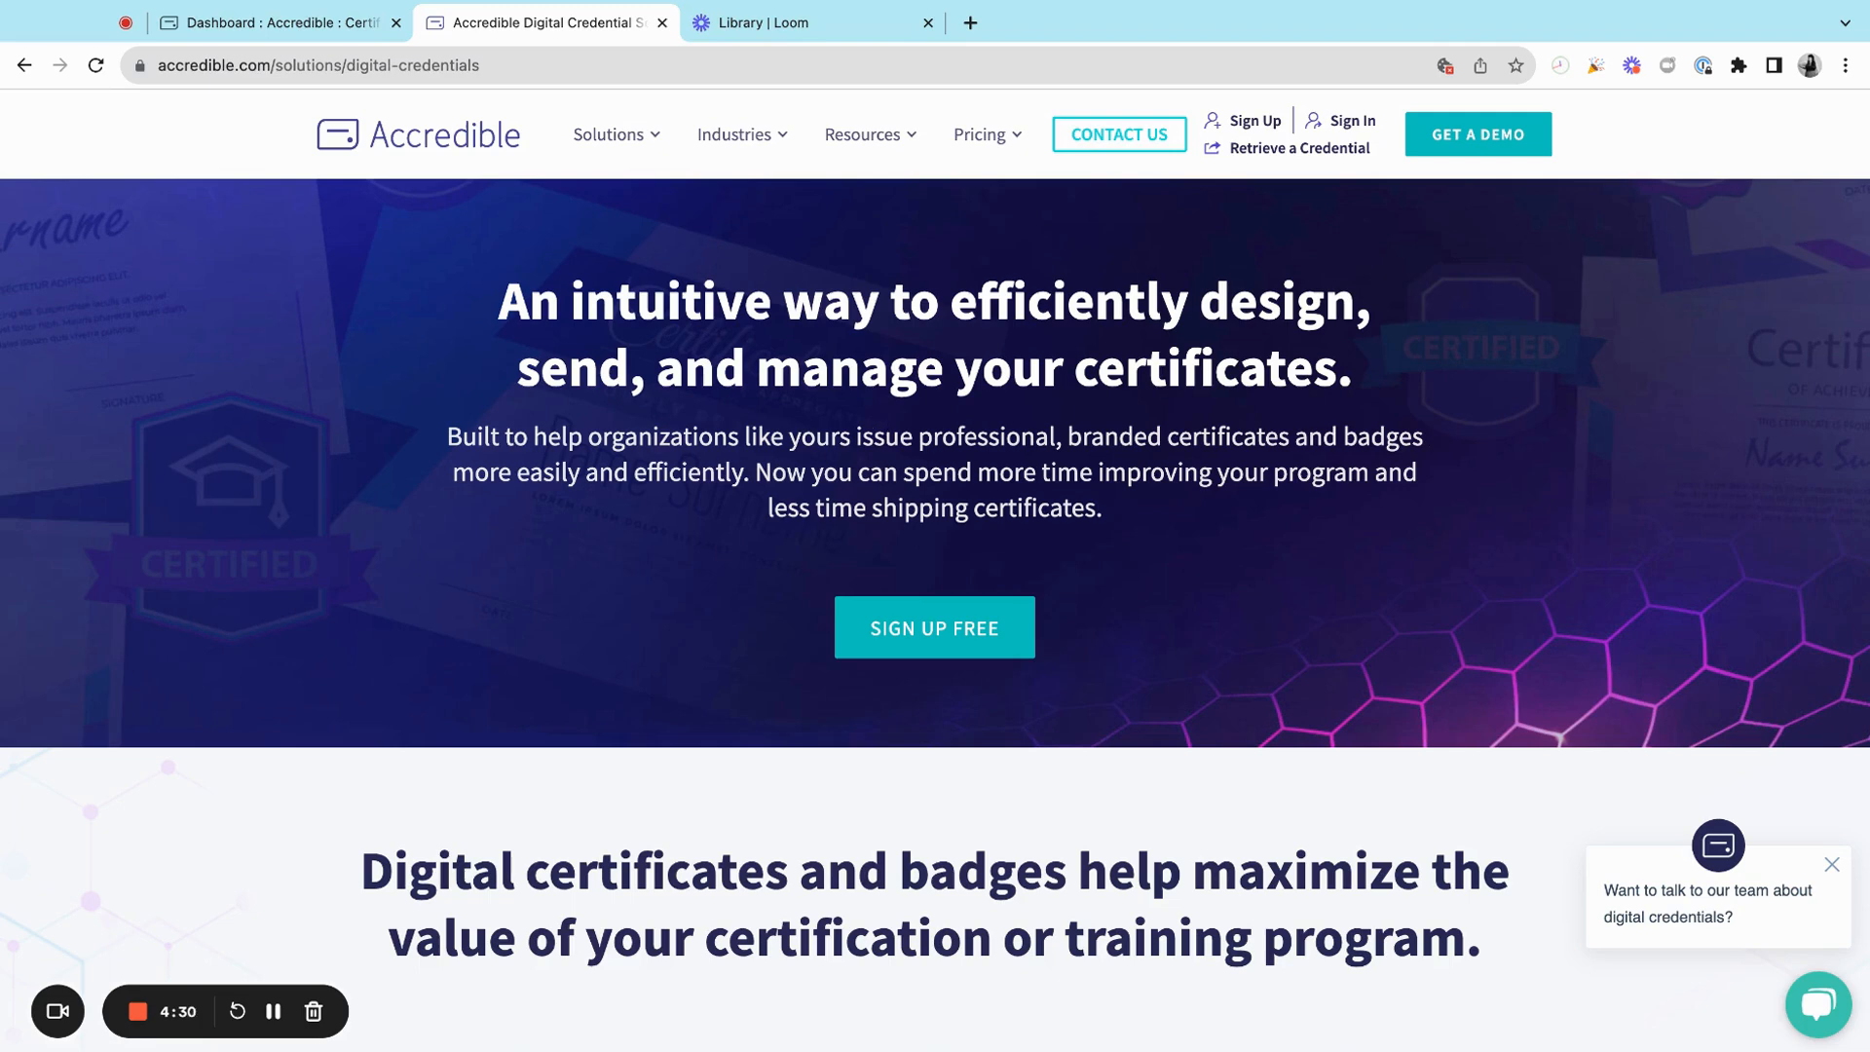
Step: Switch through the open browser tabs to review the Accredible dashboard, credential creation and credentials list
click(351, 35)
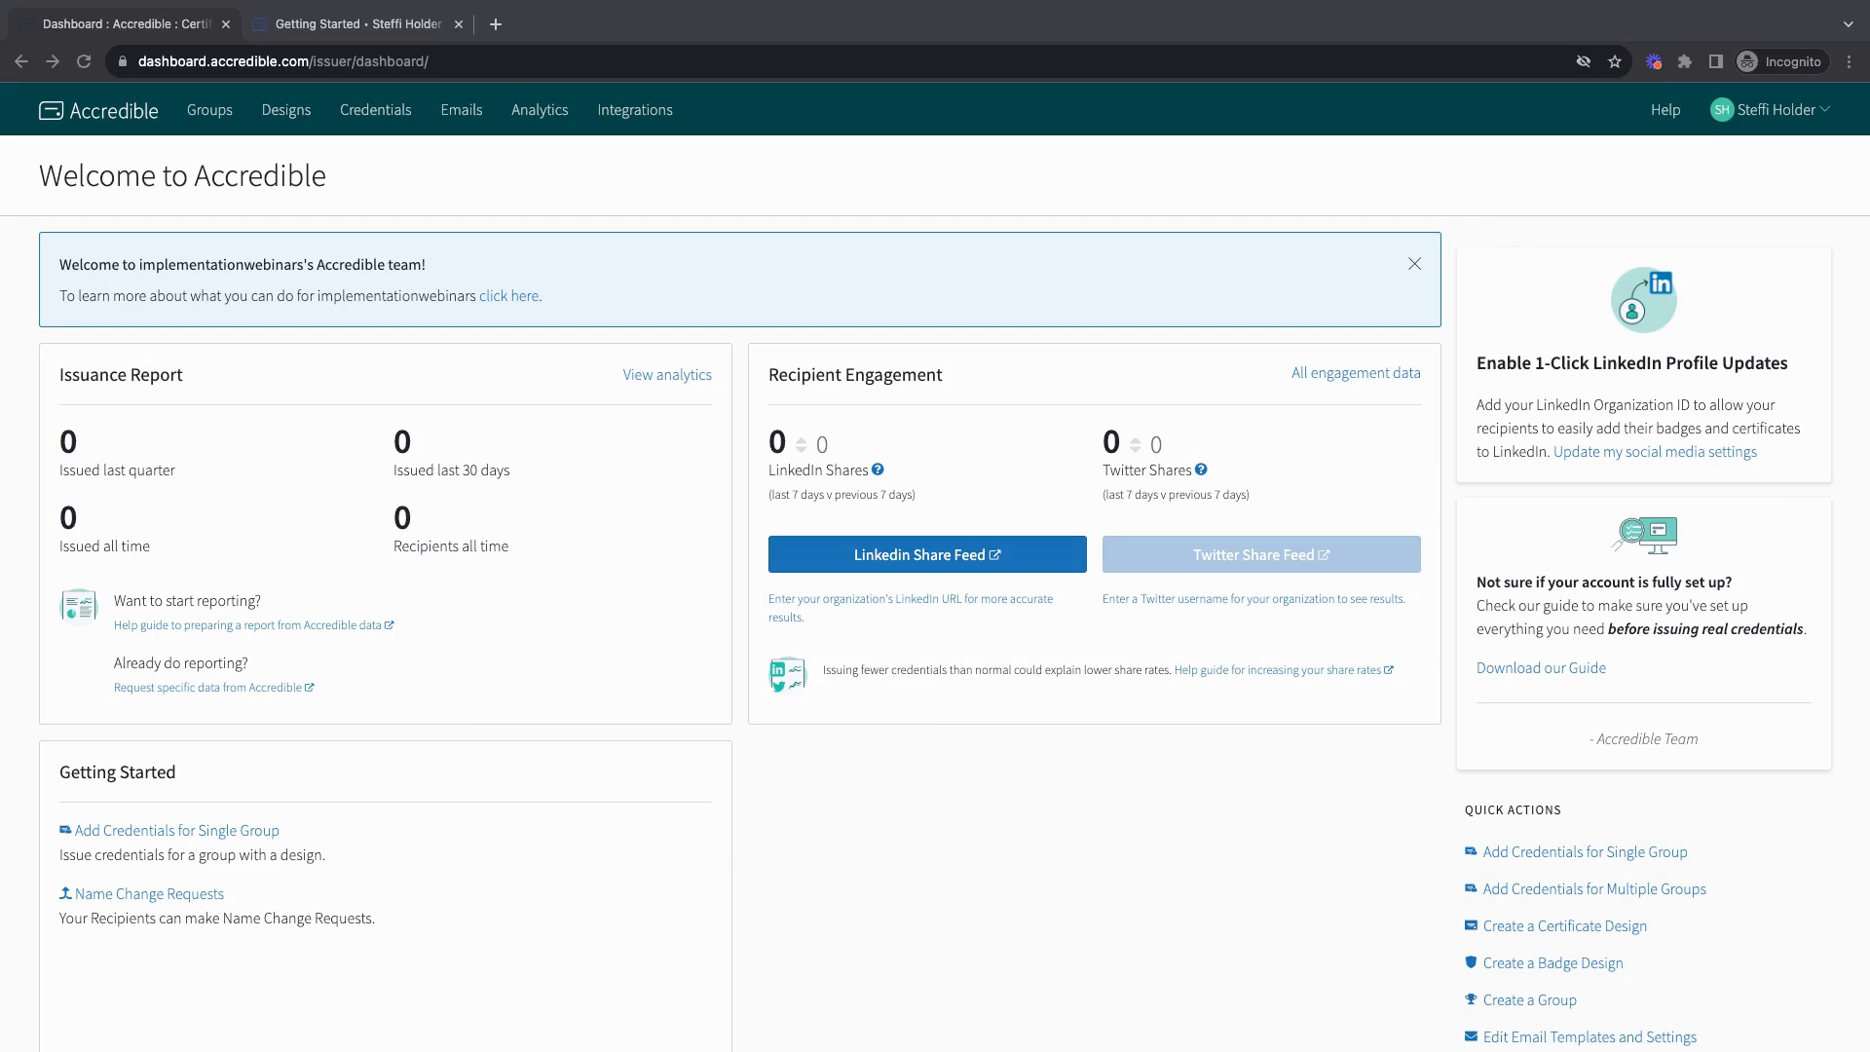
key(ctrl+Tab)
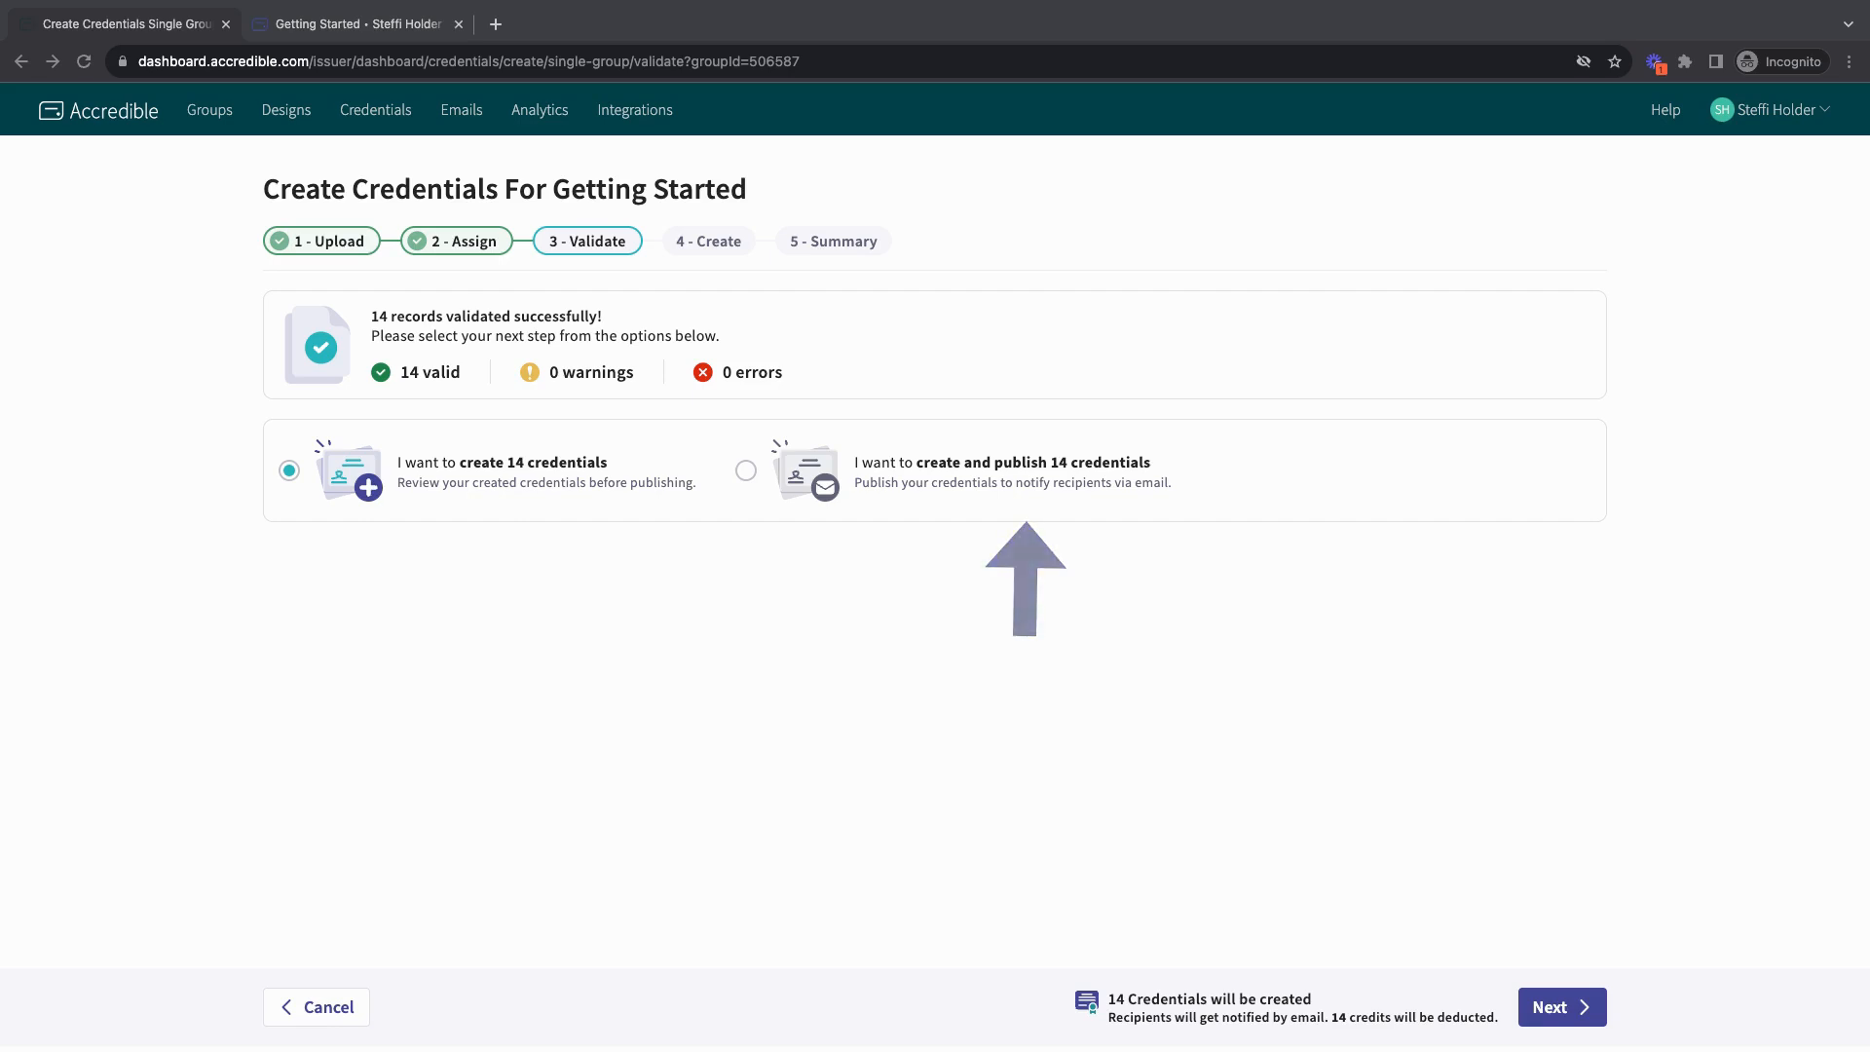
key(ctrl+Tab)
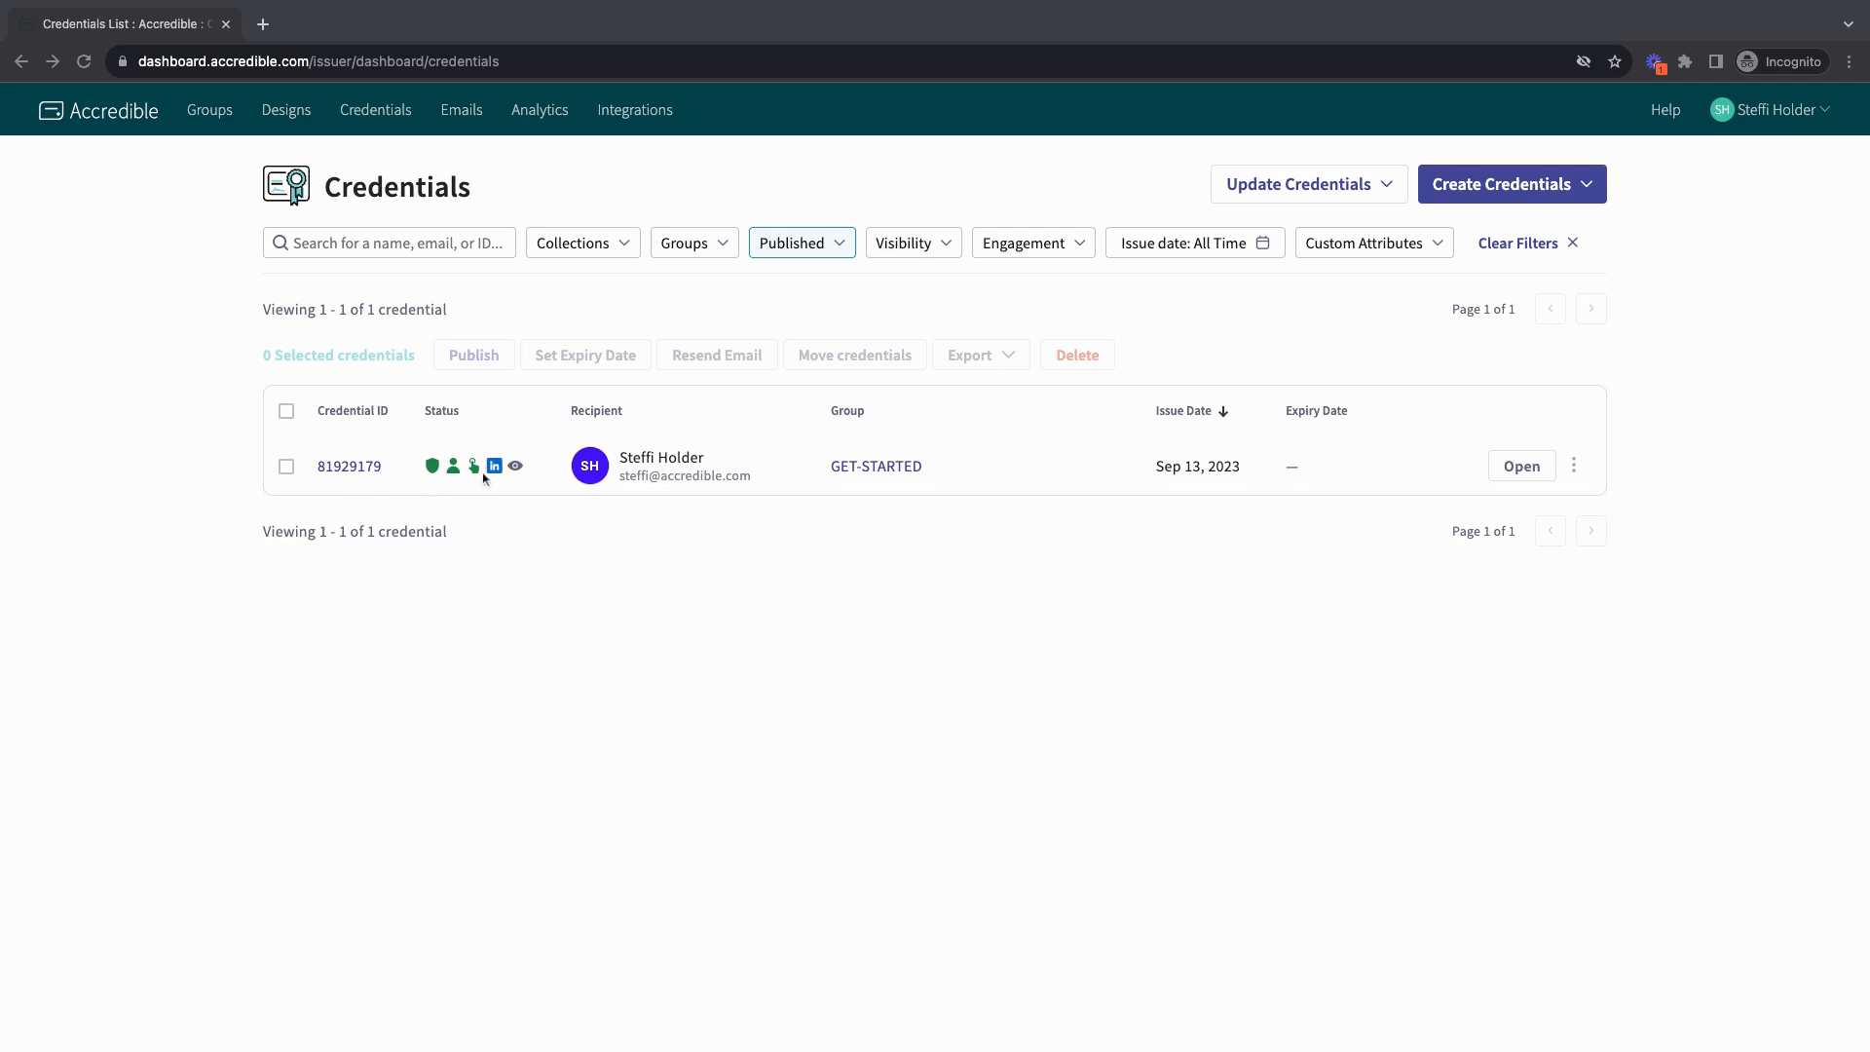
mouse_move(455, 475)
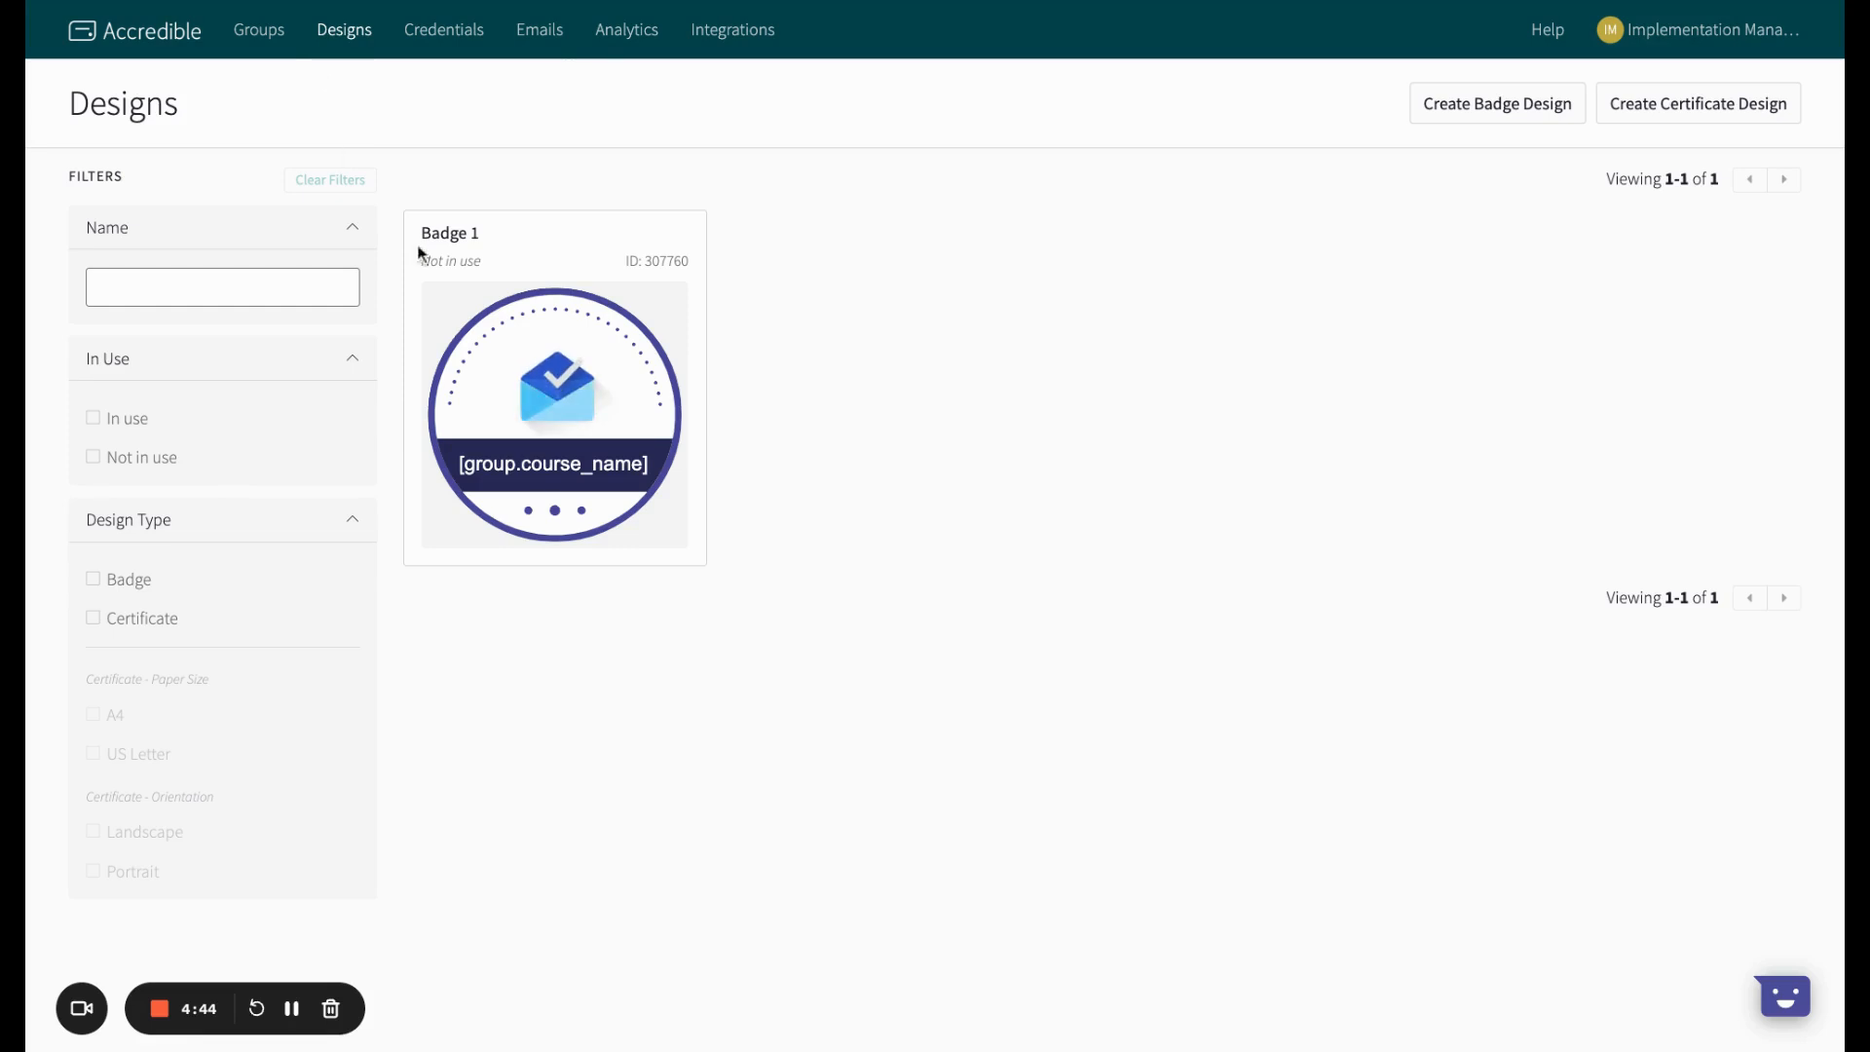
Step: Start a new certificate design and apply the blue wave Certificate of Completion template from the US-Letter Landscape templates
click(1713, 120)
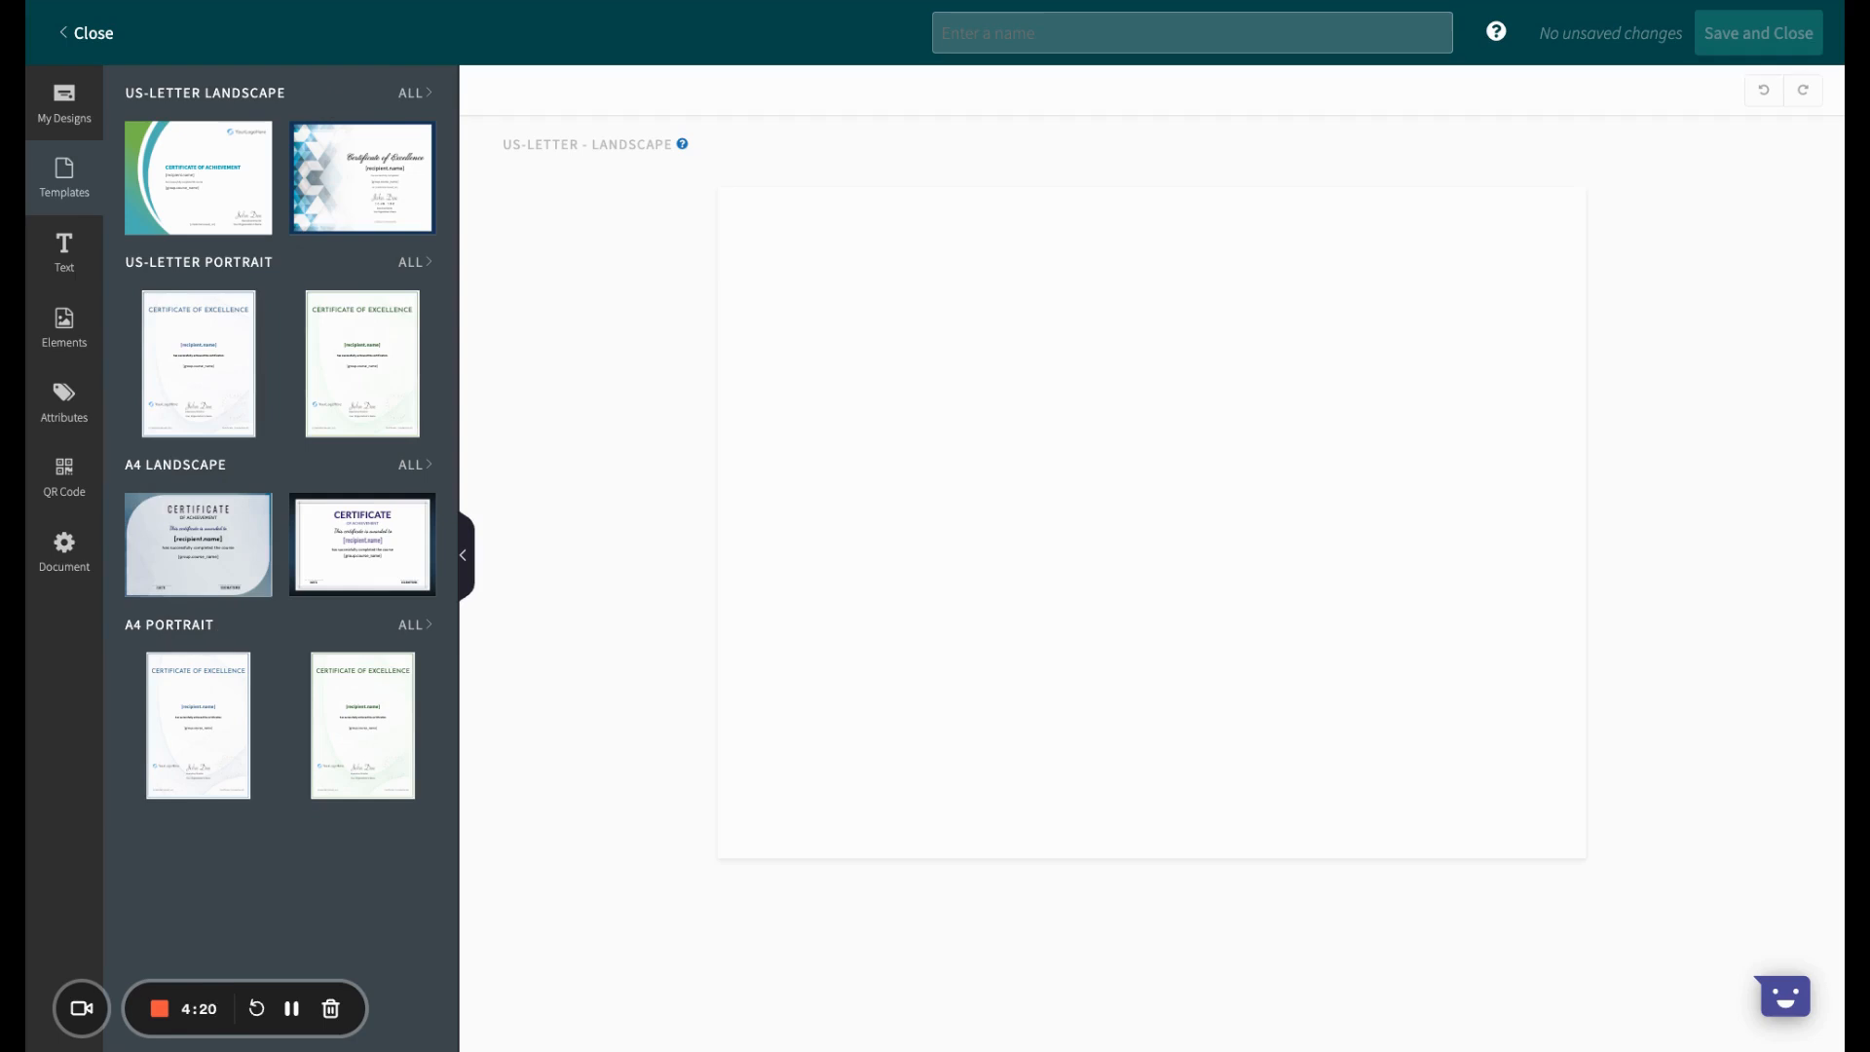
click(408, 96)
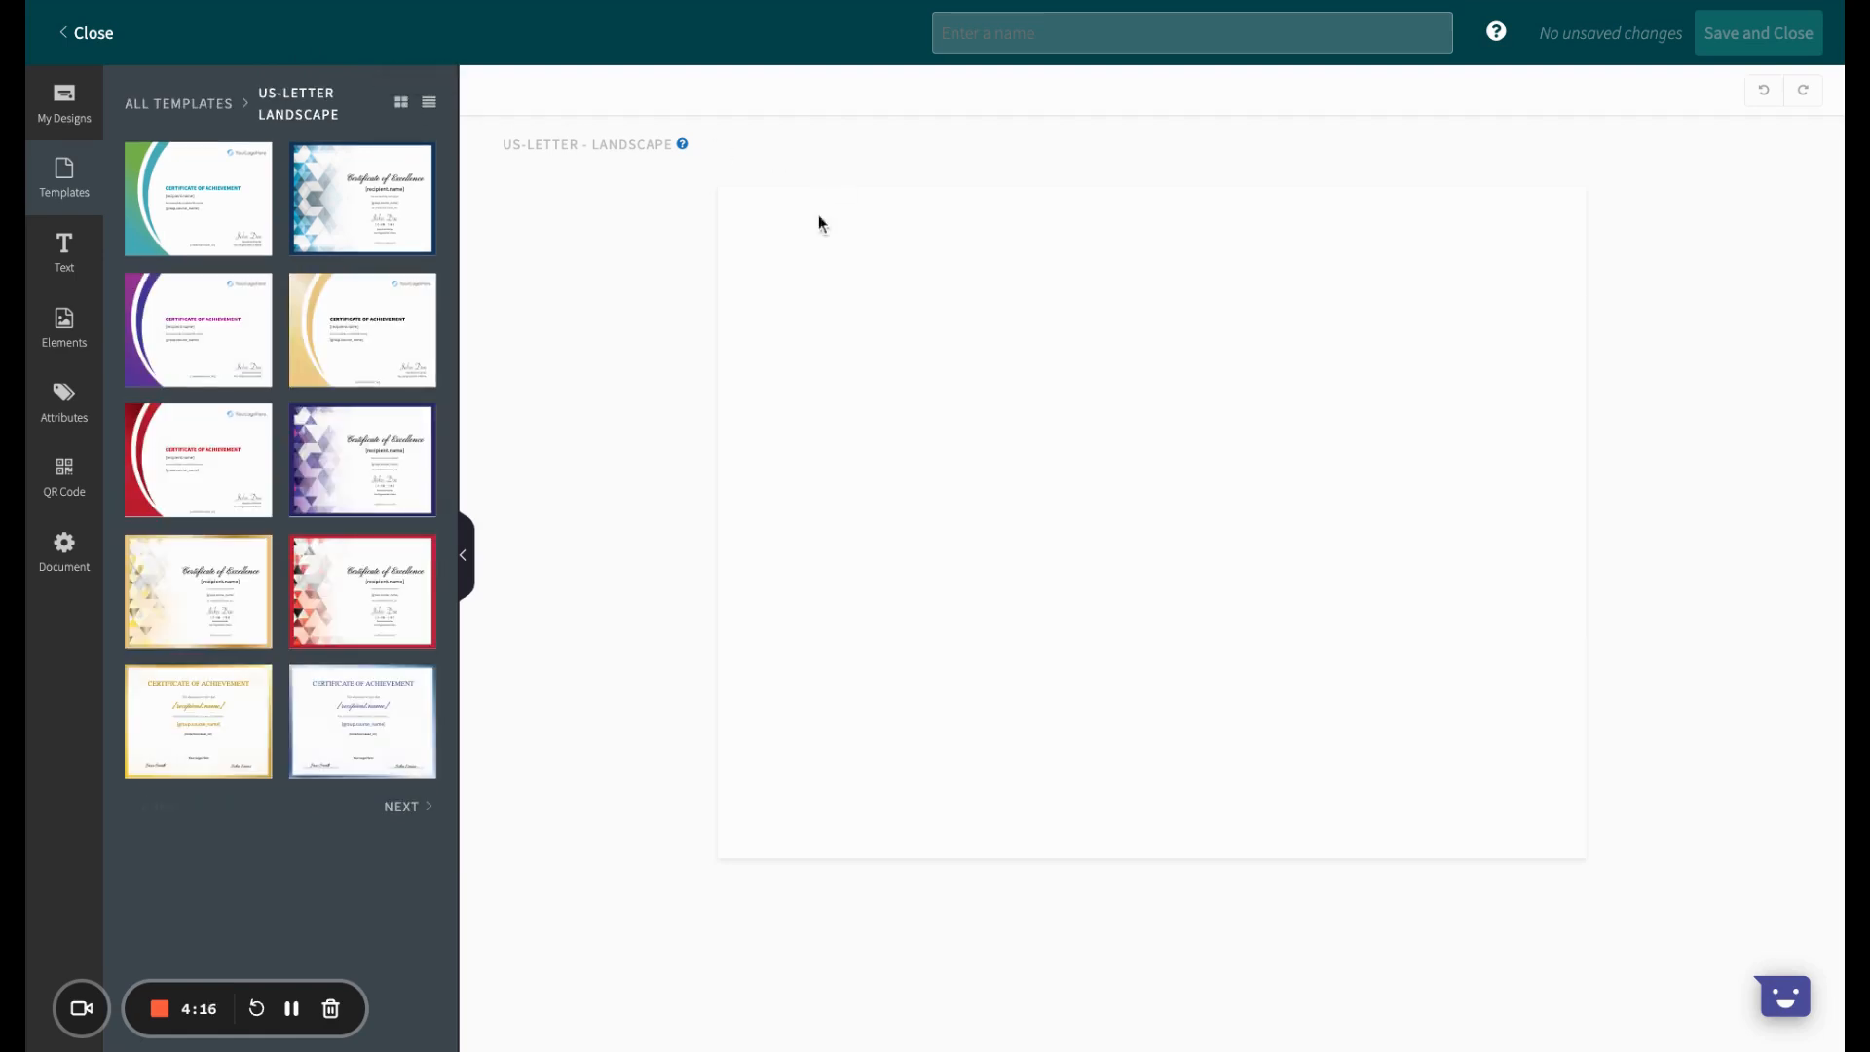
click(402, 808)
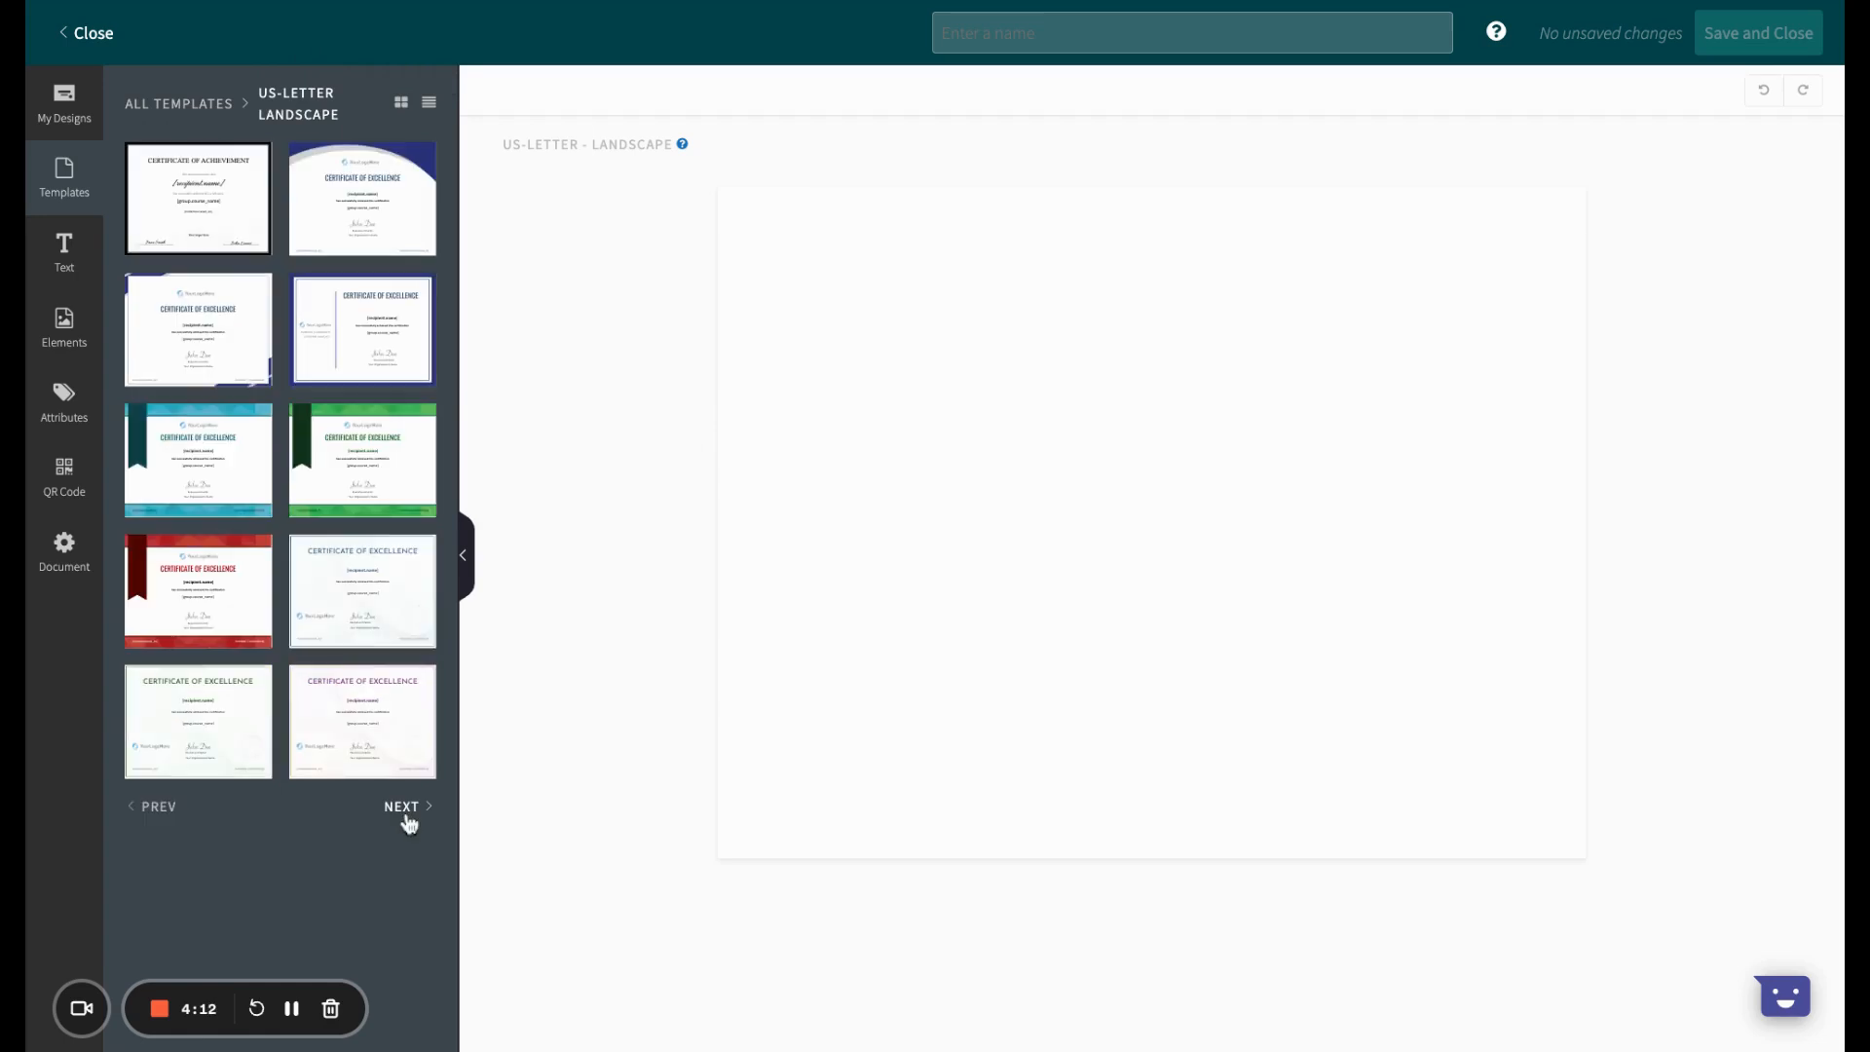
click(406, 816)
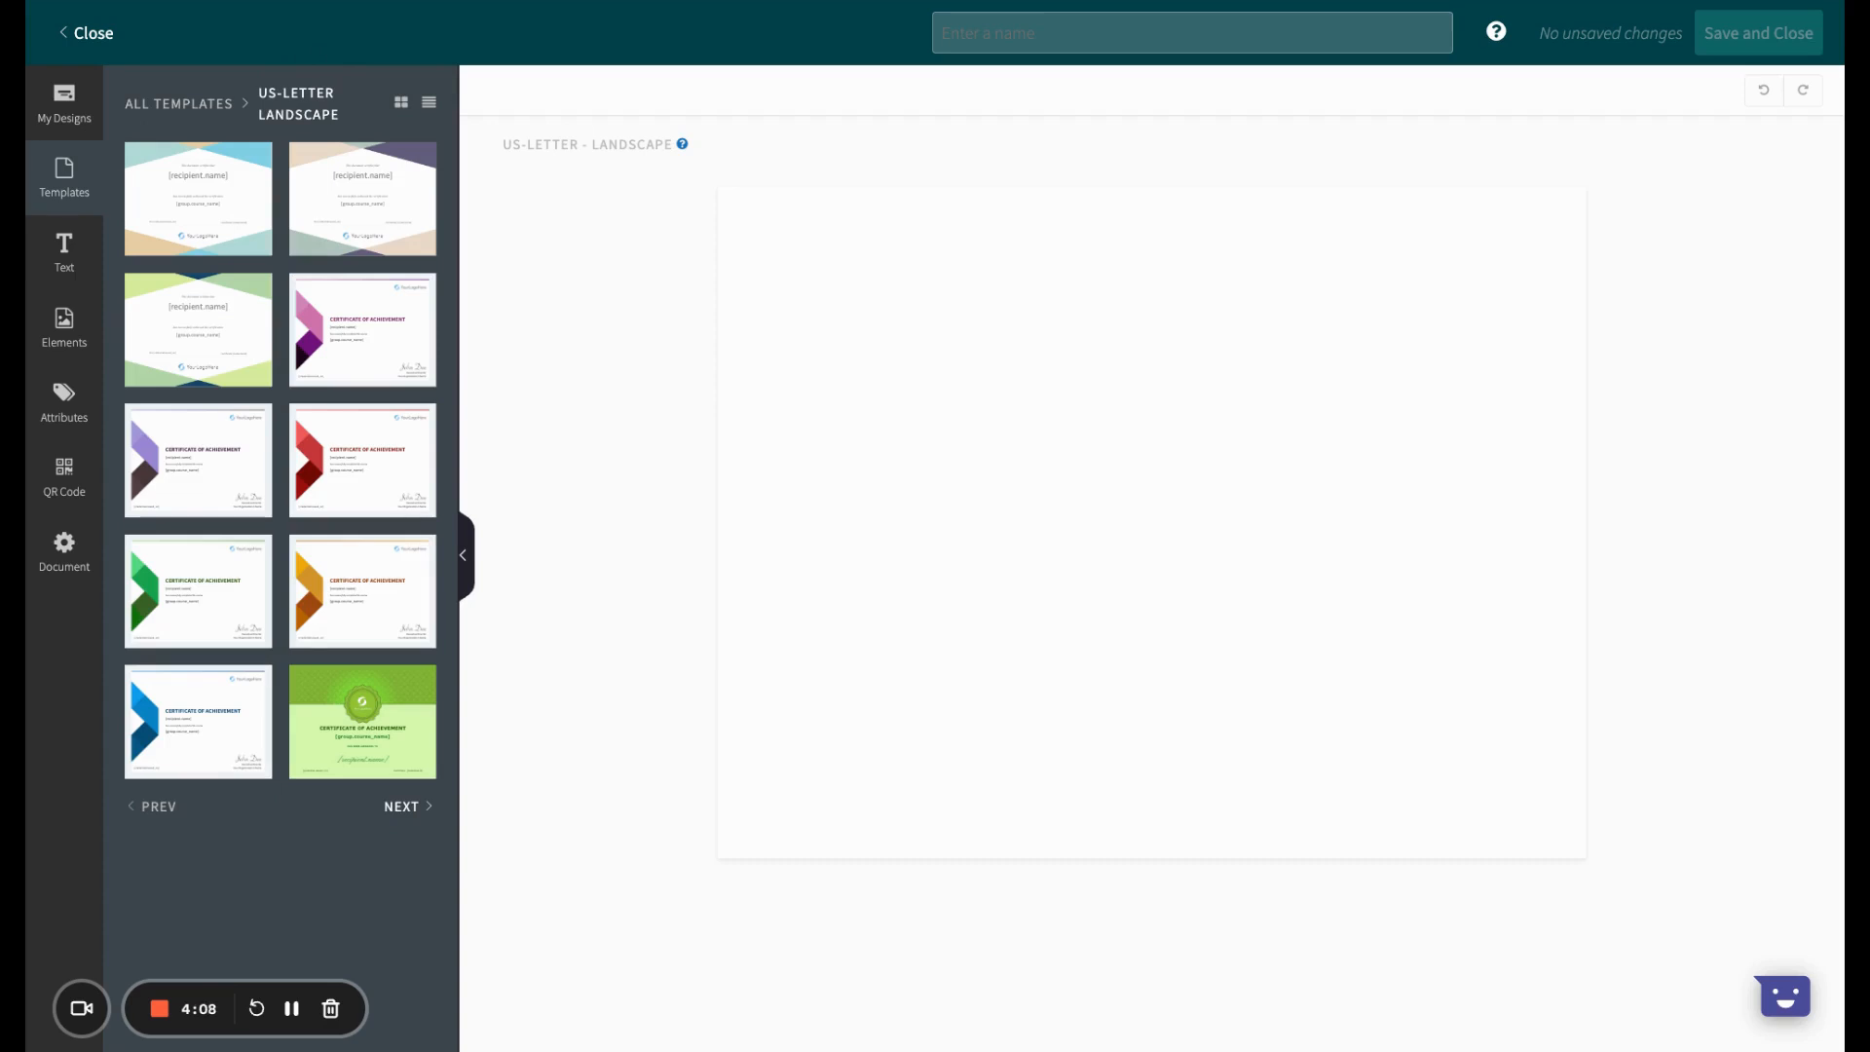
click(406, 807)
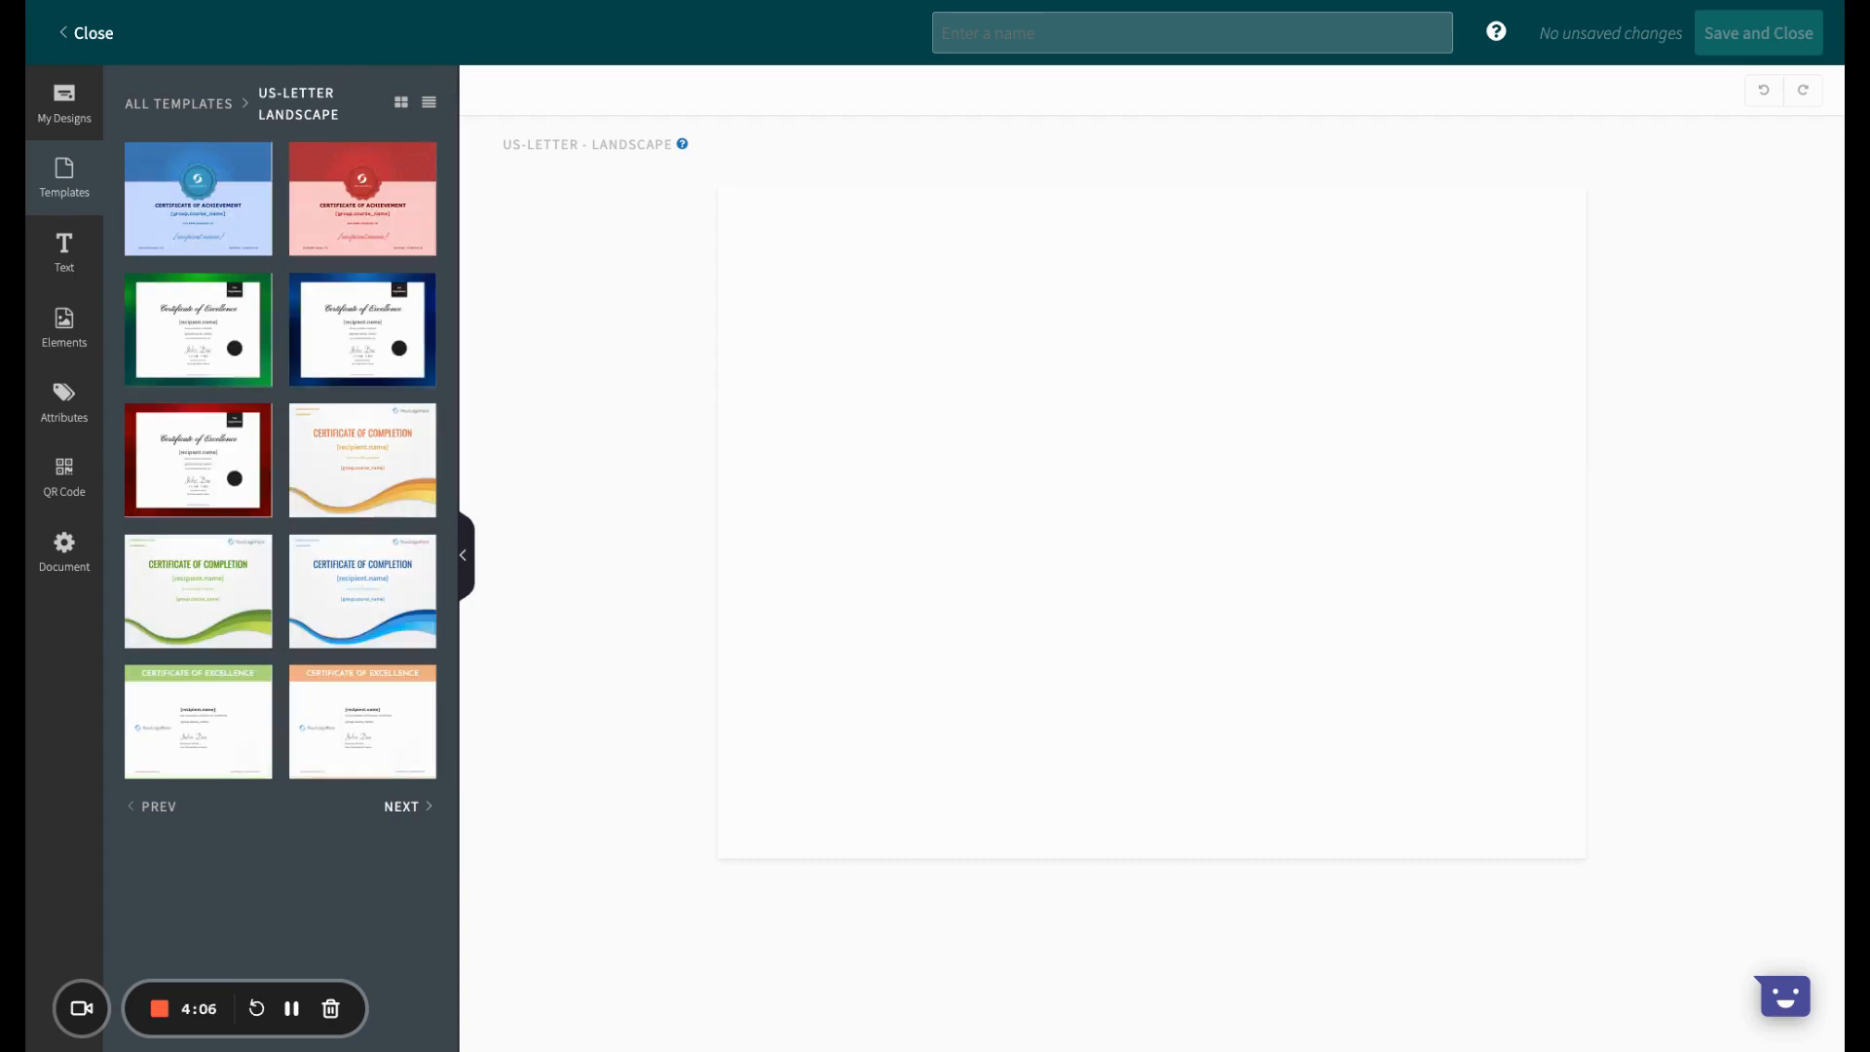
click(361, 608)
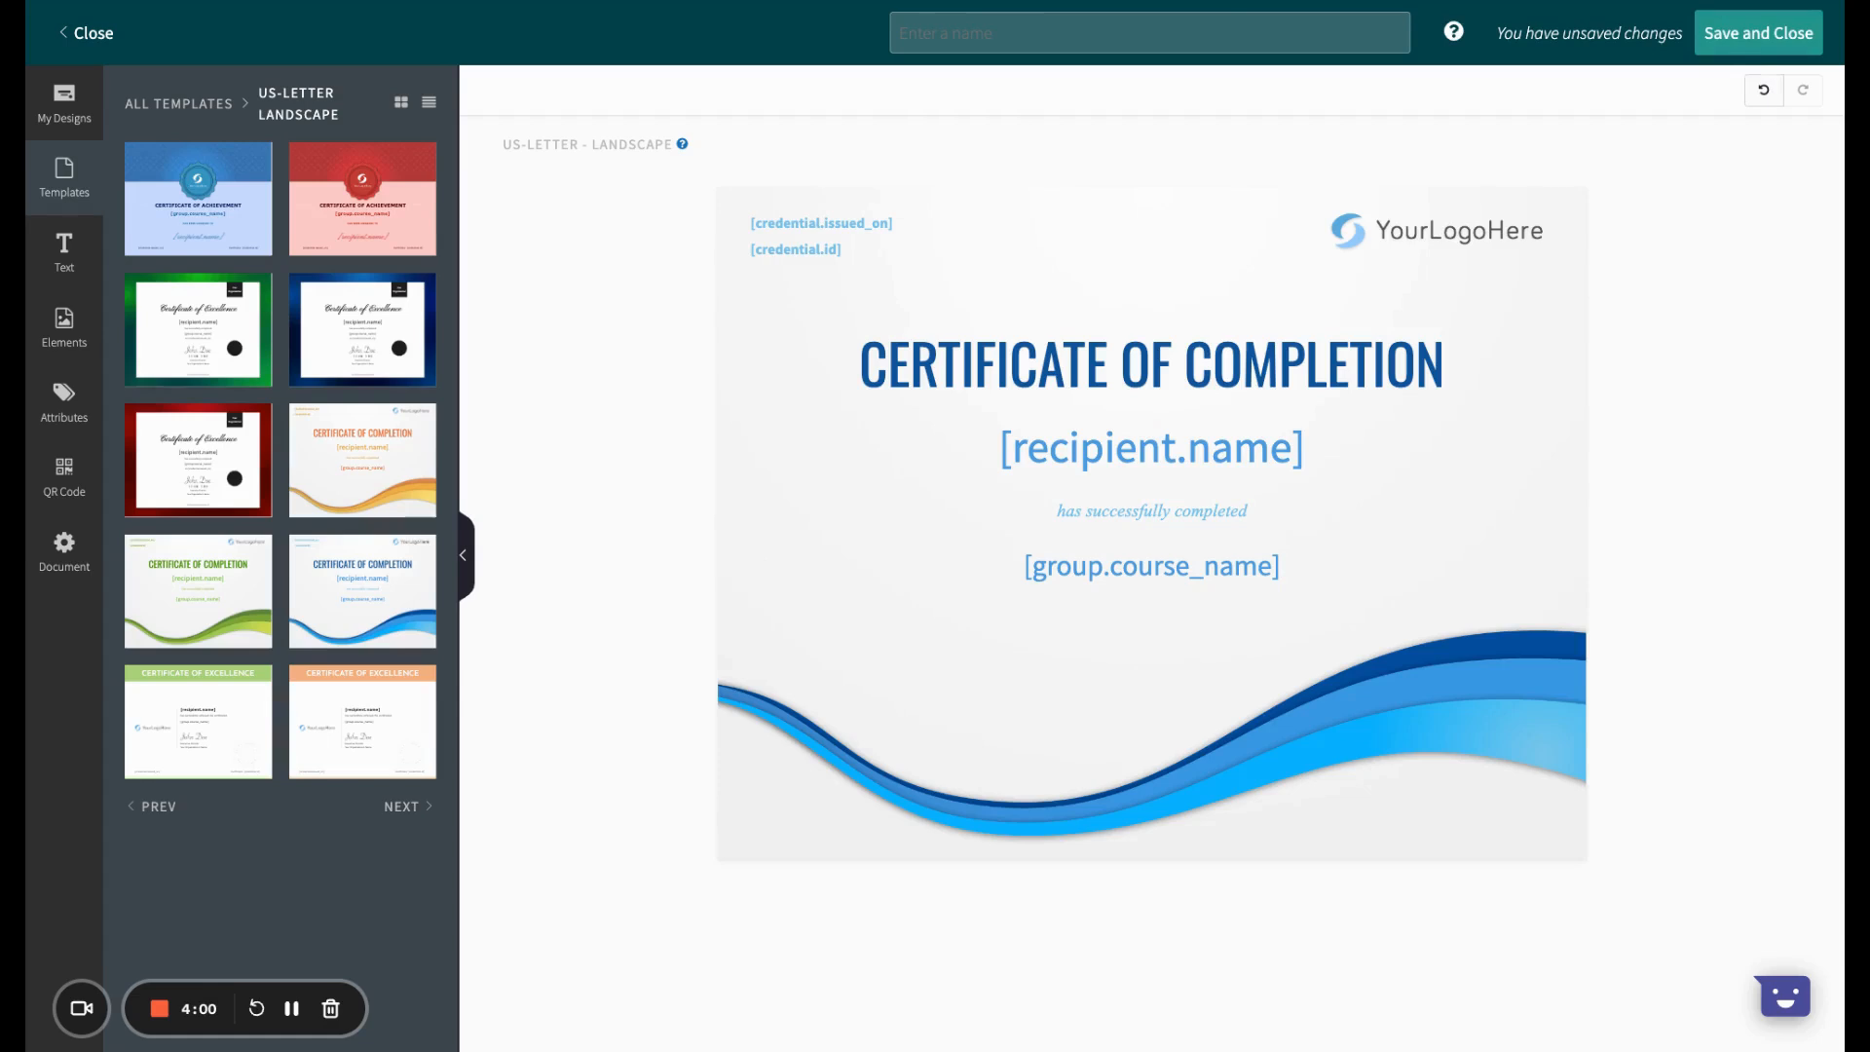
Step: Delete the YourLogoHere placeholder logo from the certificate's upper corner
click(1466, 240)
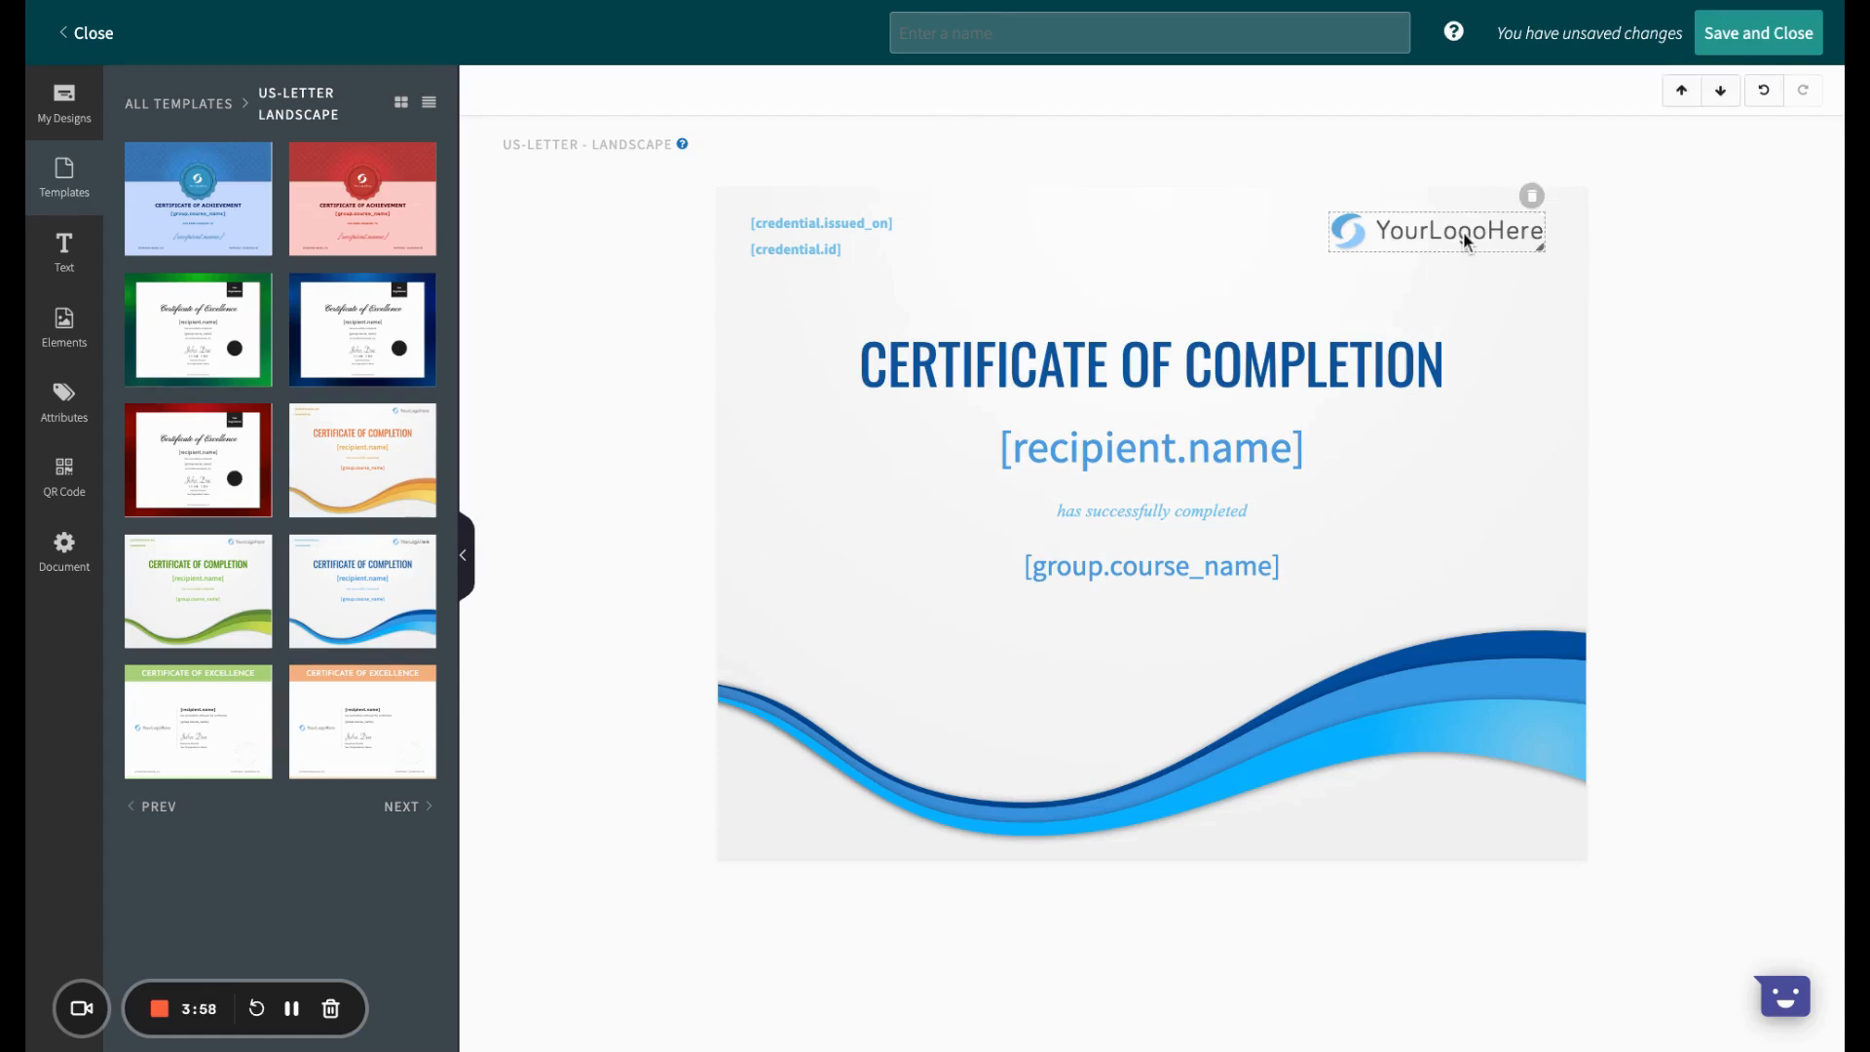
click(1533, 199)
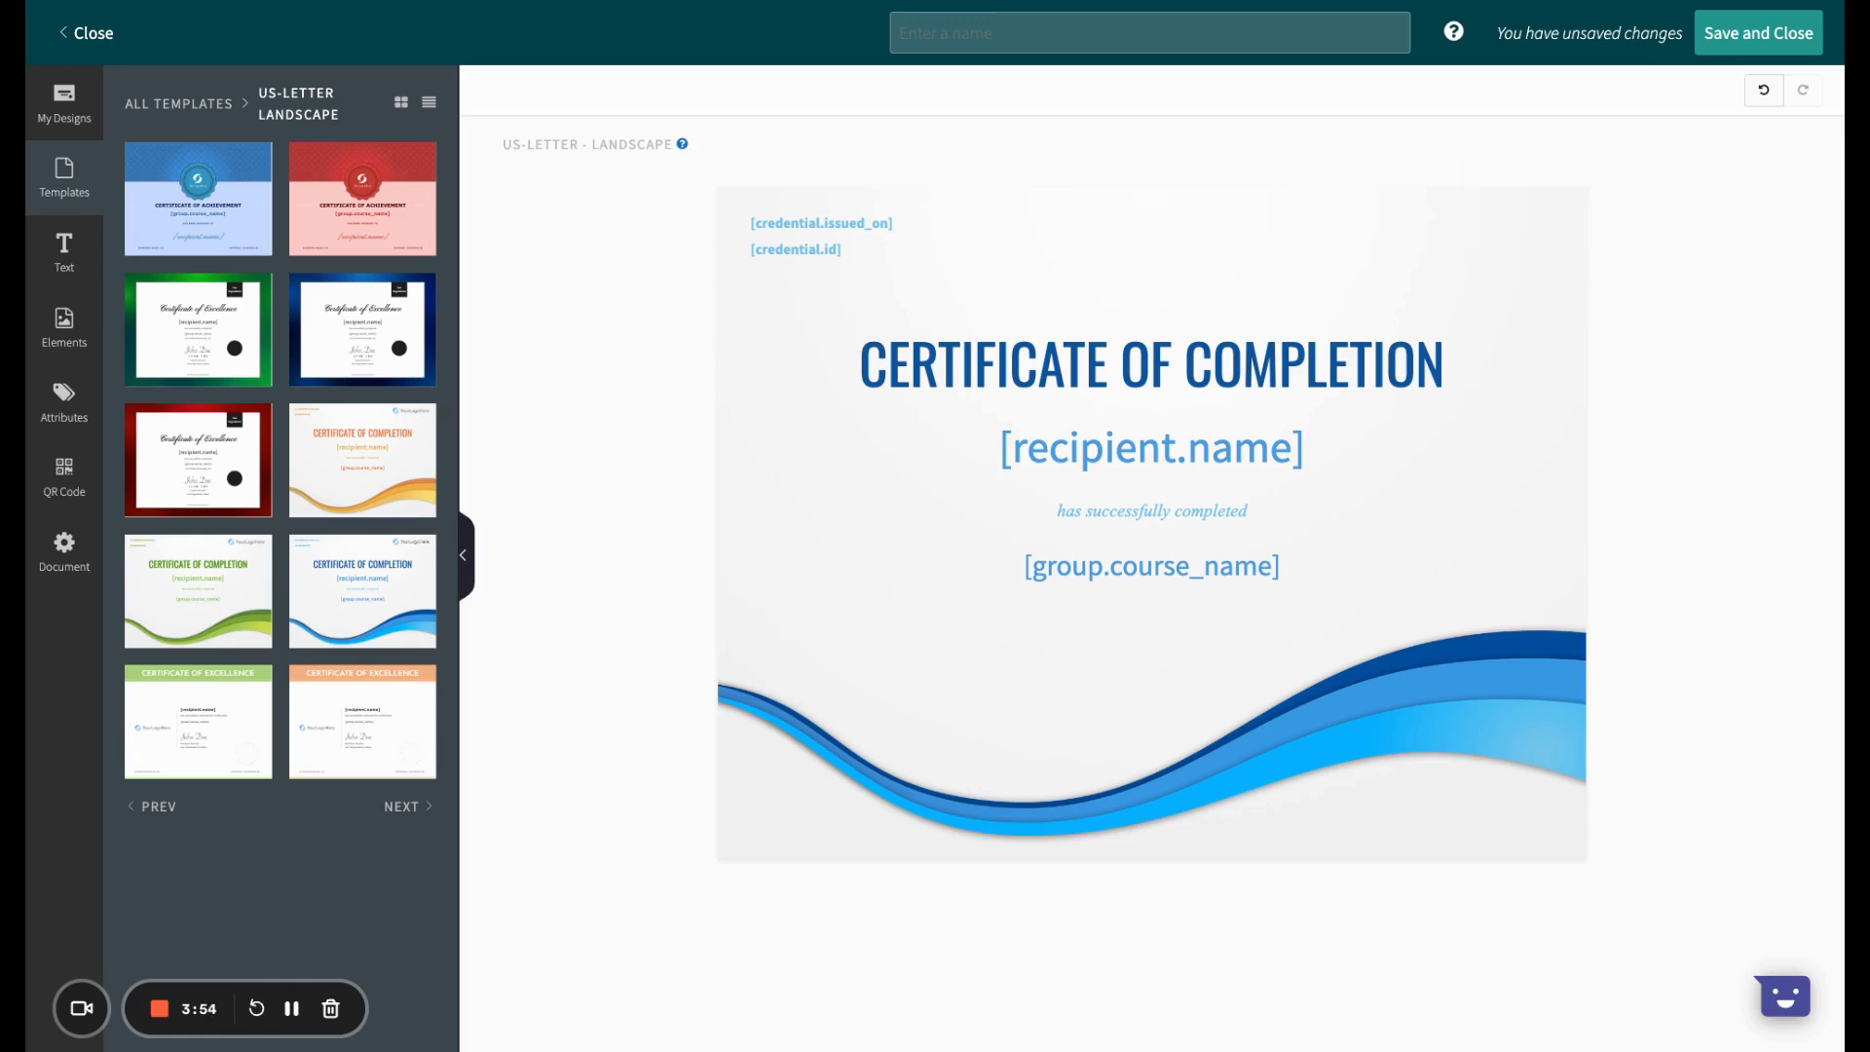
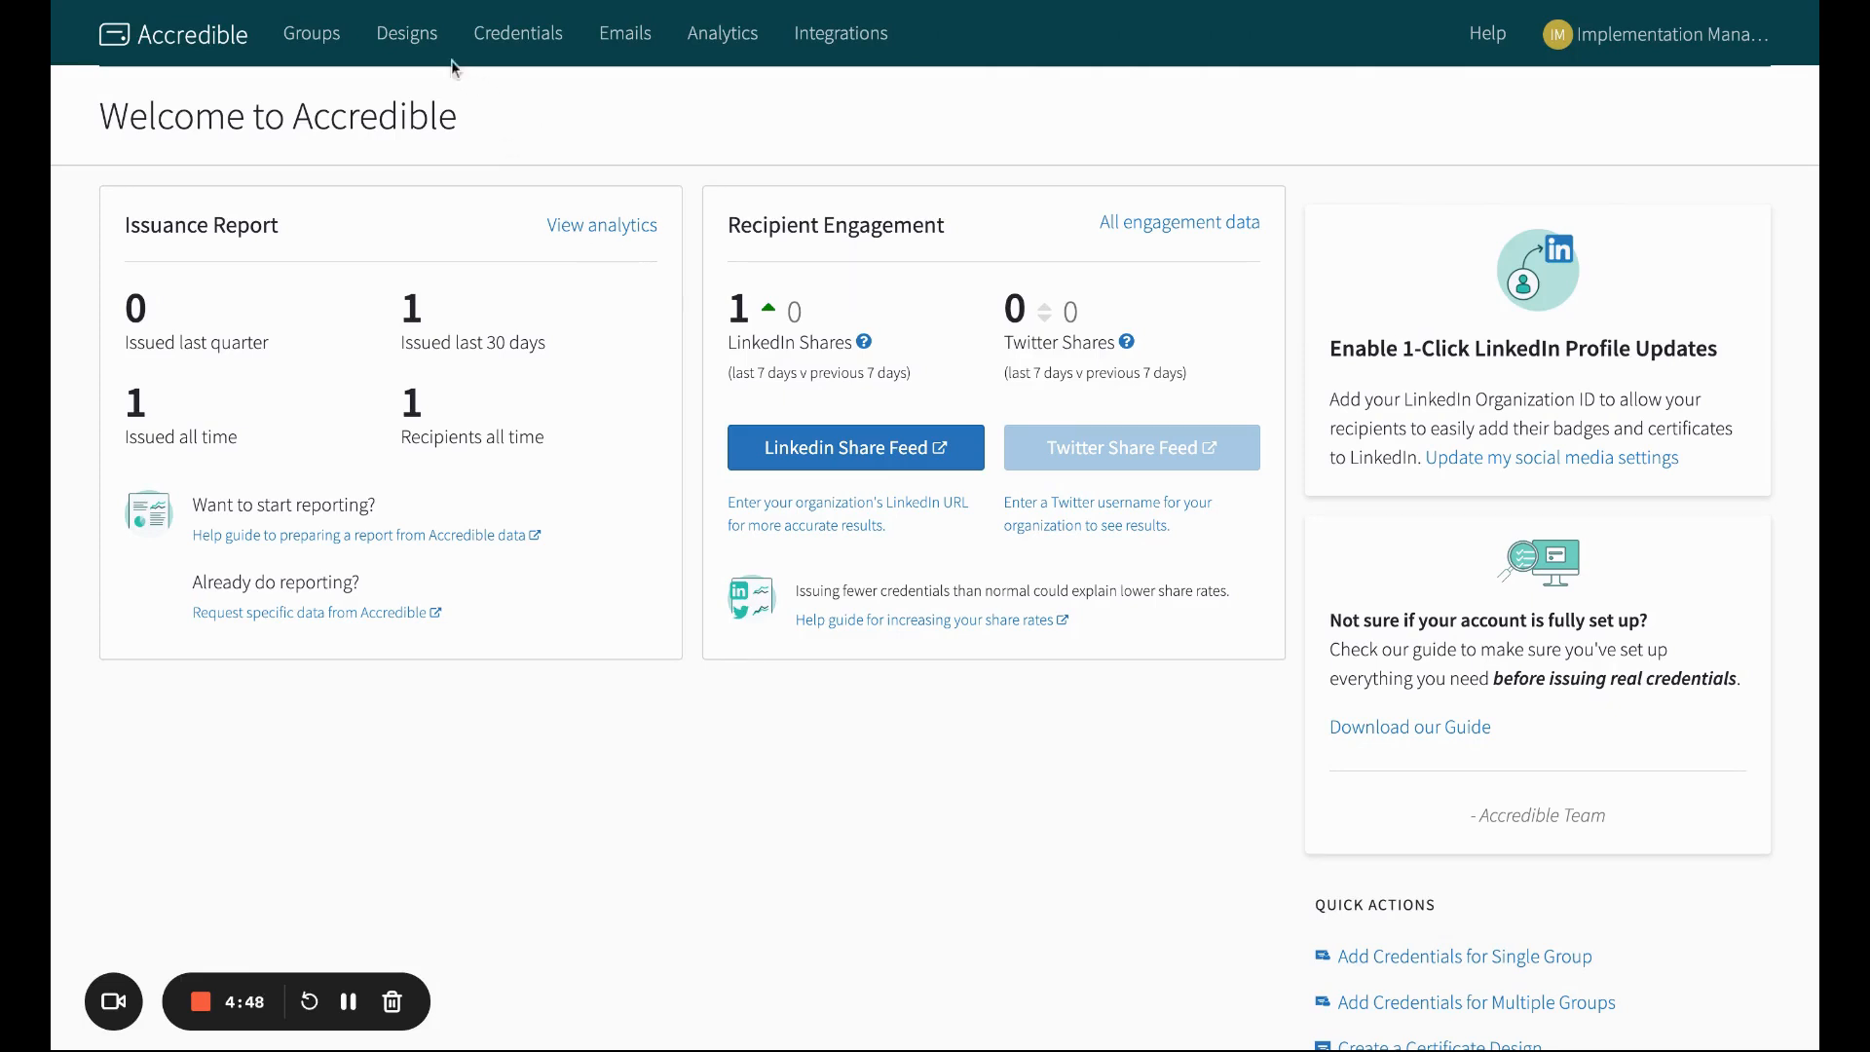
Step: Start a new badge design and apply the plain circular background shape
click(407, 35)
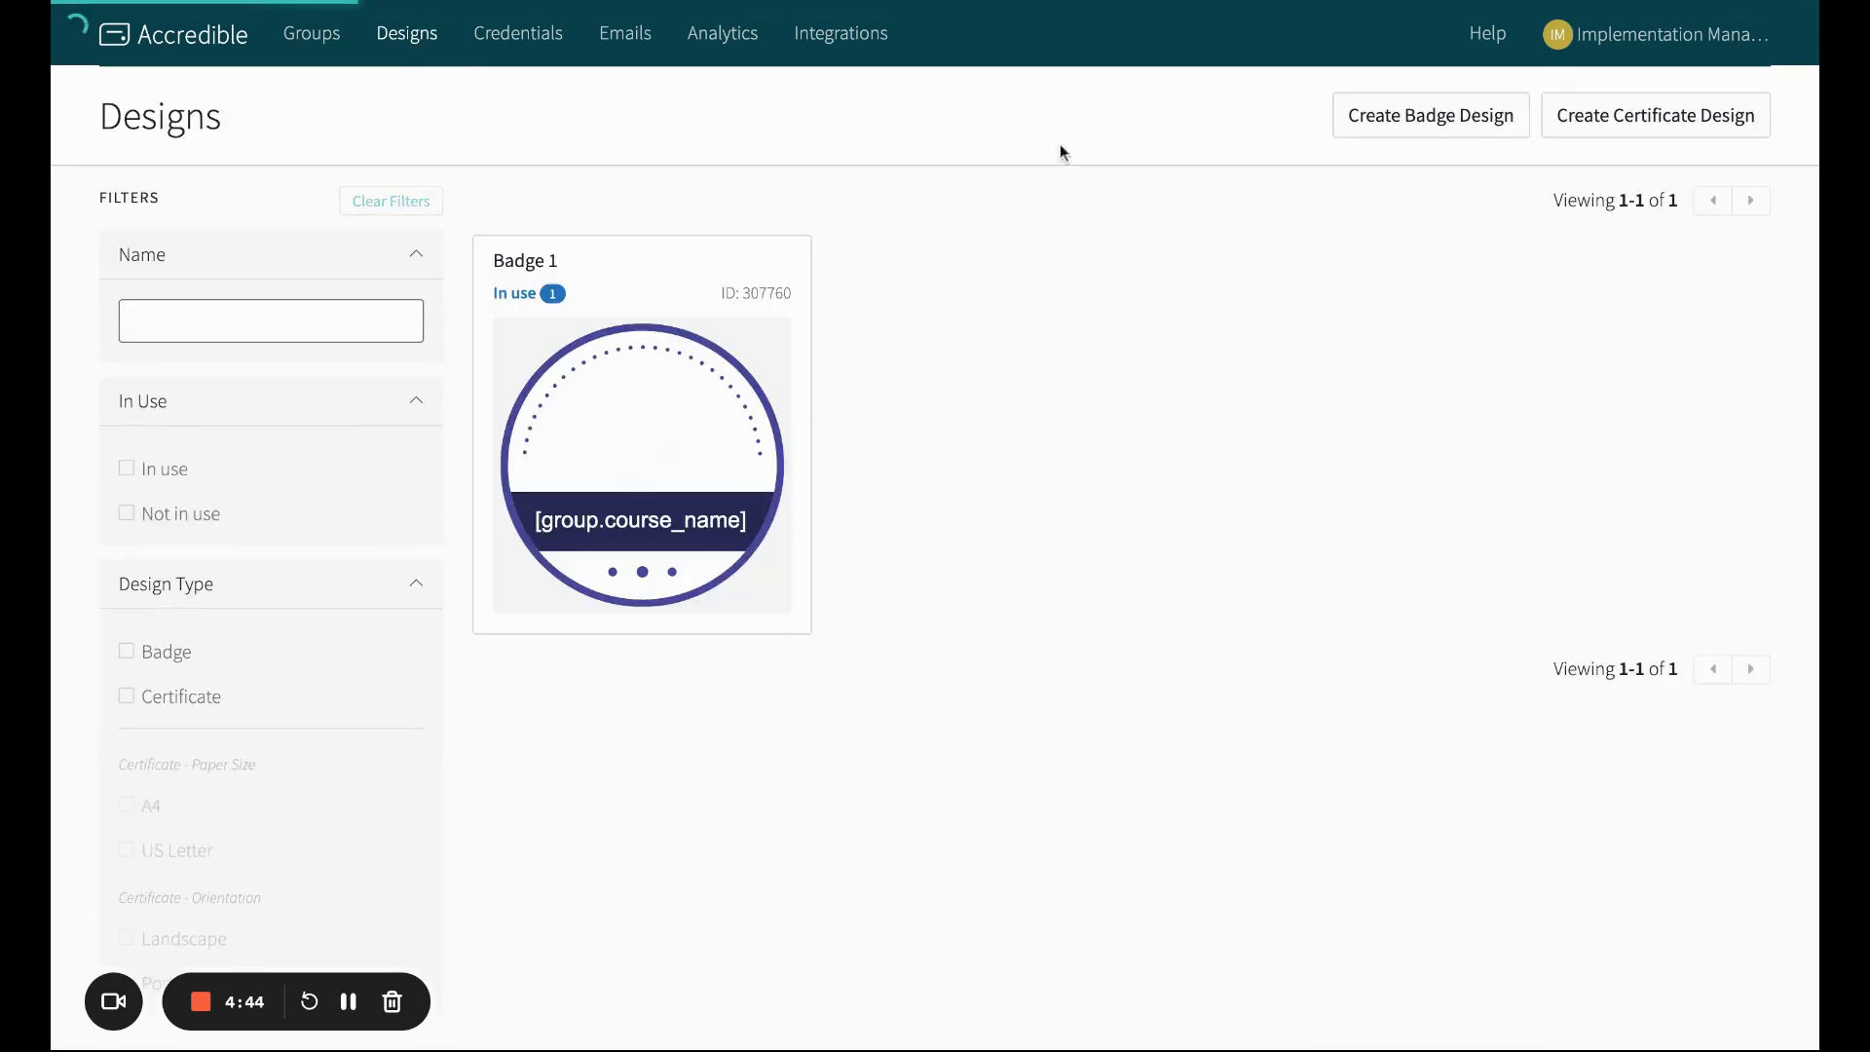
click(1442, 127)
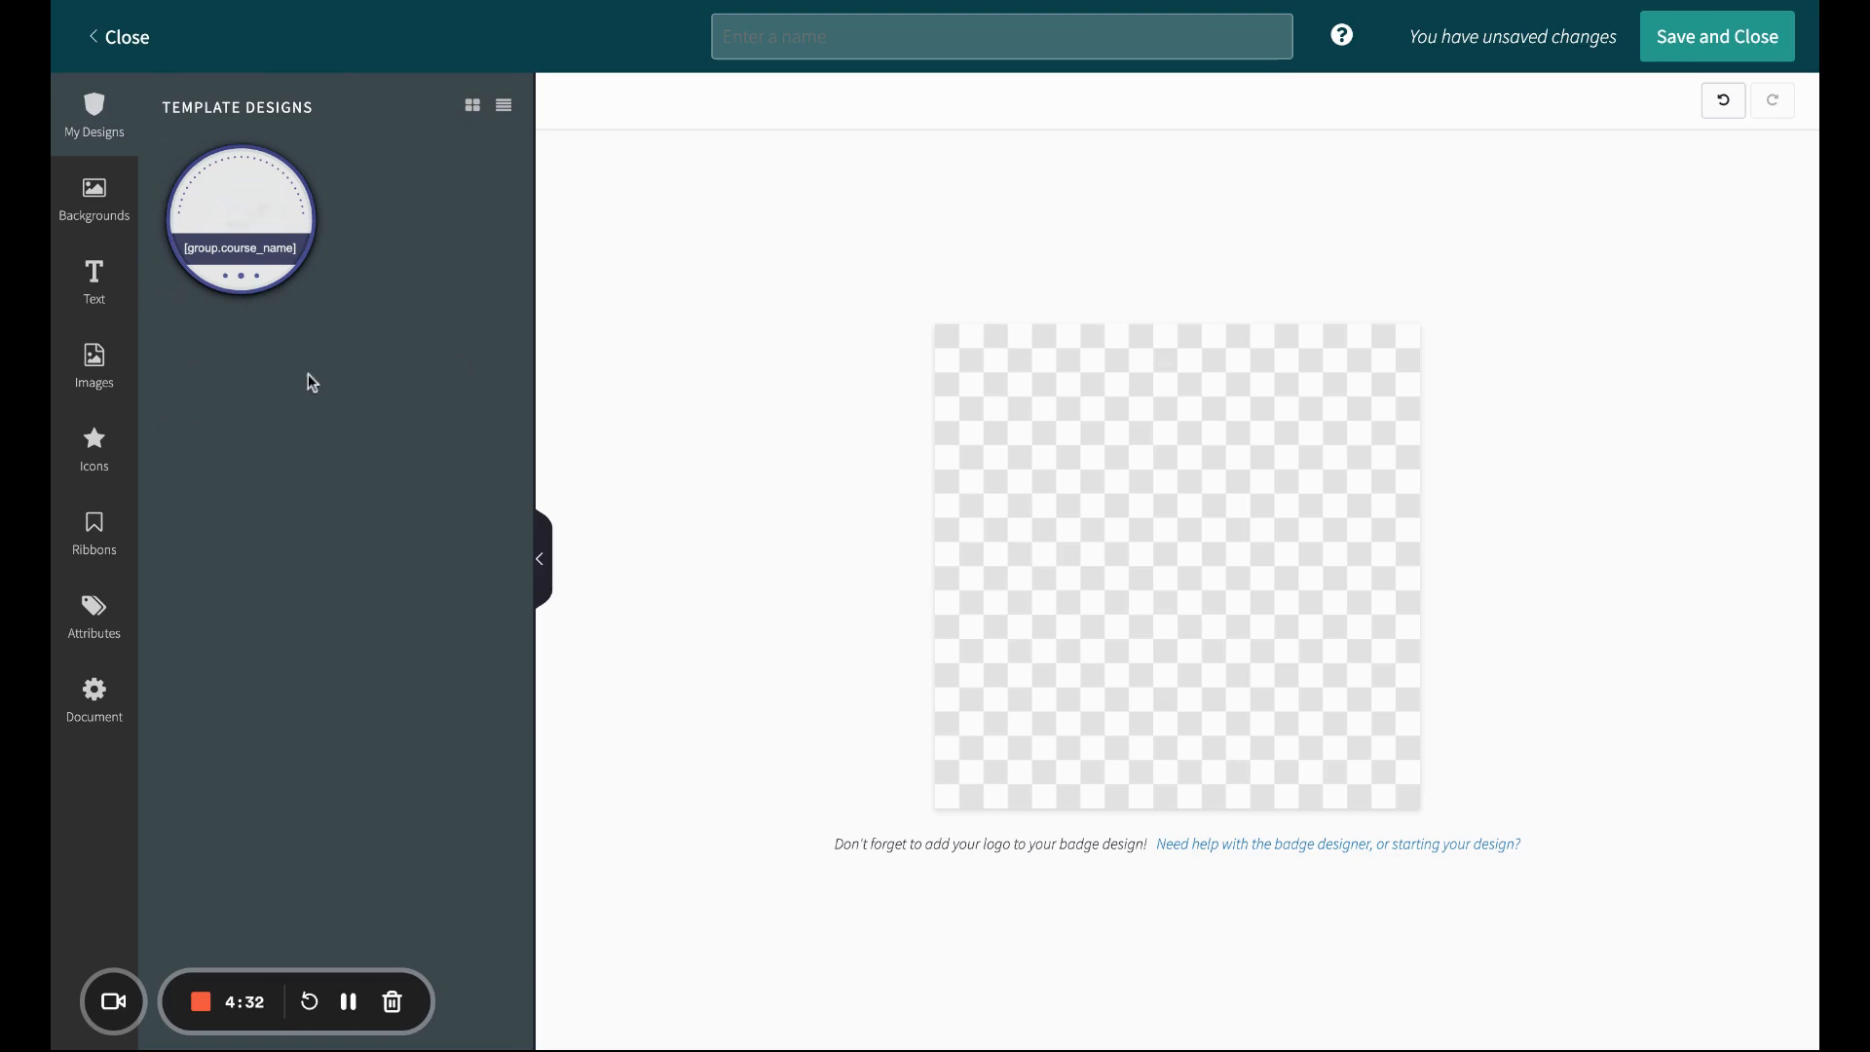
click(93, 200)
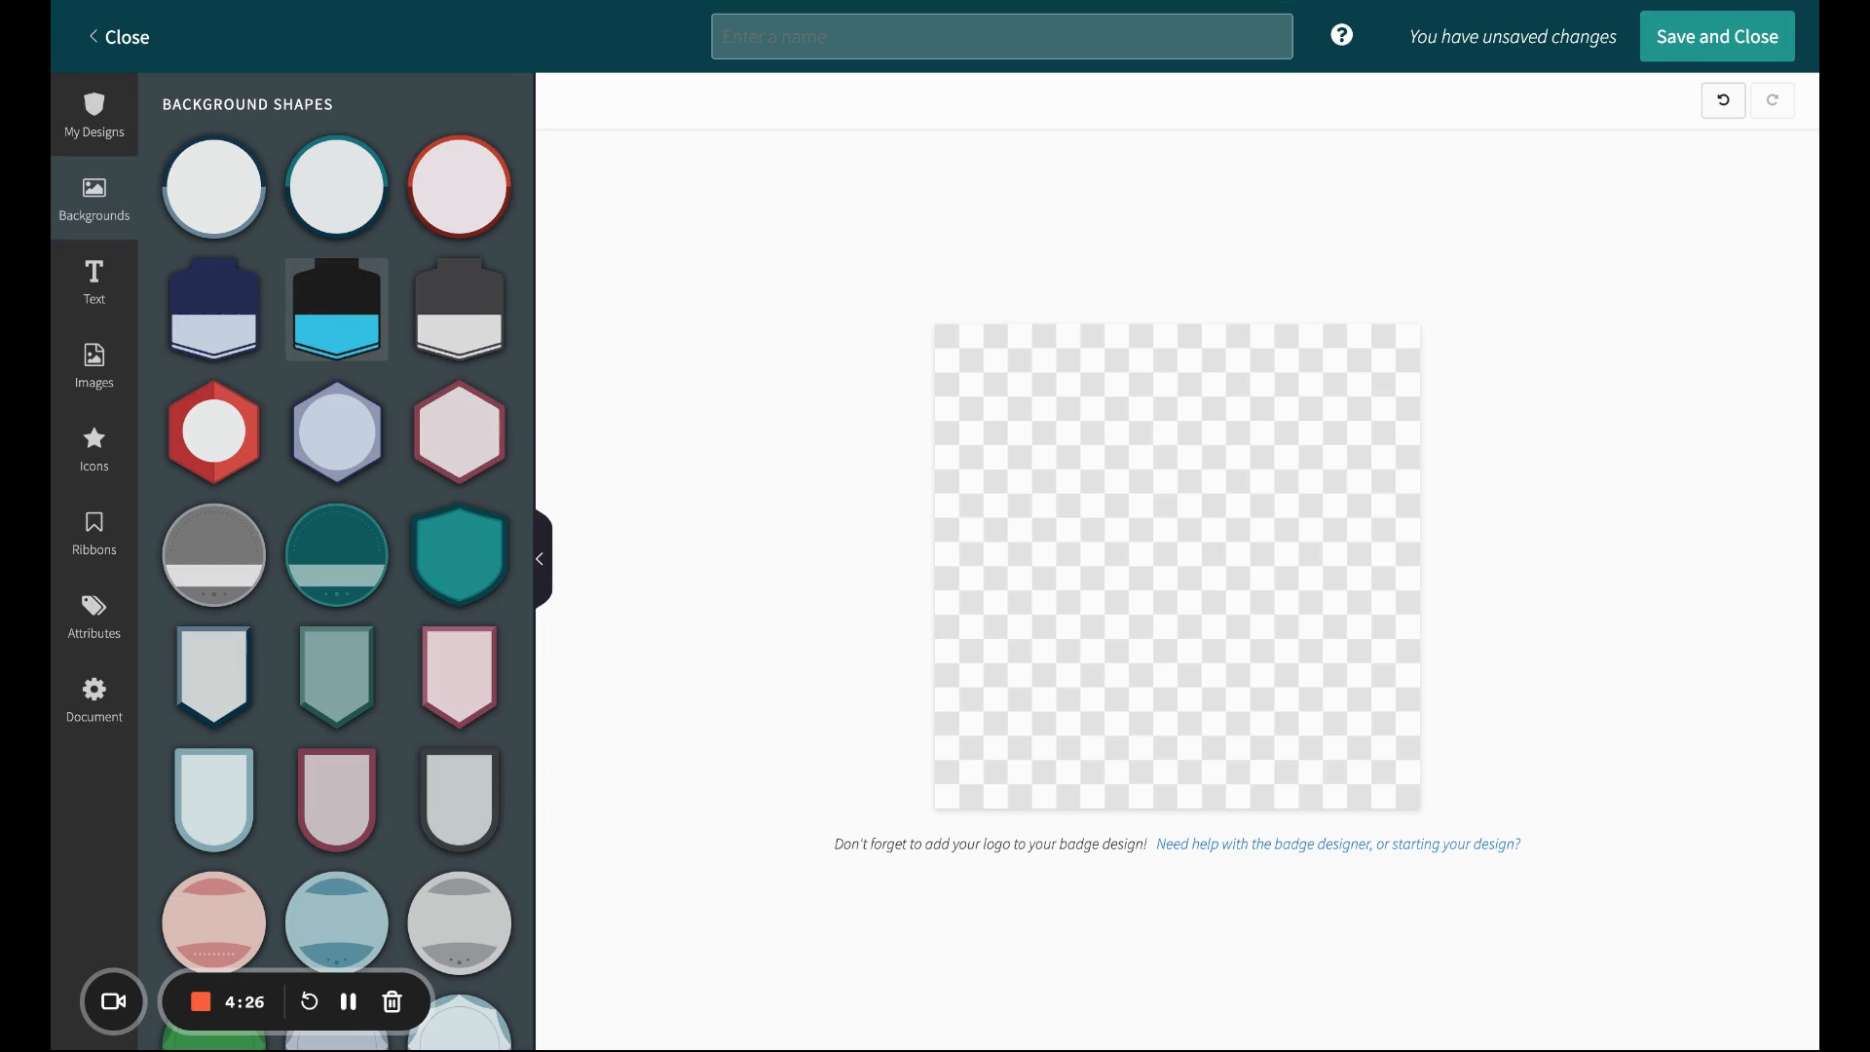
click(234, 180)
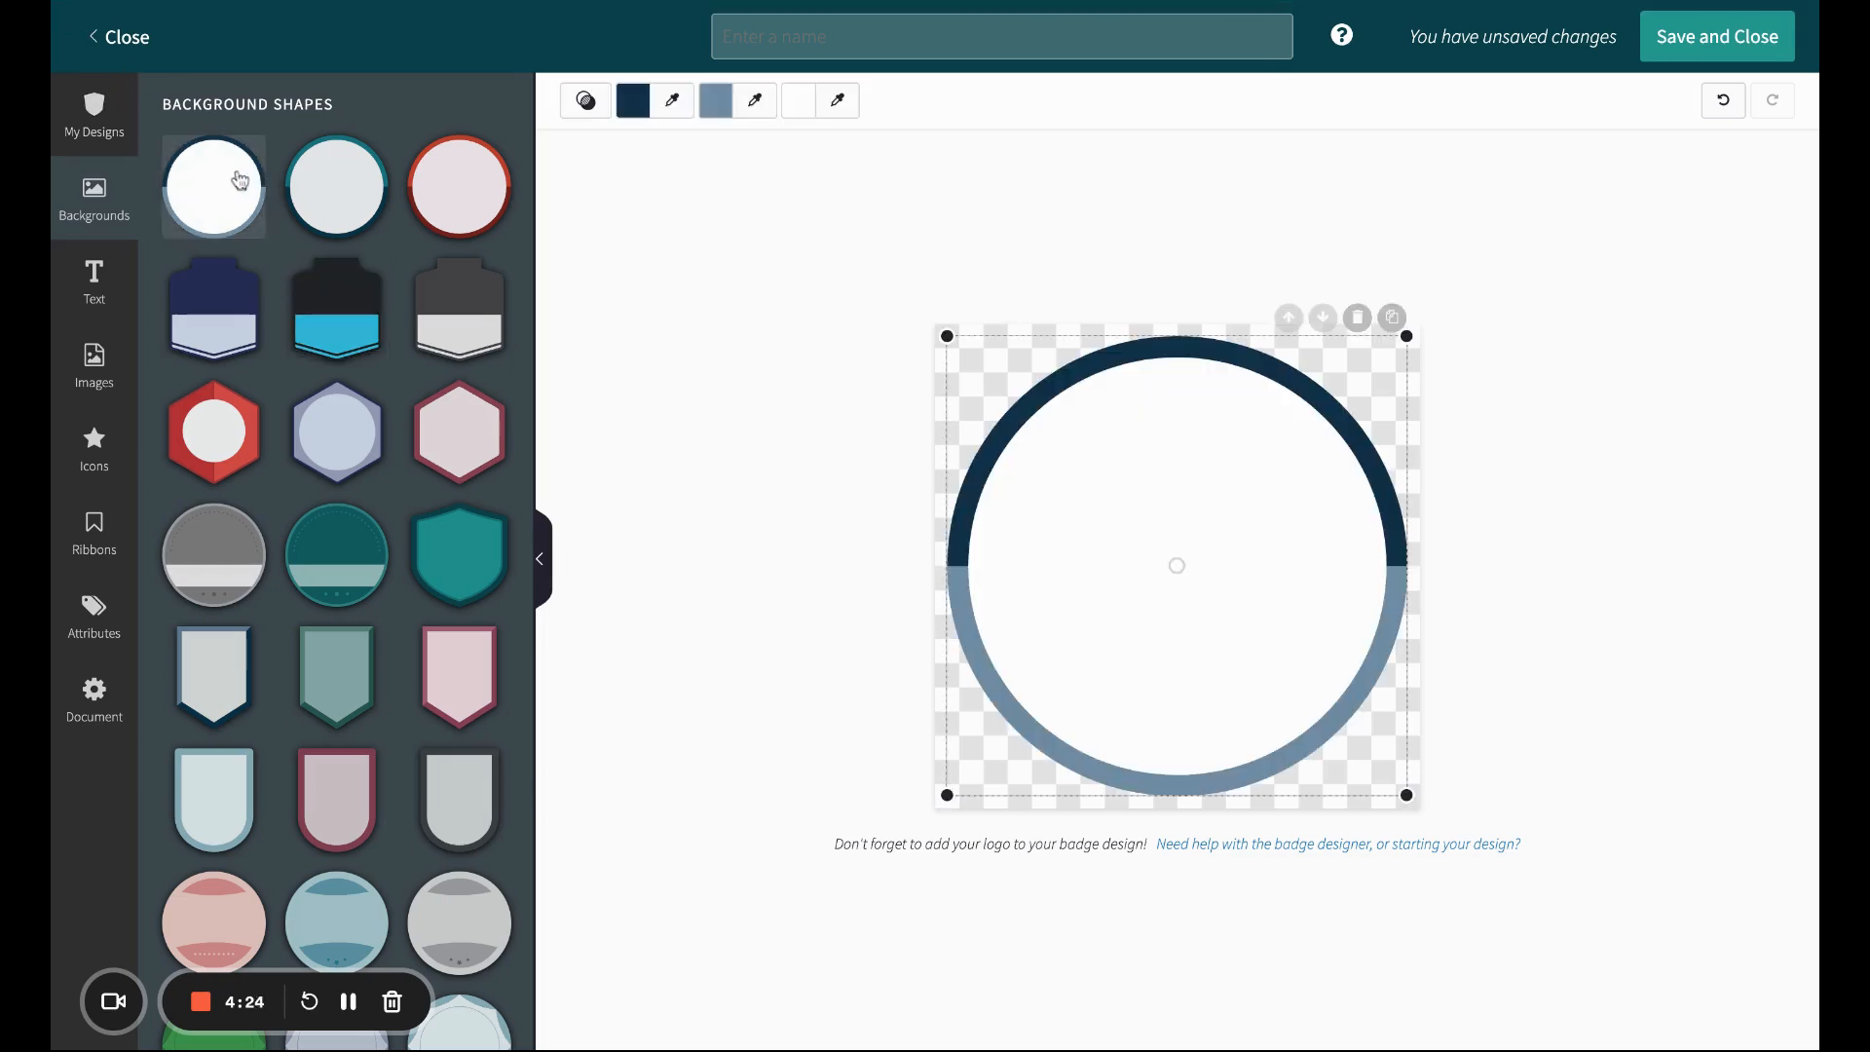
Step: Change the circle's upper border colour to dark purple #48113e
click(633, 100)
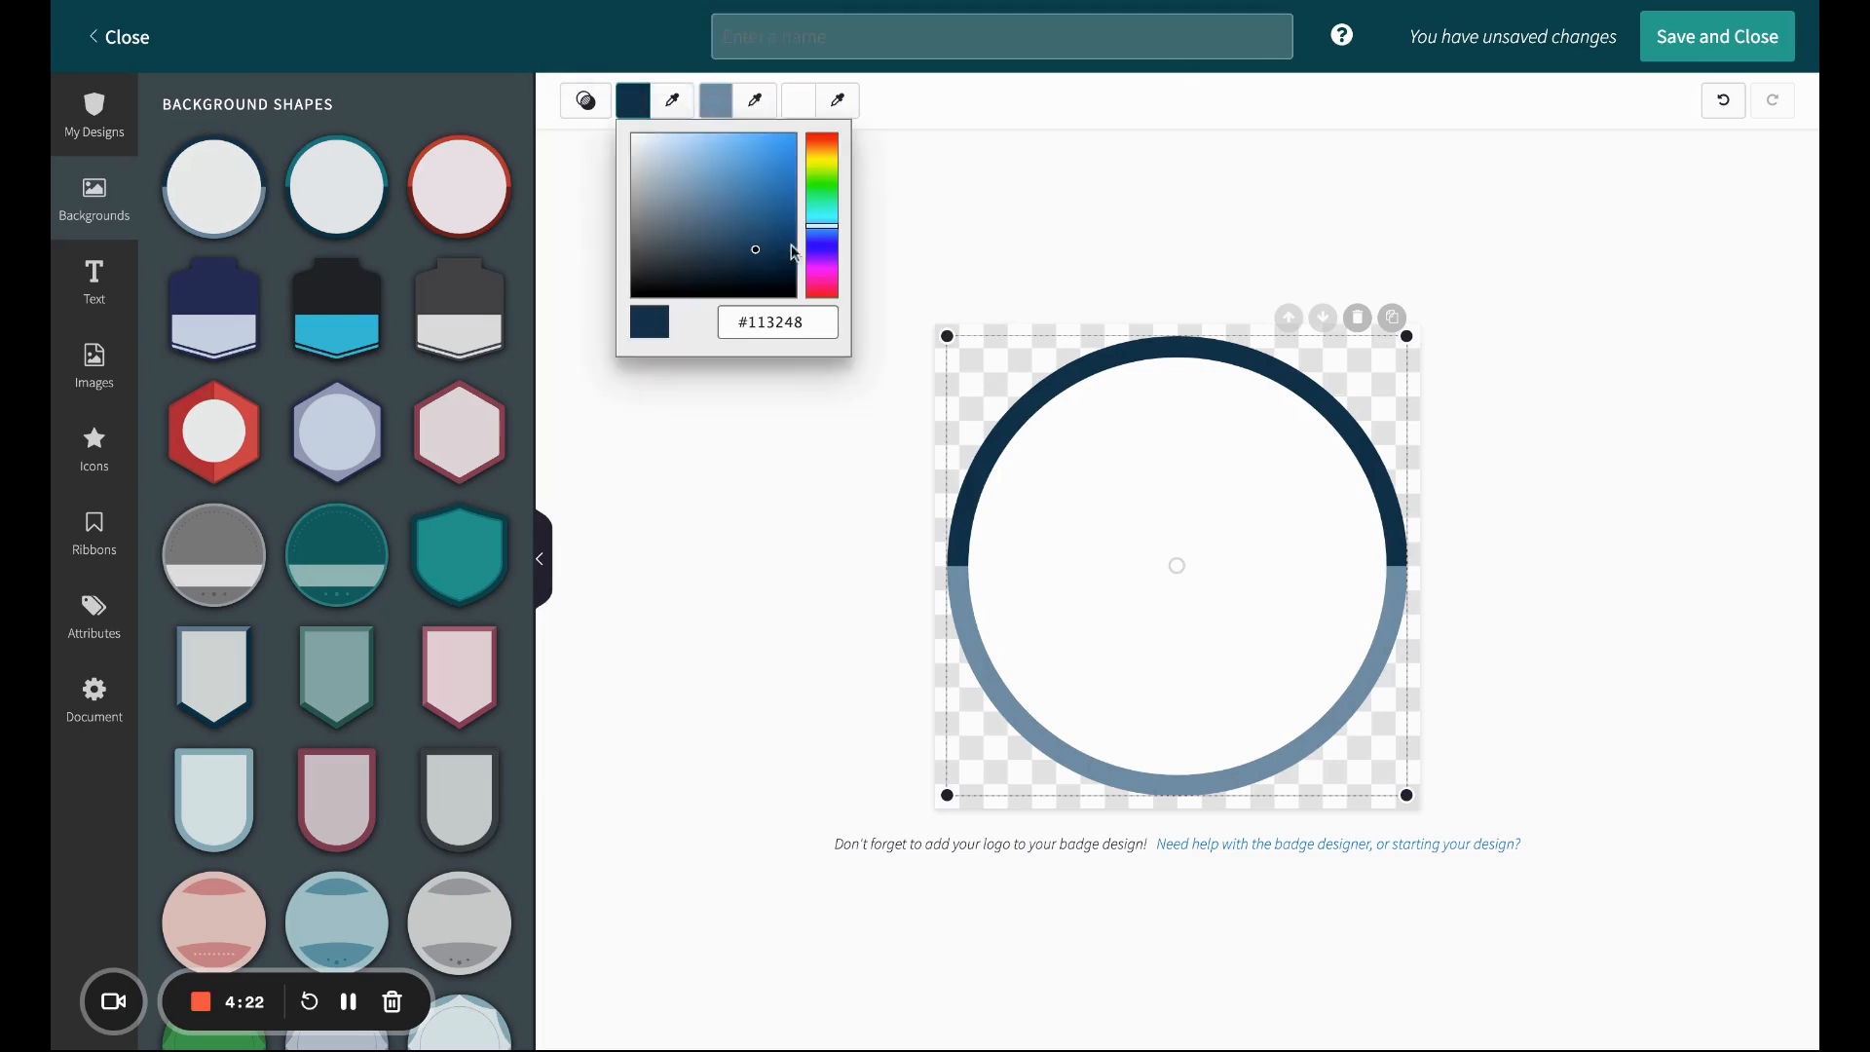
click(830, 280)
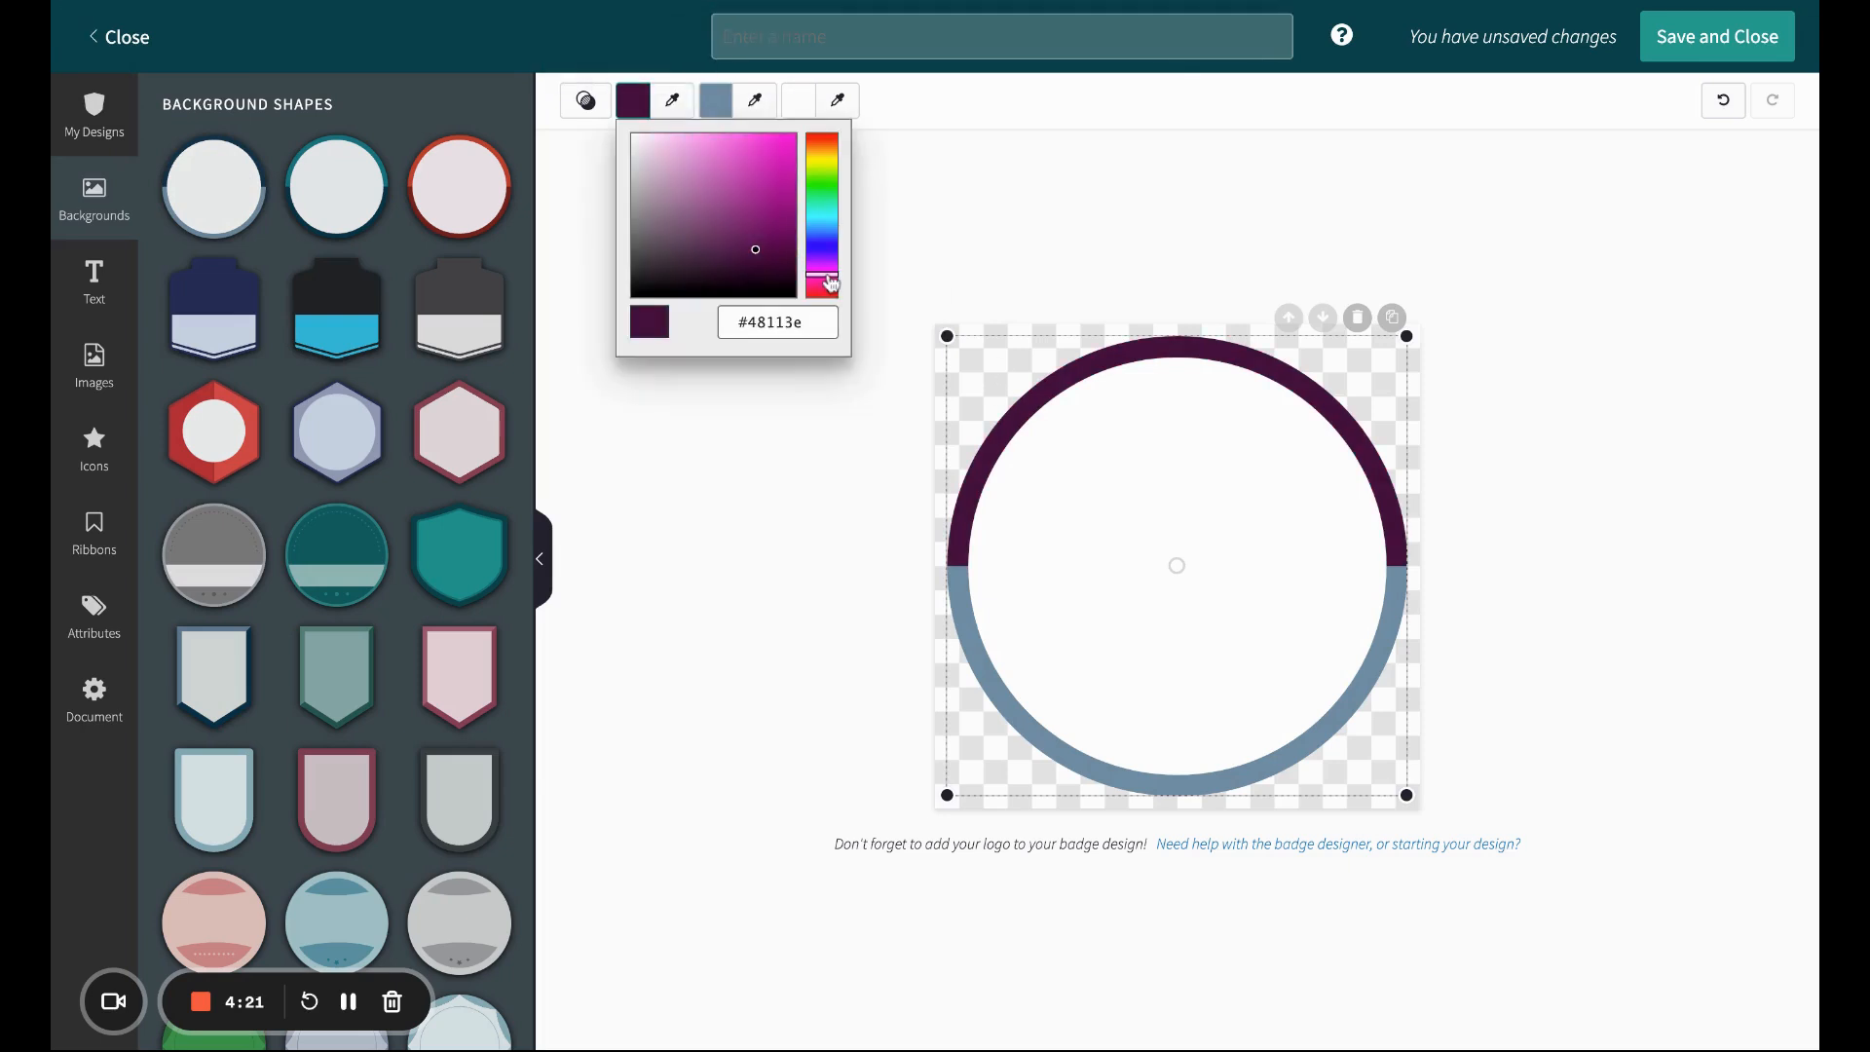
click(823, 413)
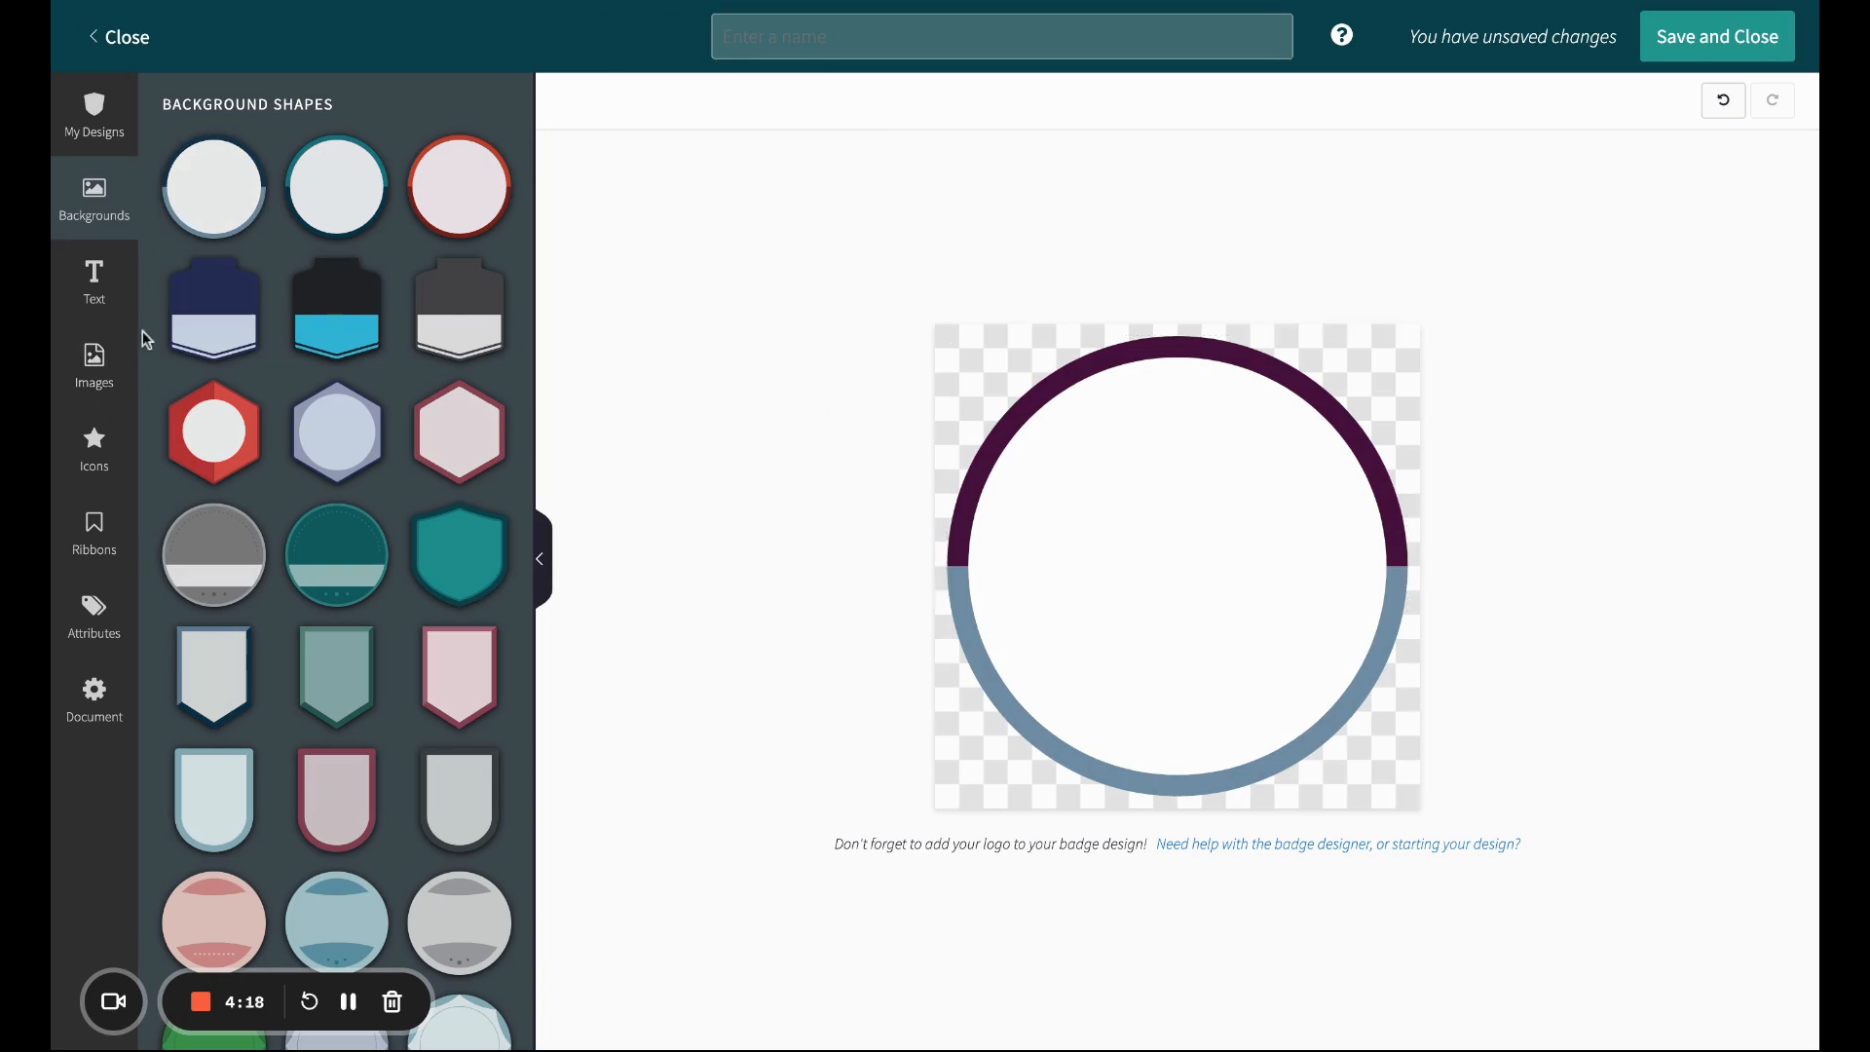
Step: Add a text box to the badge and upload a flower image that fills the circle
click(101, 308)
click(357, 171)
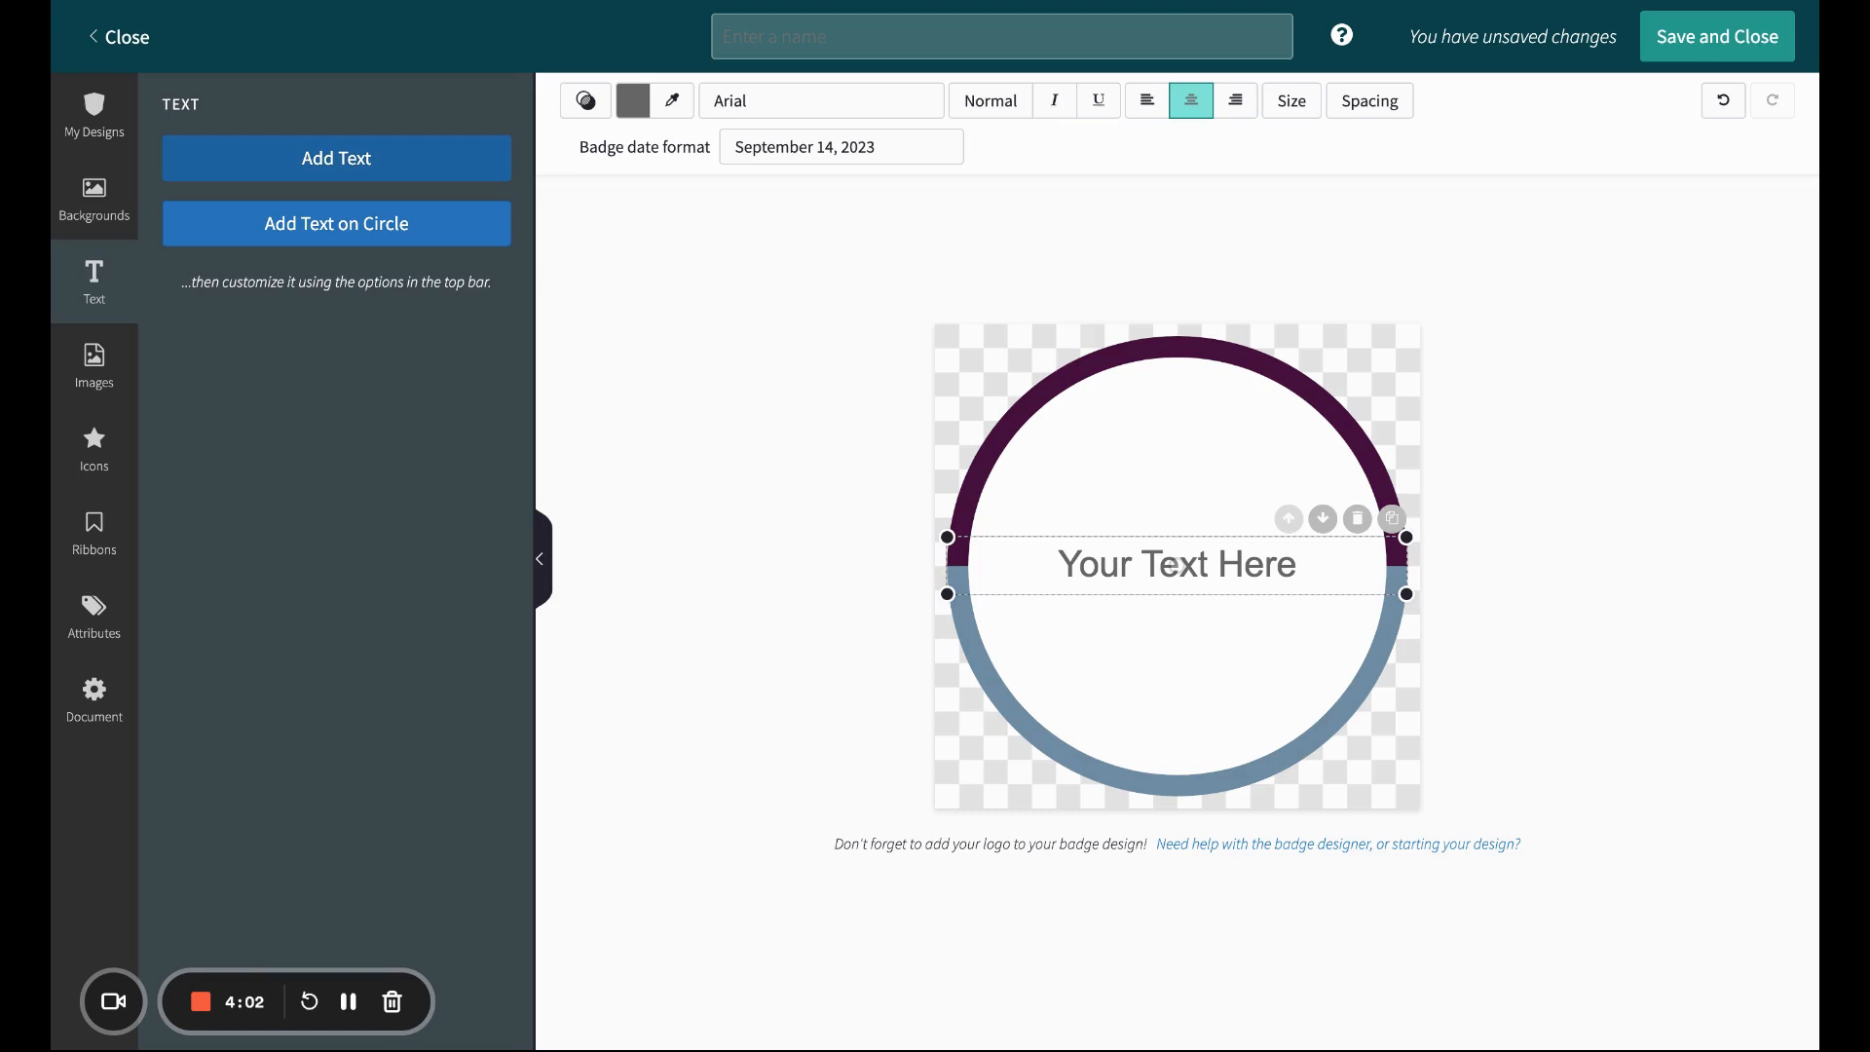
click(94, 385)
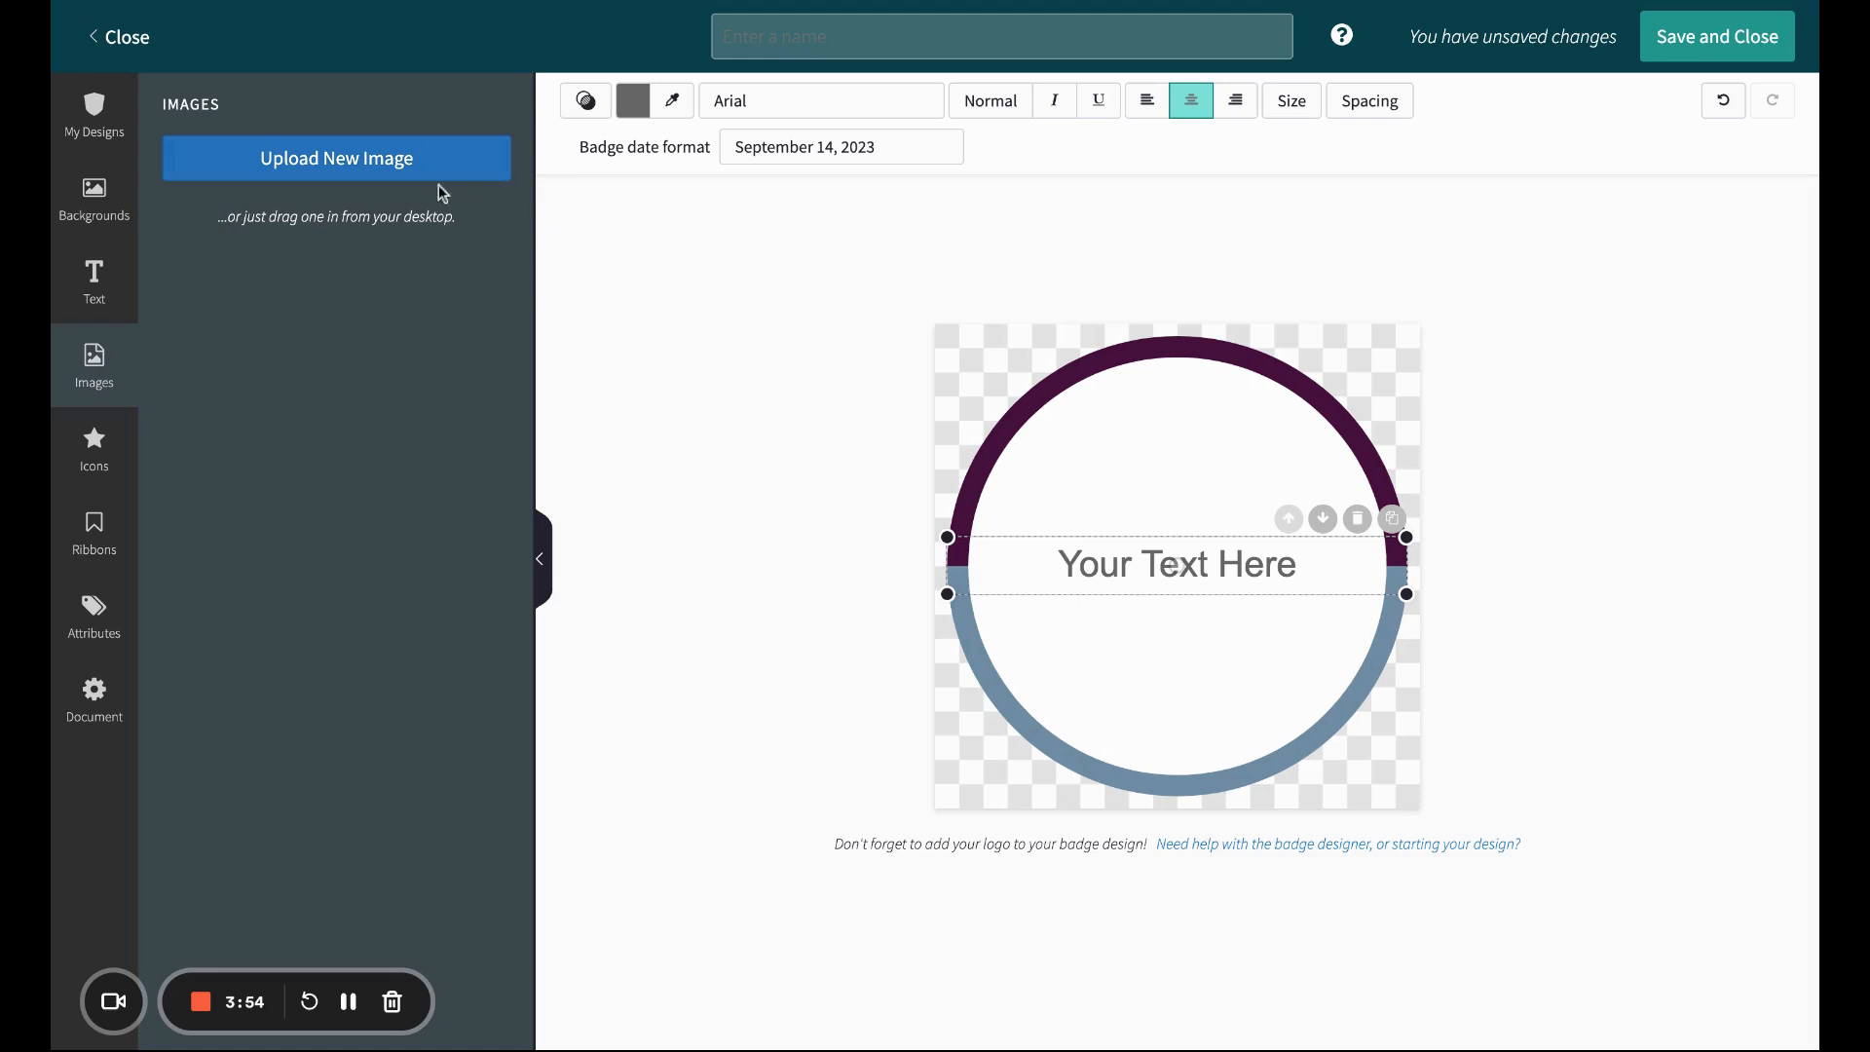
click(339, 175)
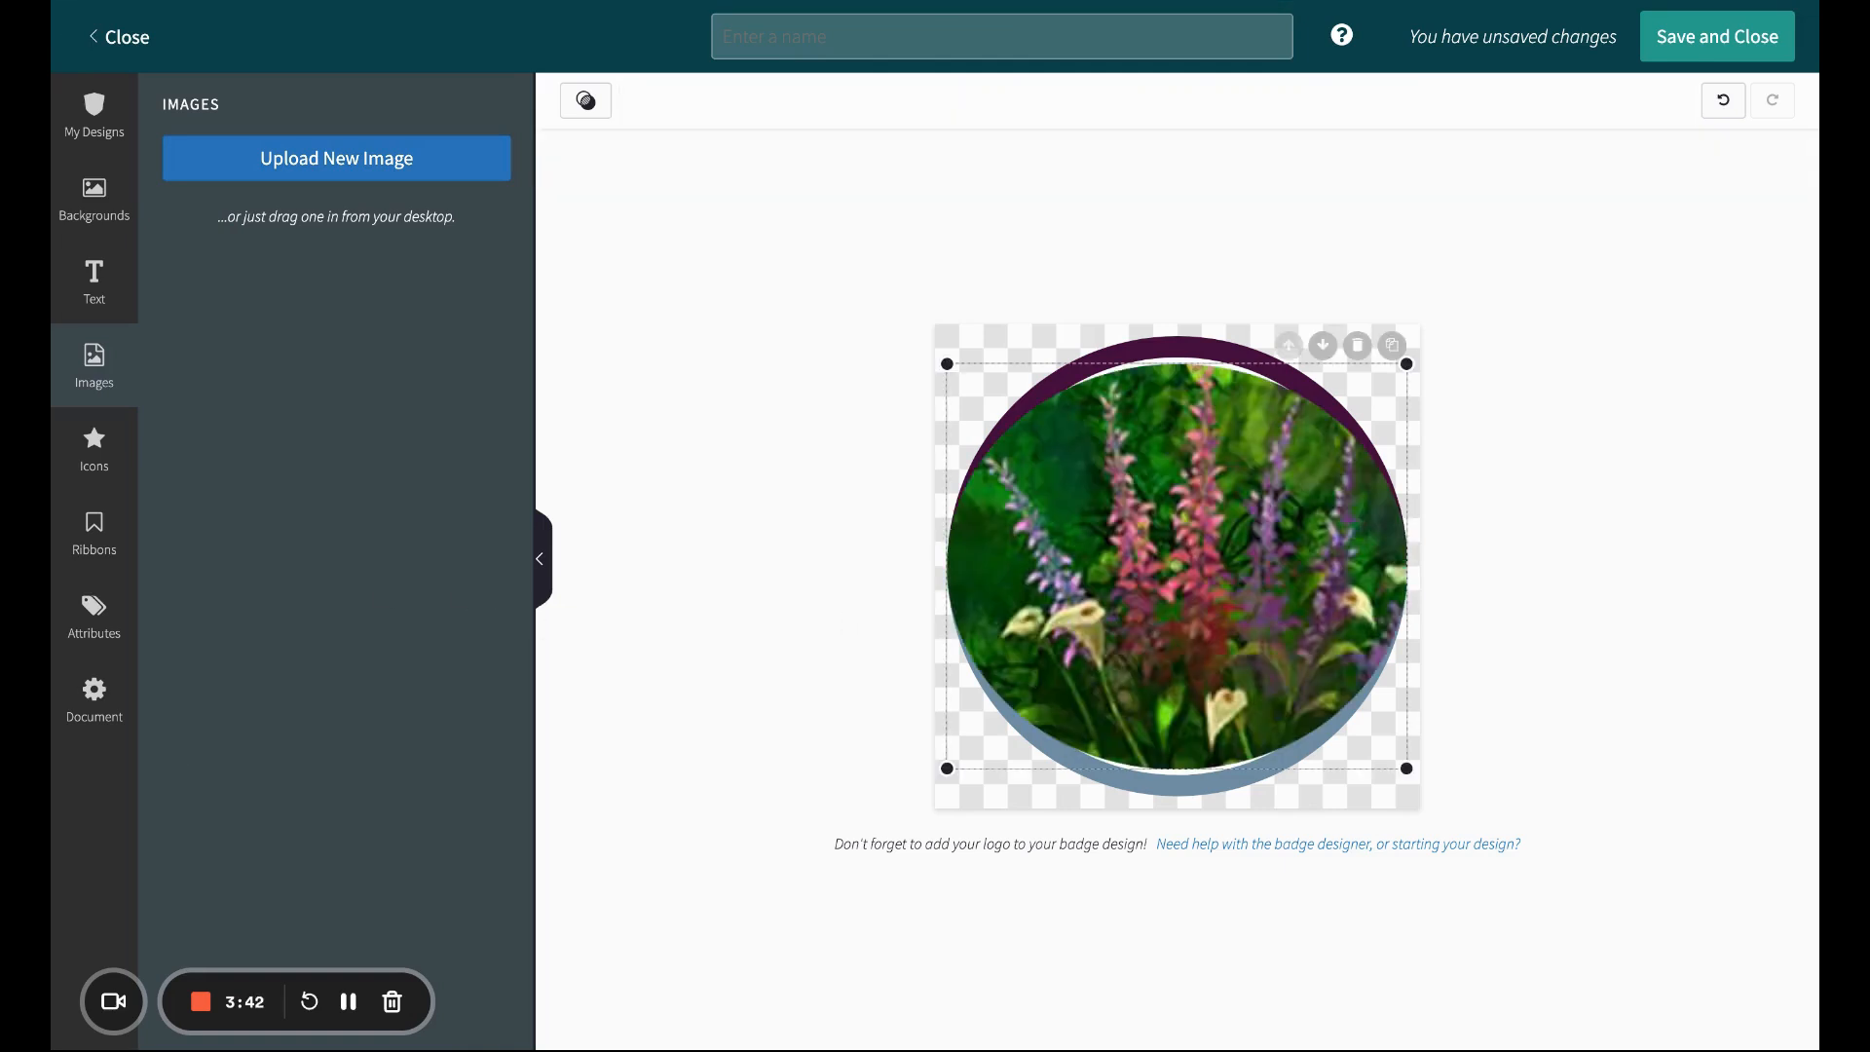
Step: Insert the Course Name attribute onto the badge
click(93, 458)
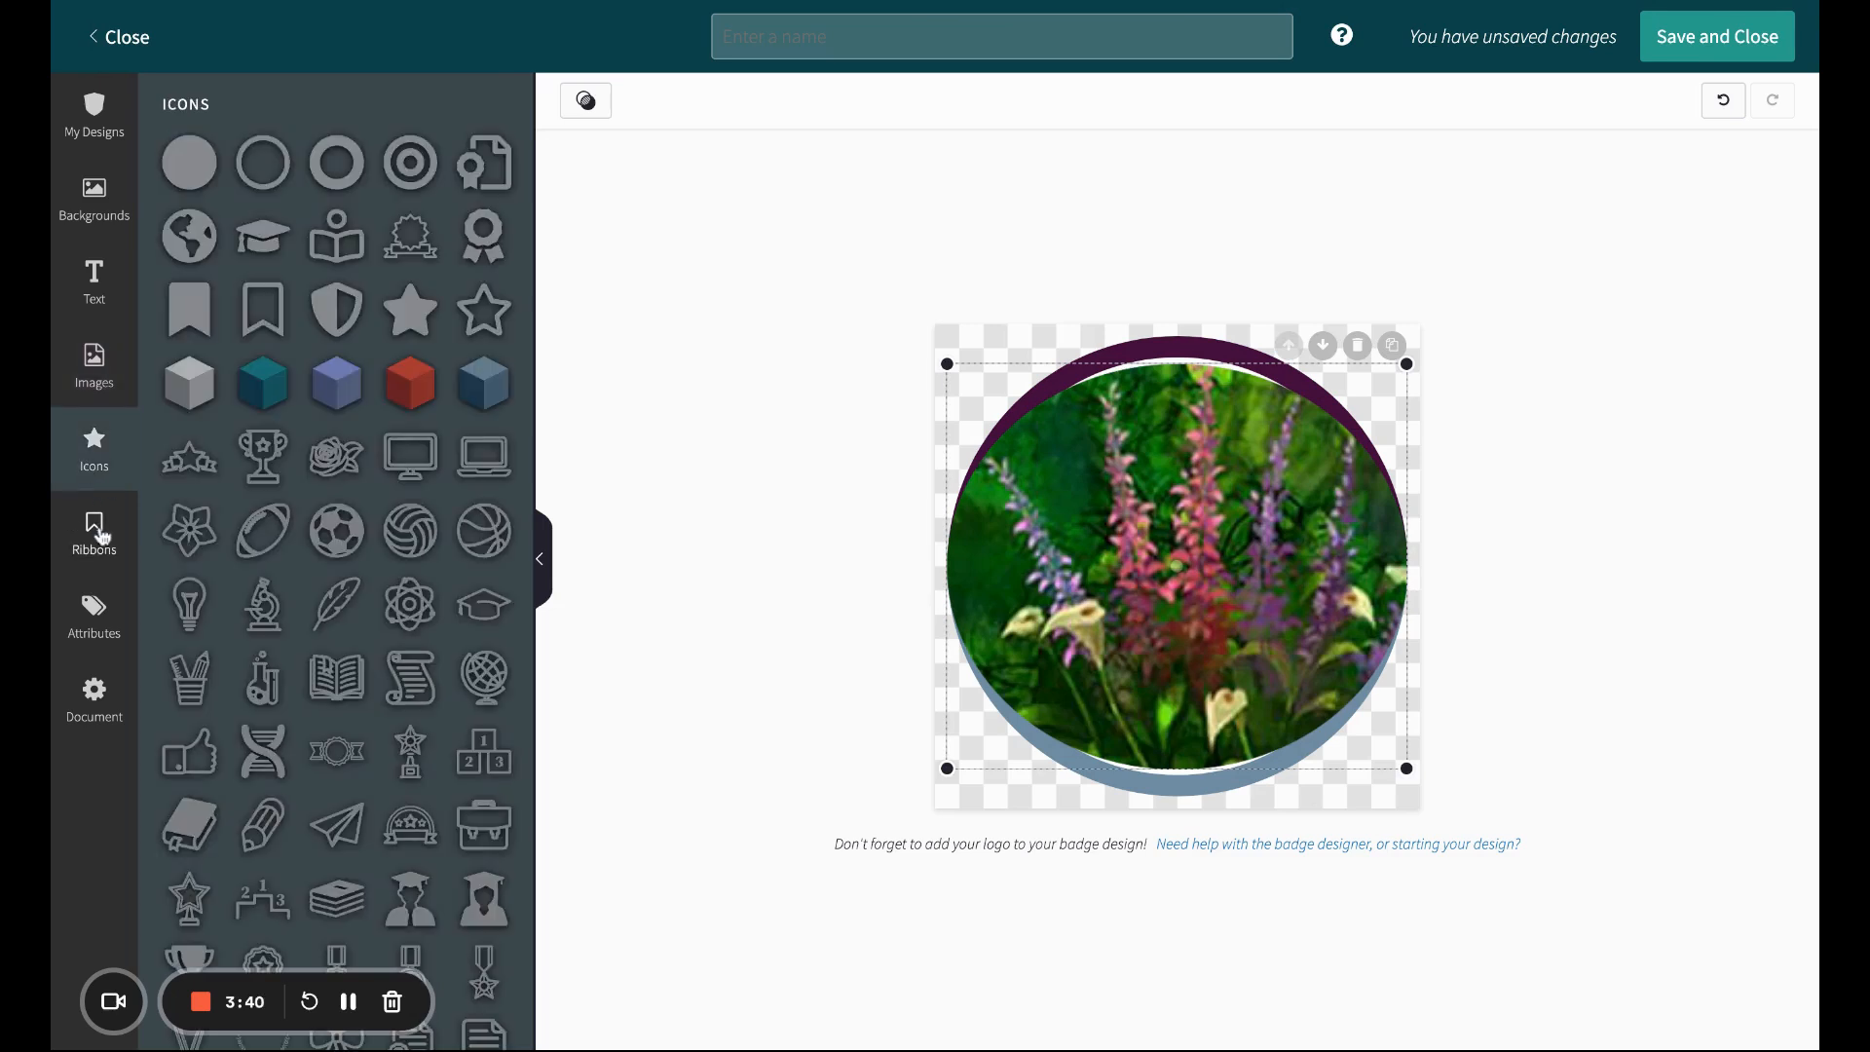
click(97, 534)
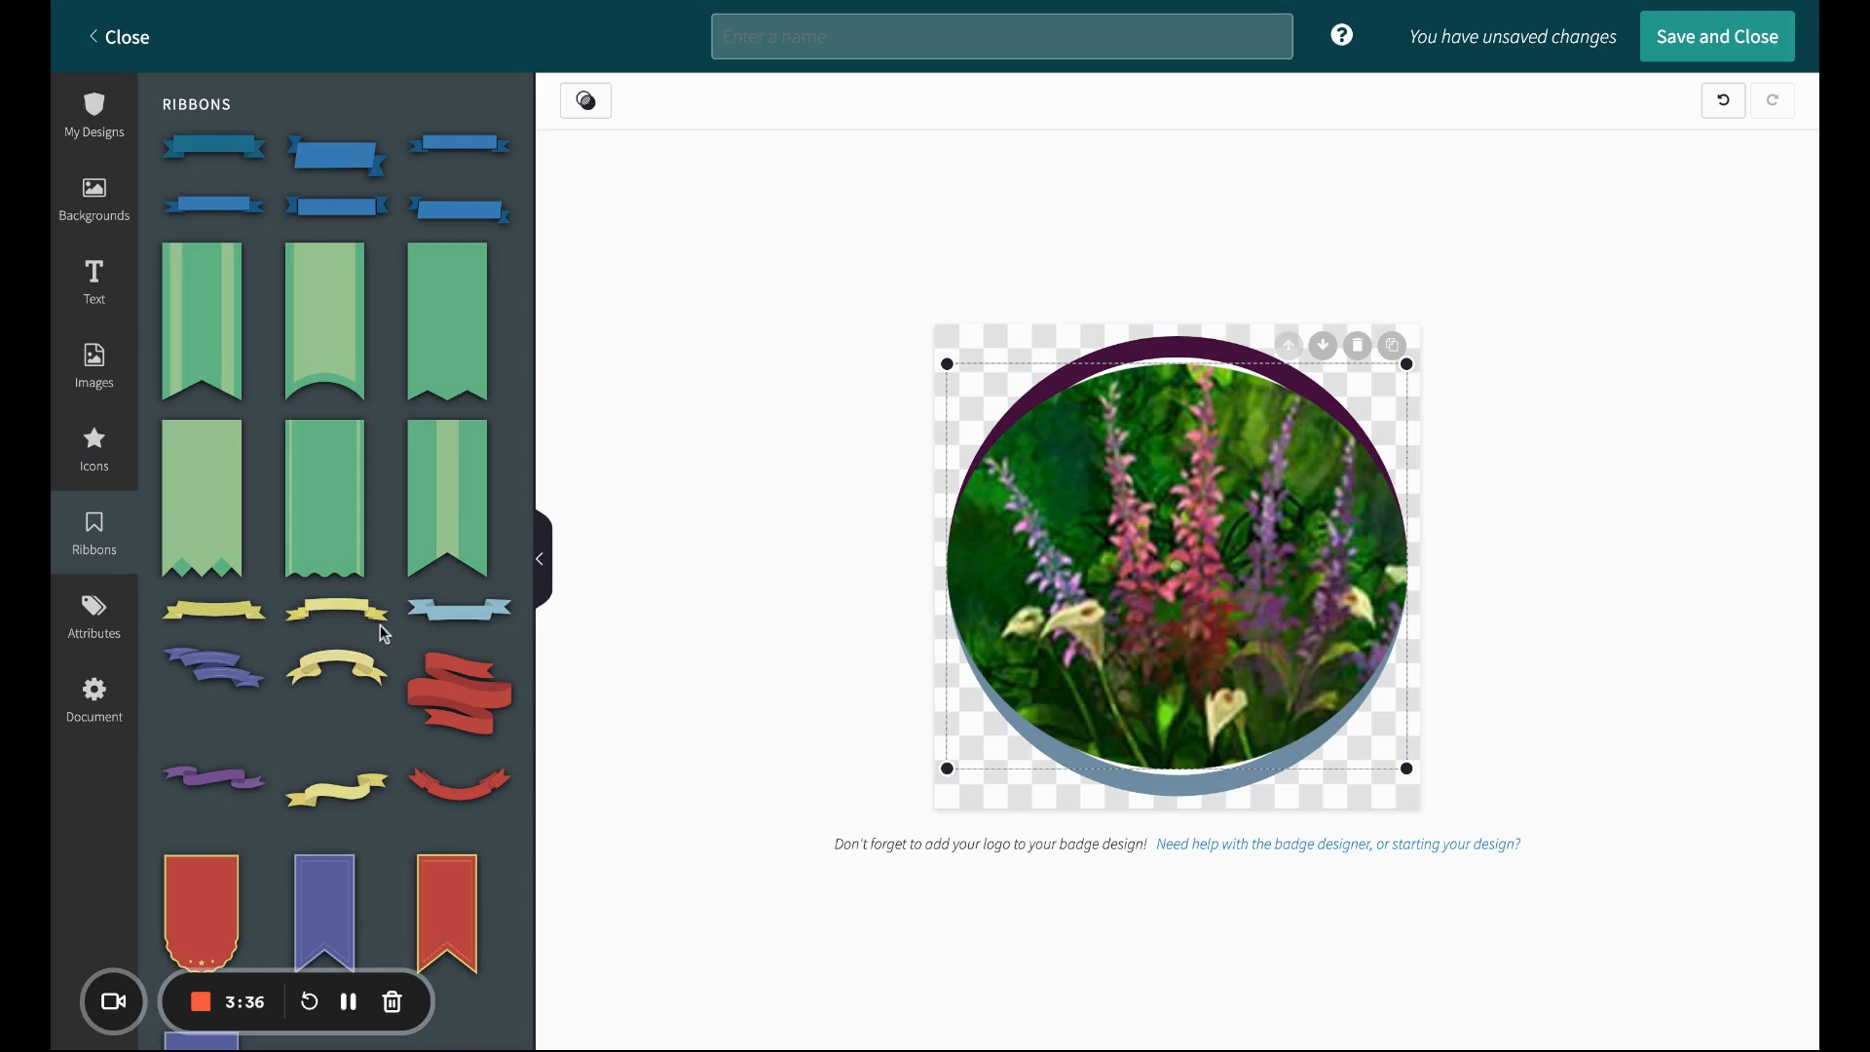
click(124, 643)
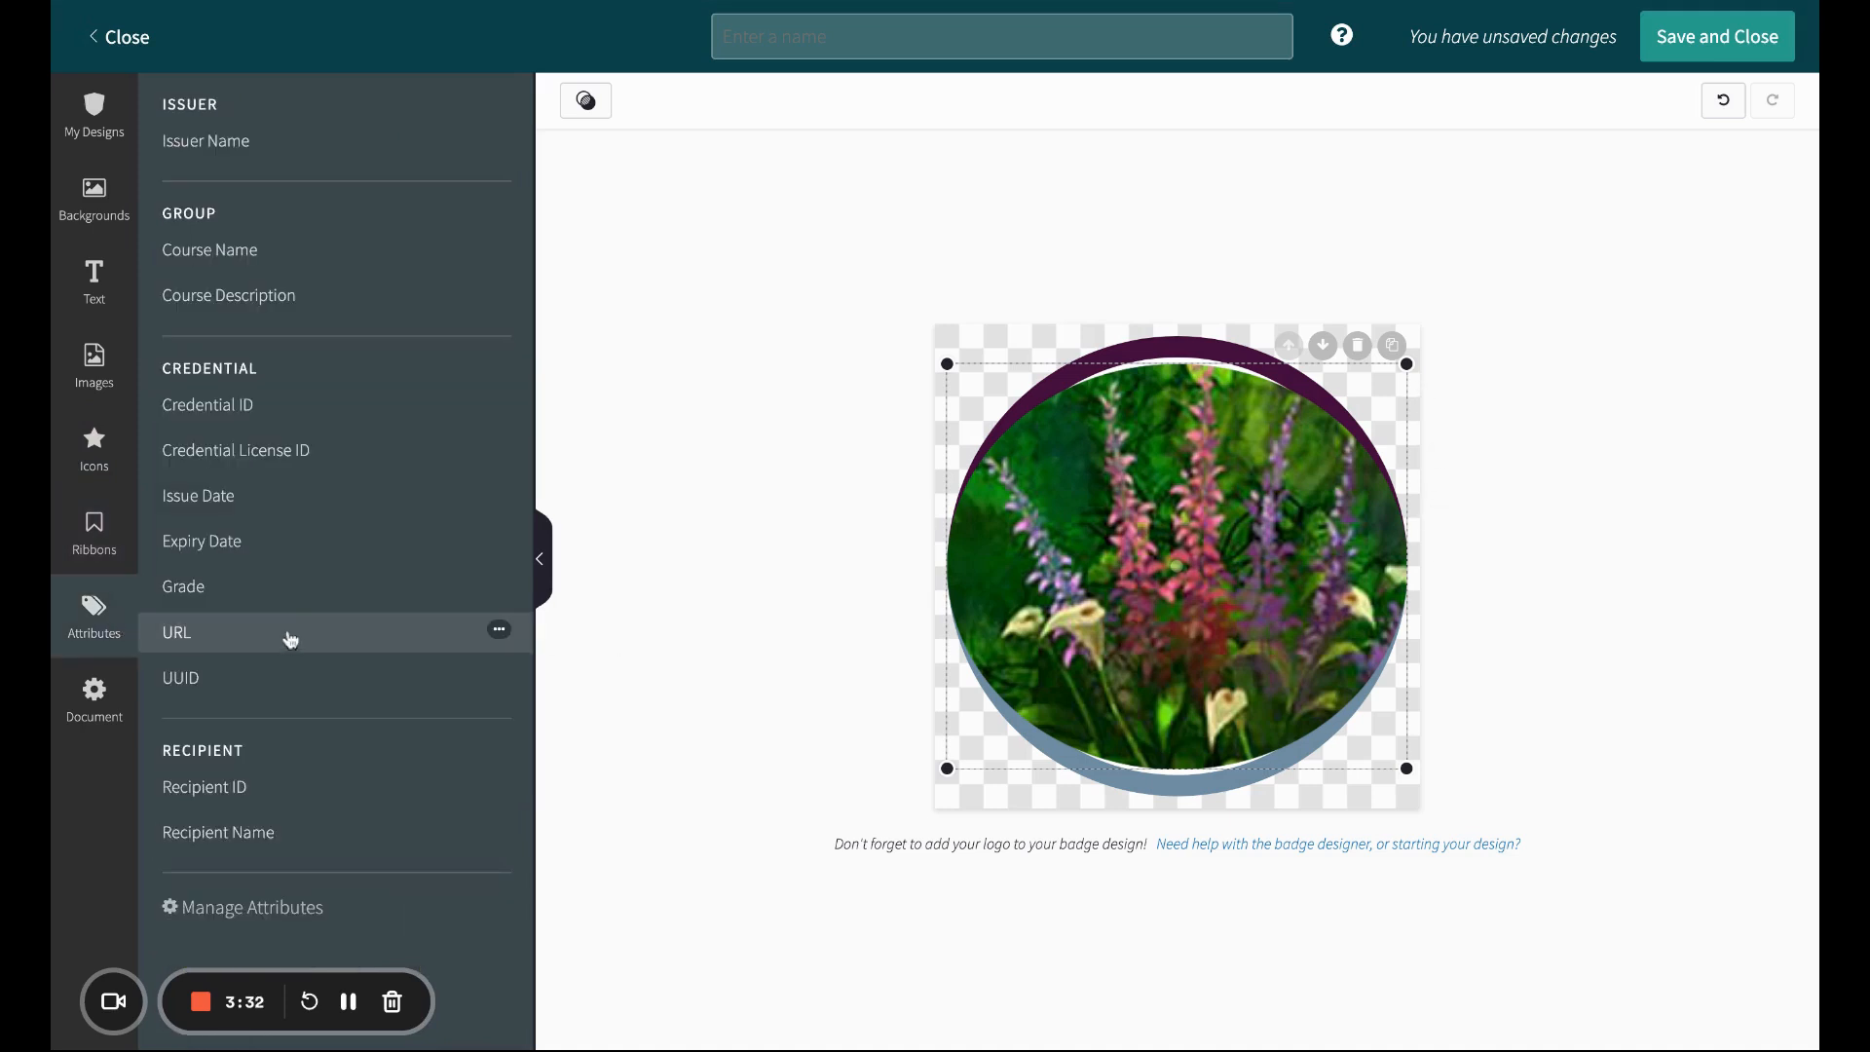
click(245, 253)
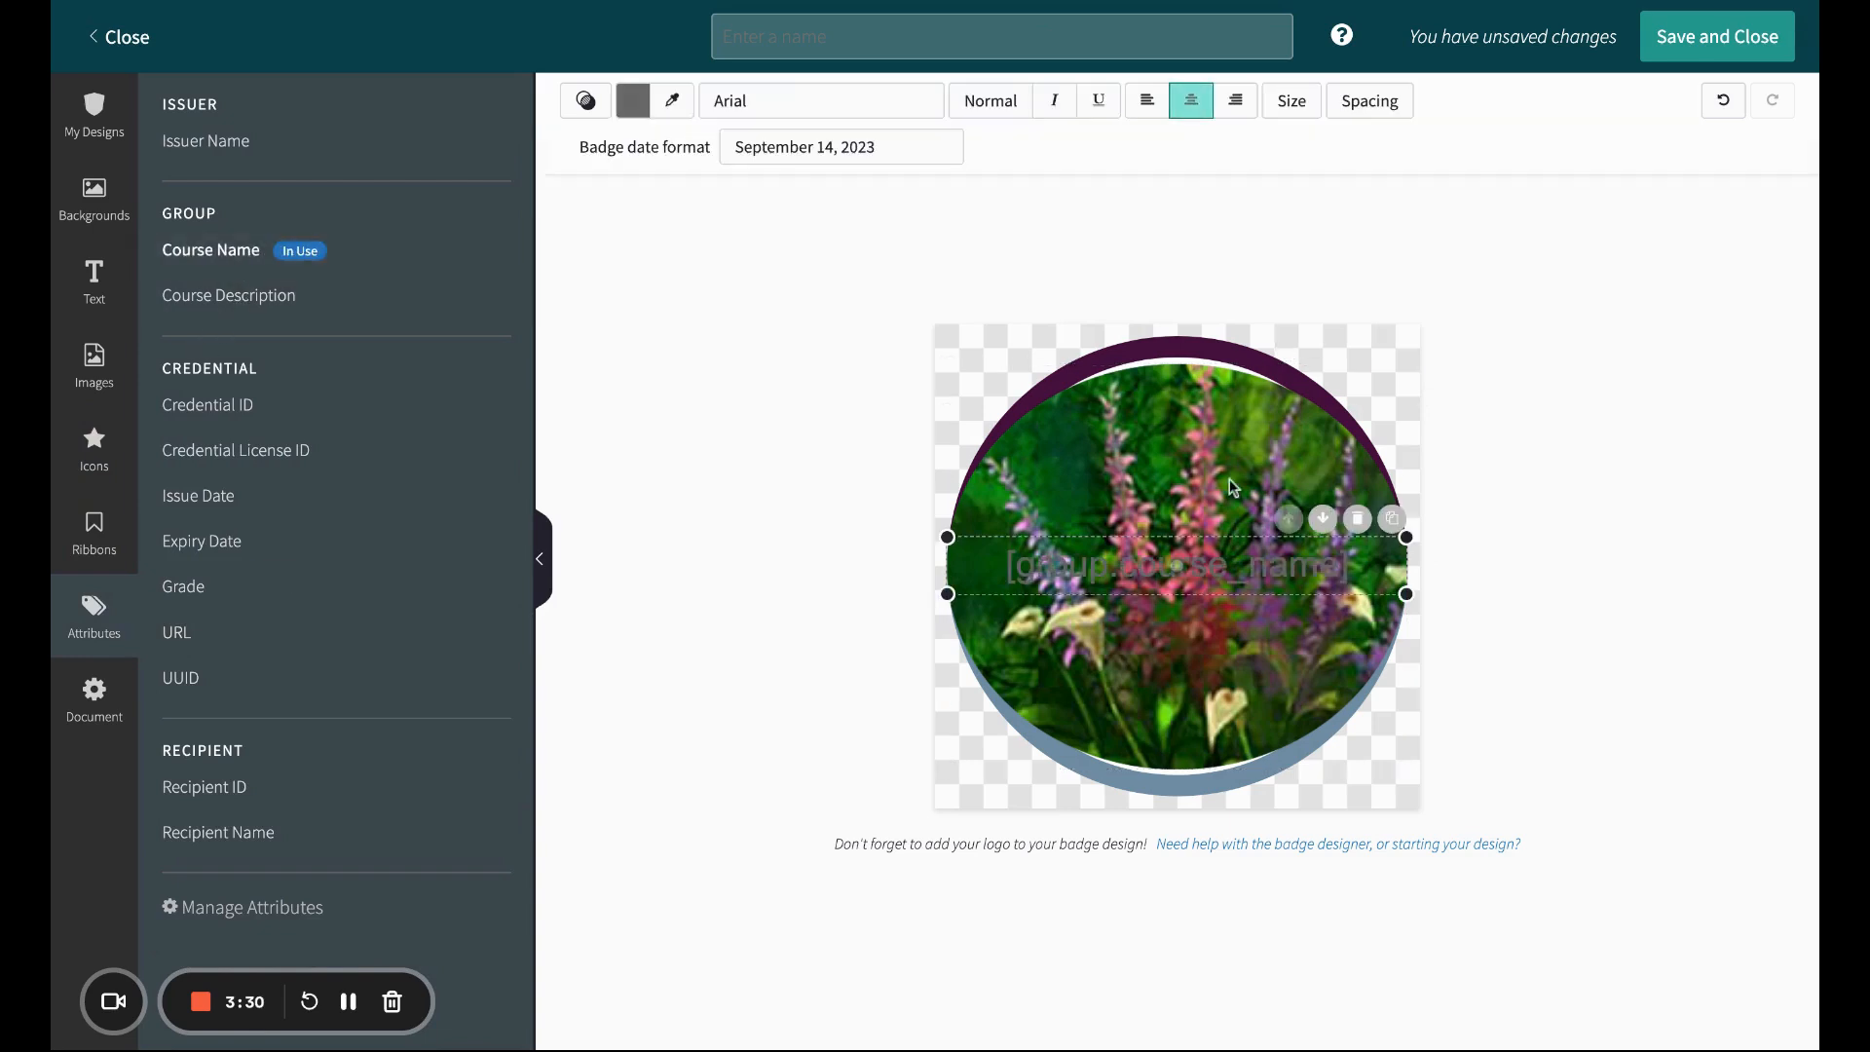
Step: Set the course name text colour to white #ffffff
click(633, 101)
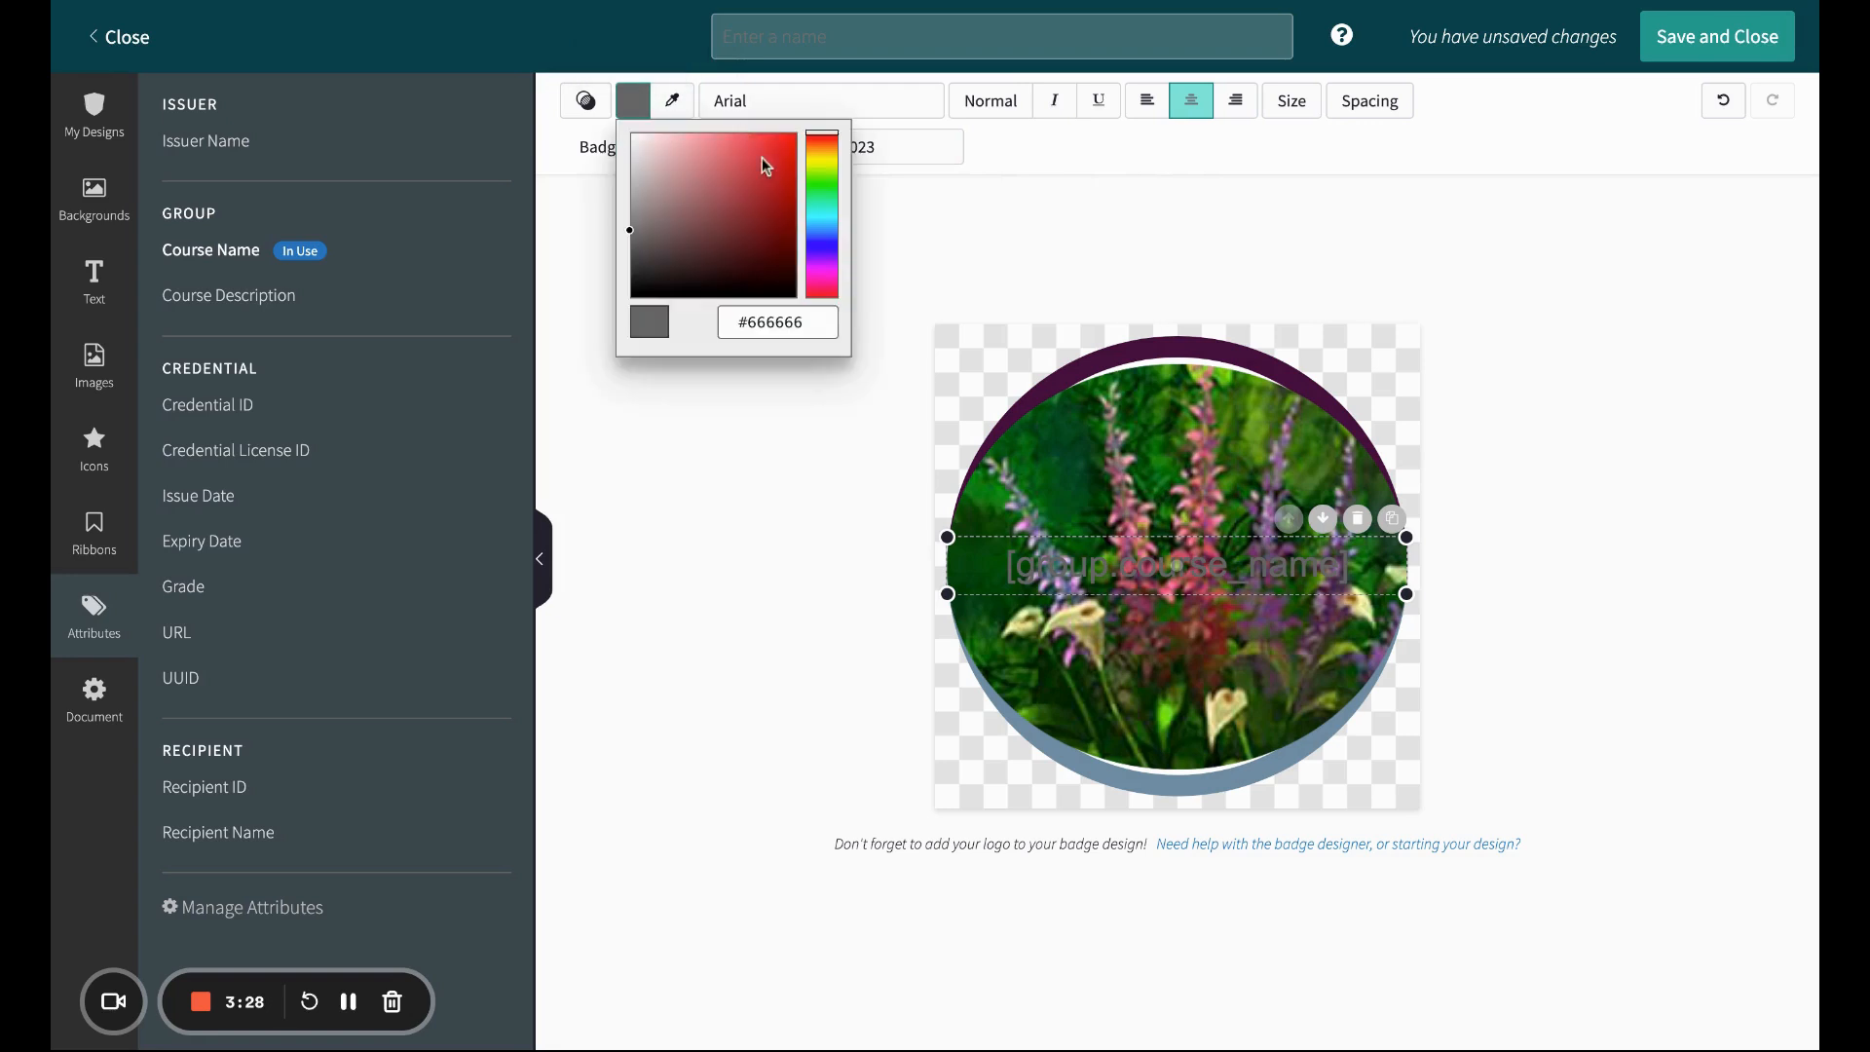
drag(735, 183, 630, 132)
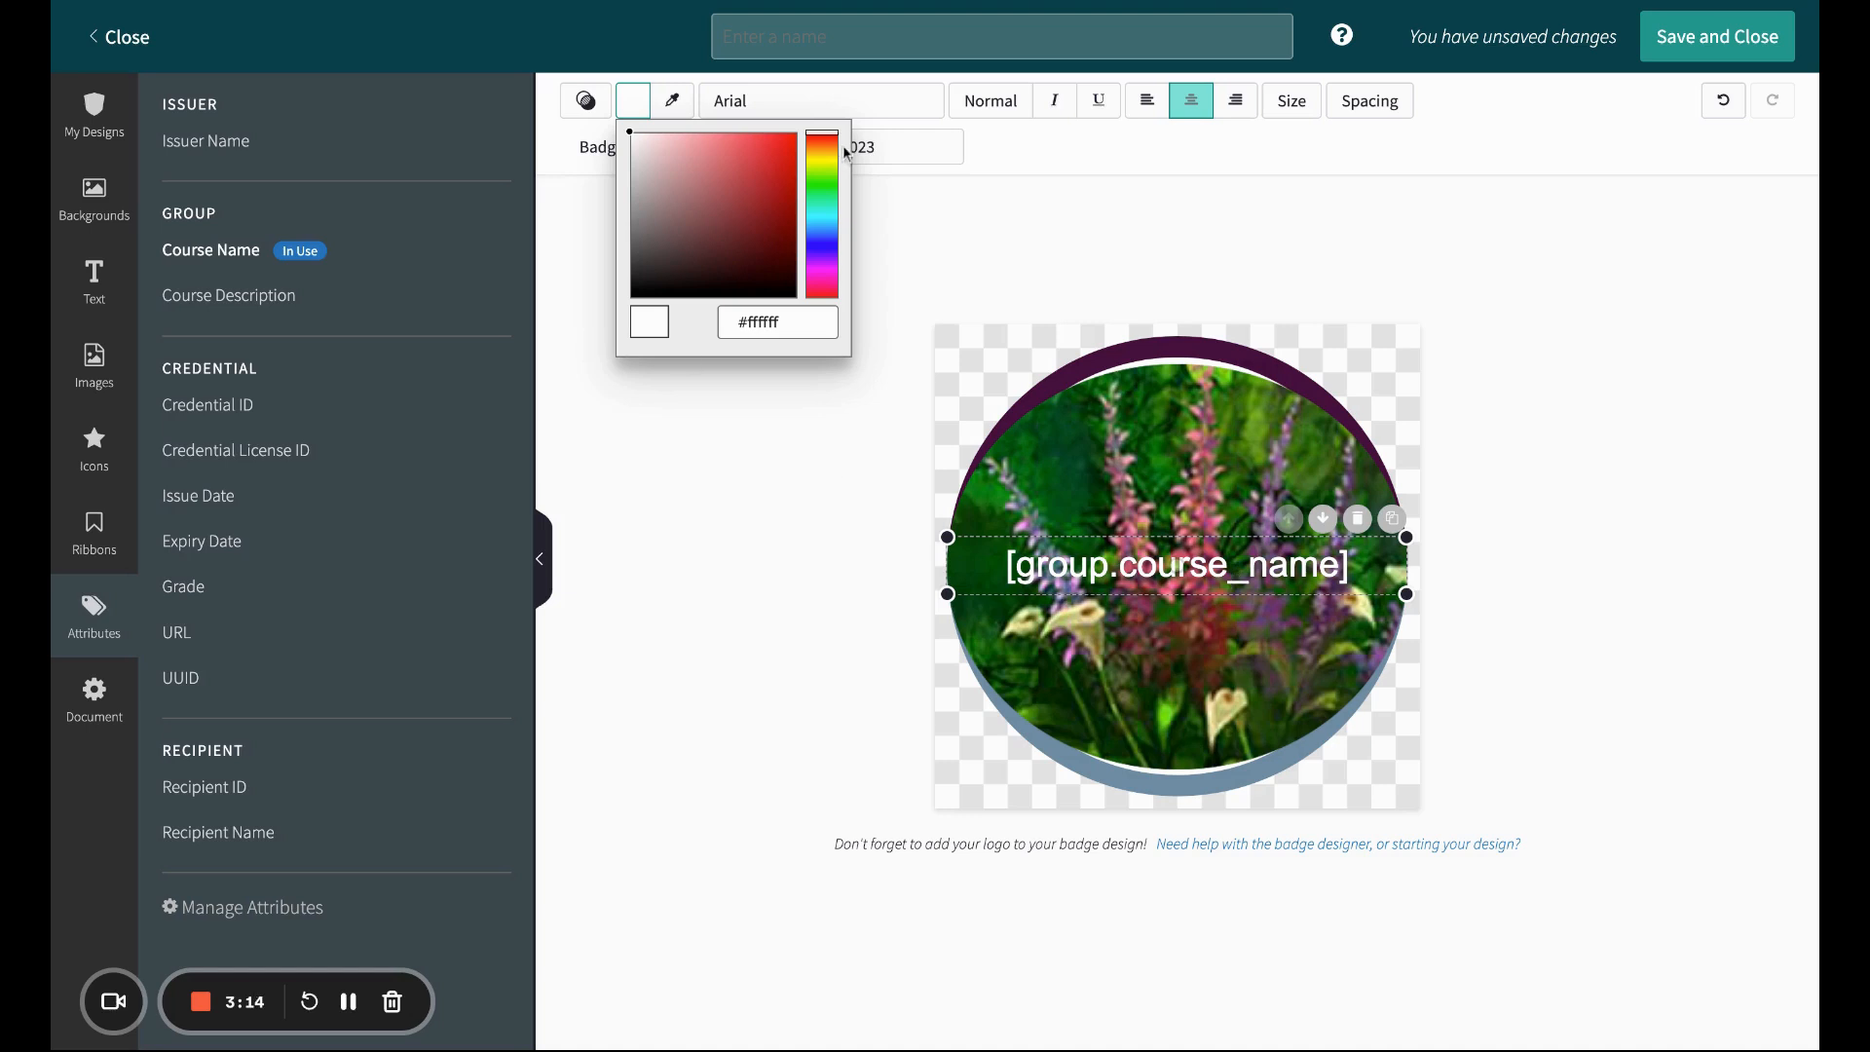
Step: Set the design language tag to Japanese
click(119, 702)
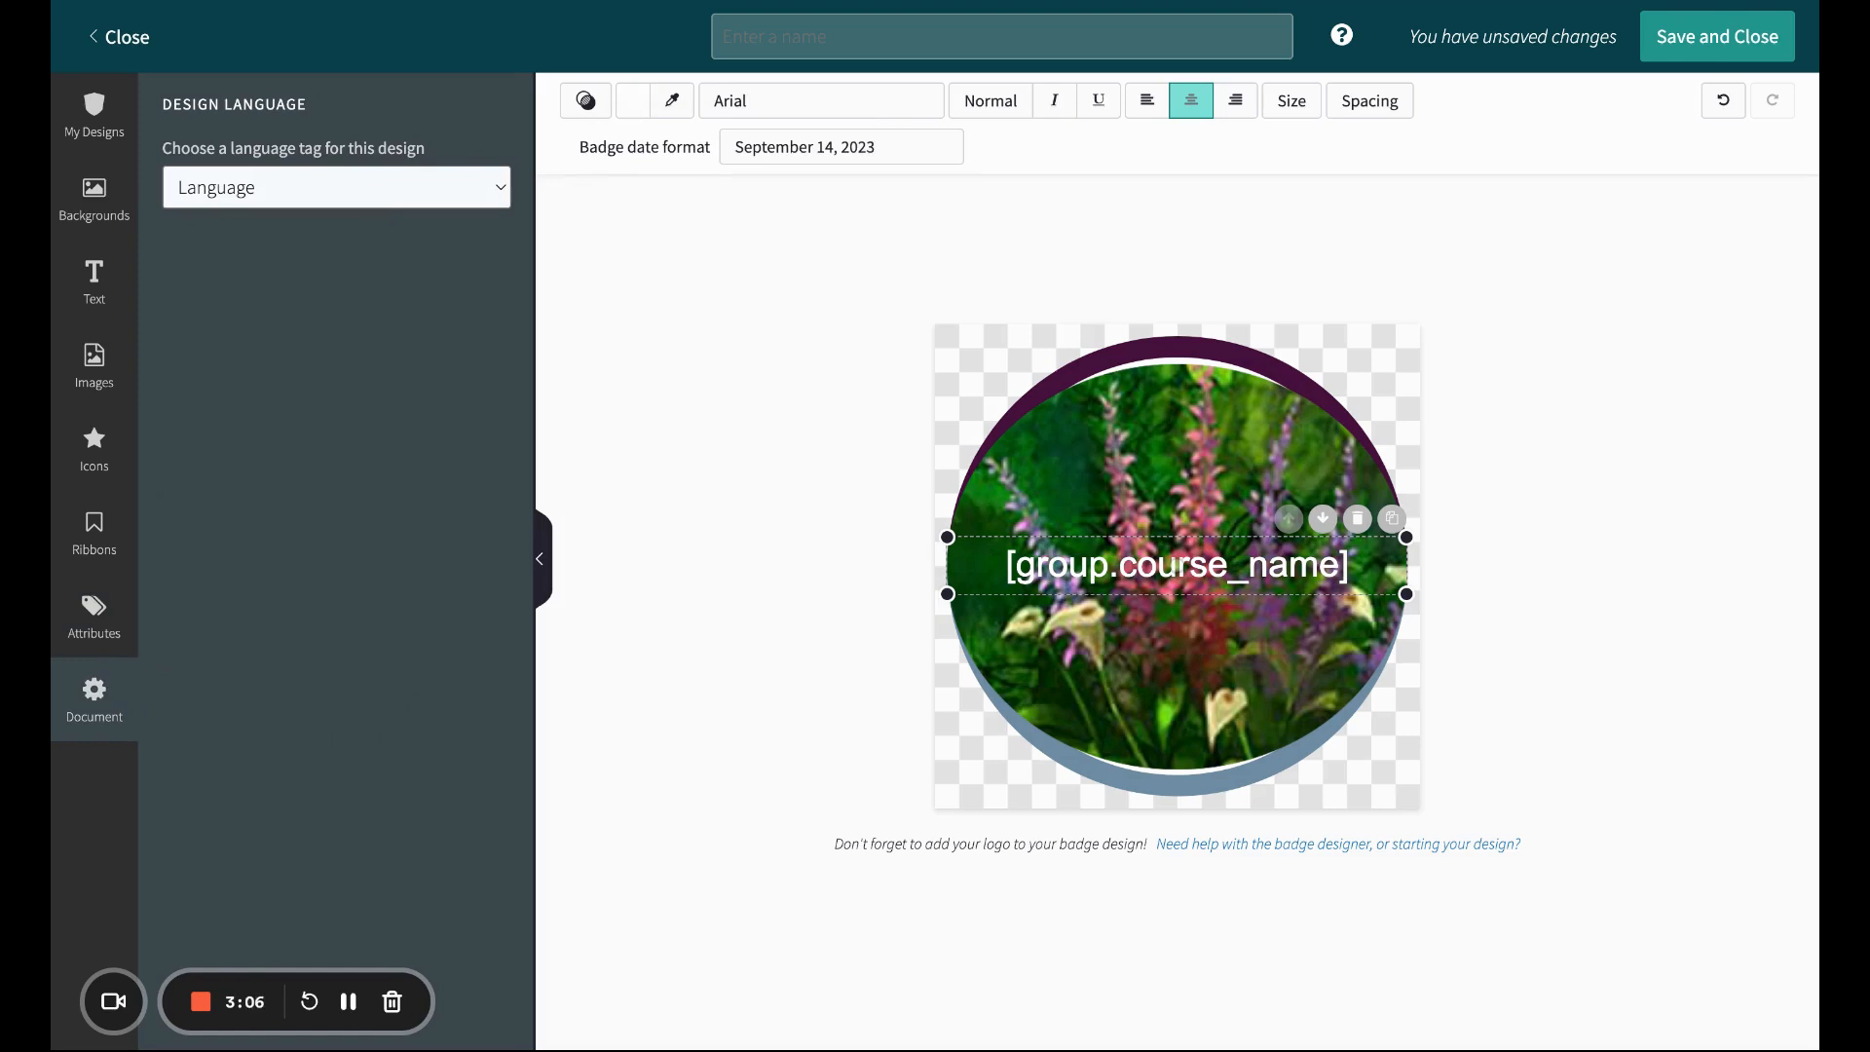
click(356, 459)
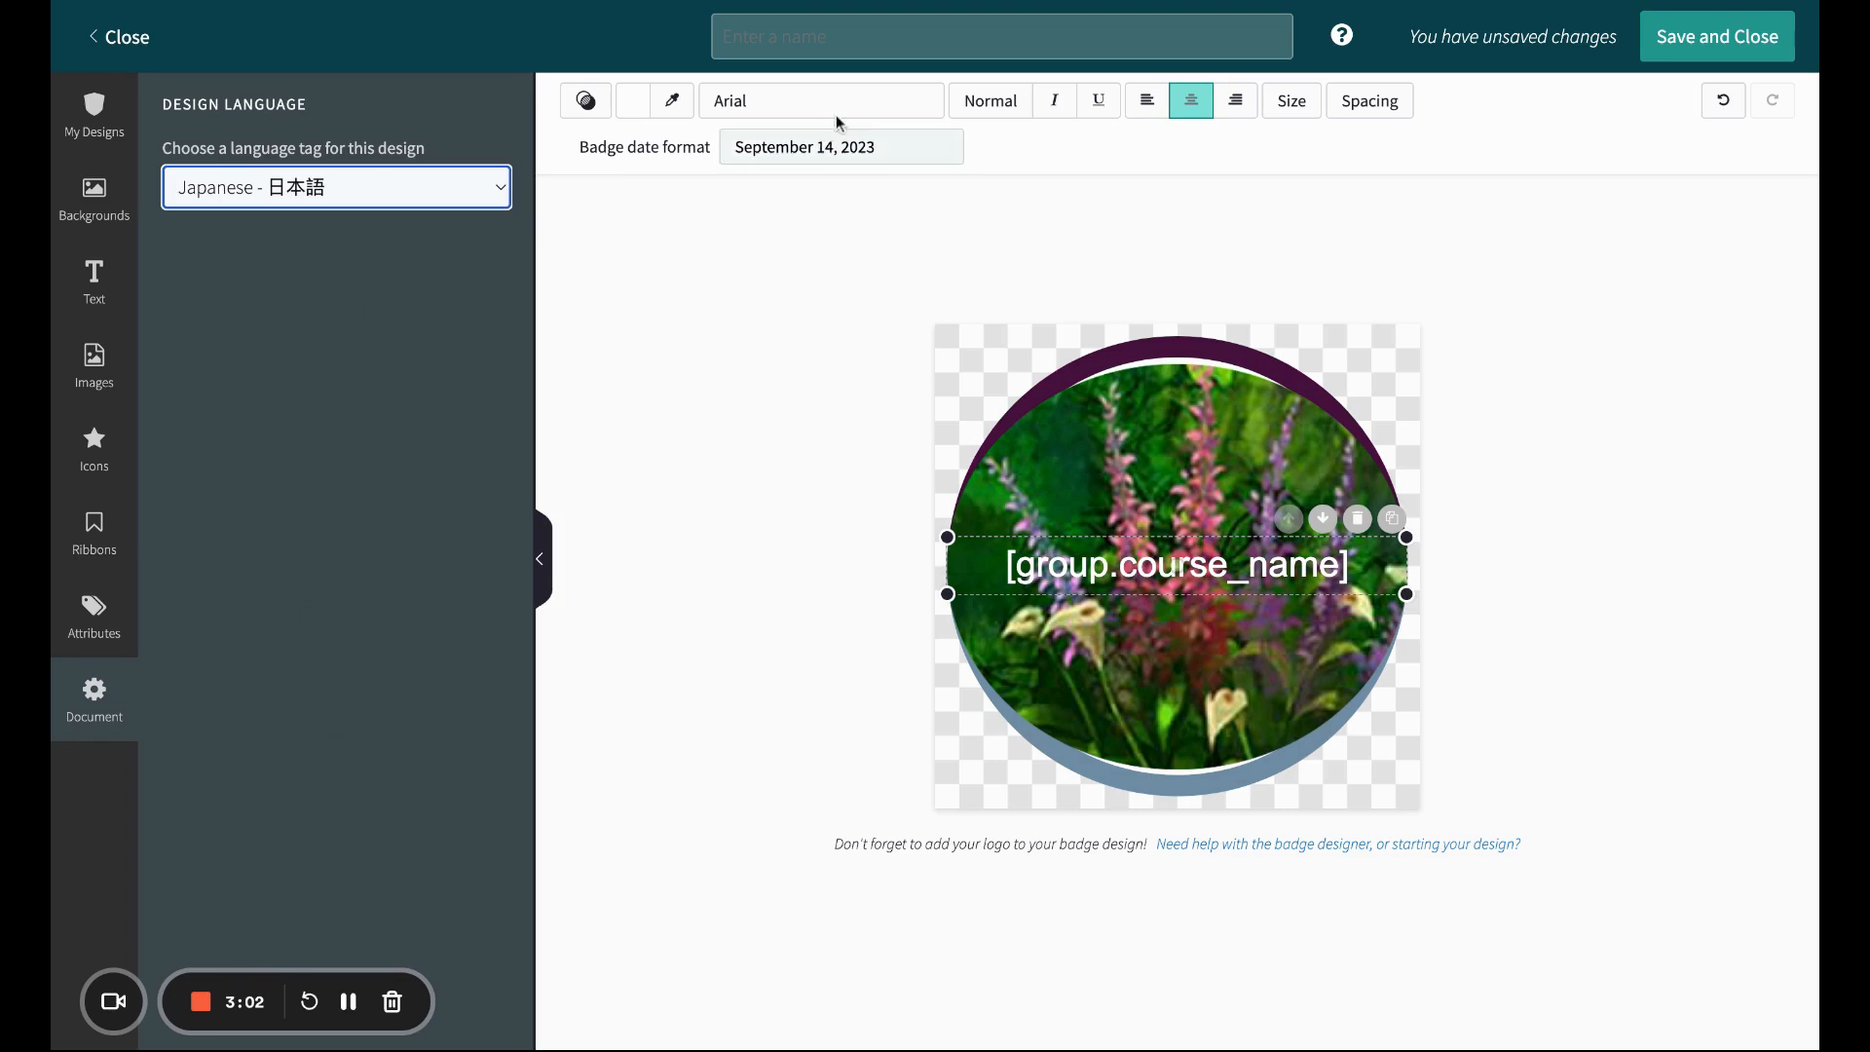
Step: Name the badge design Name and save and close it
click(847, 35)
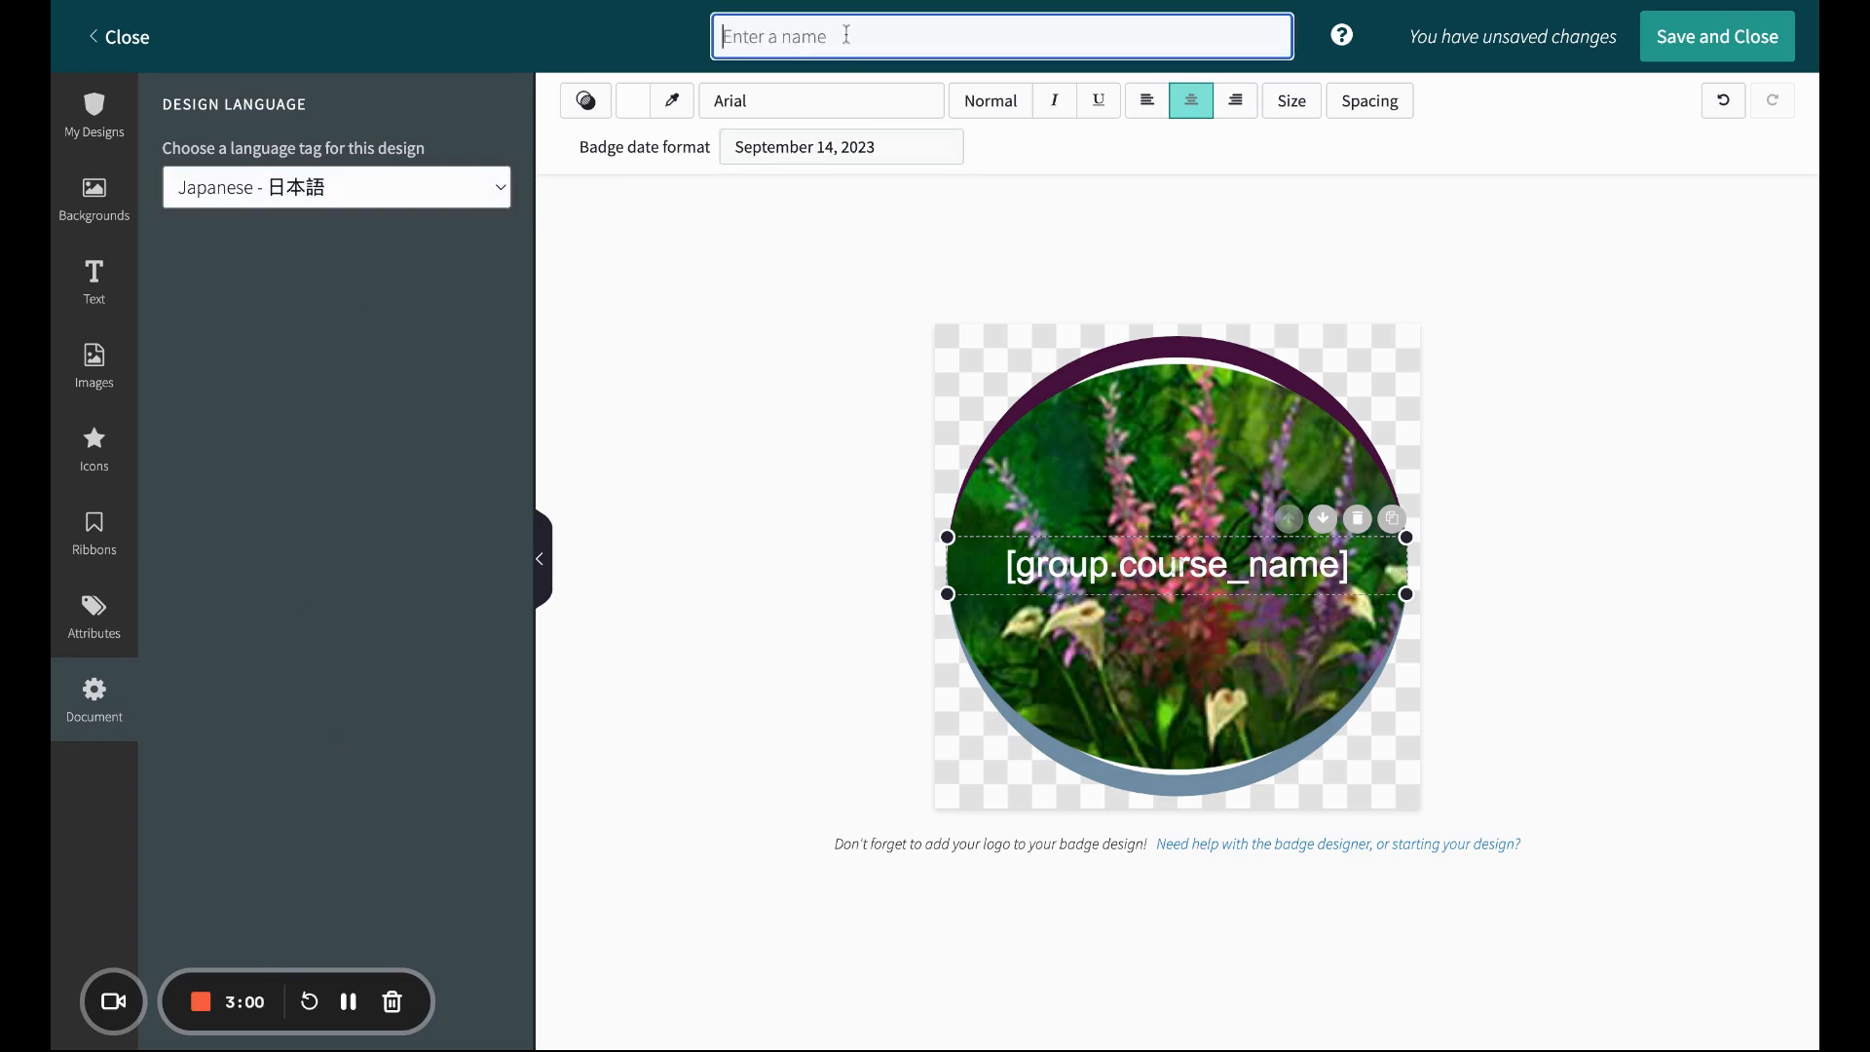
text(Name)
click(1683, 39)
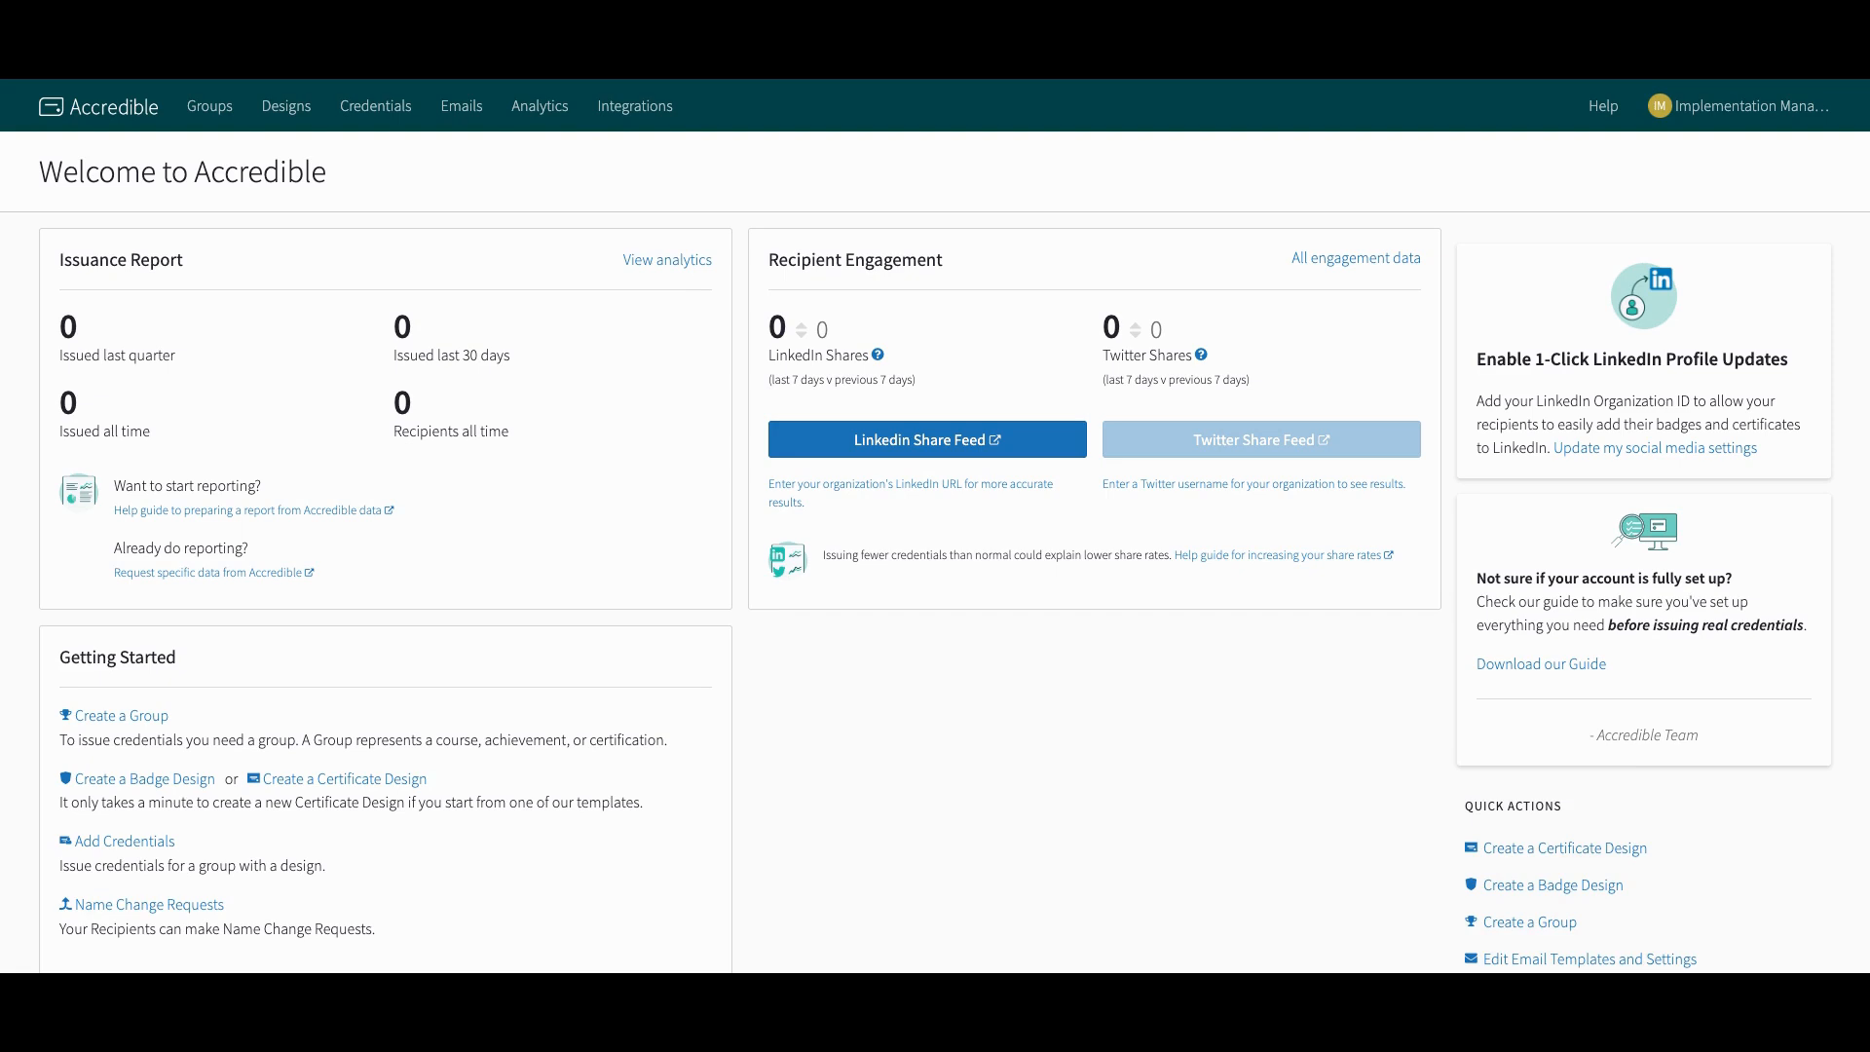
Step: Start creating a new group and expand its Advanced PDF Download Options
click(209, 107)
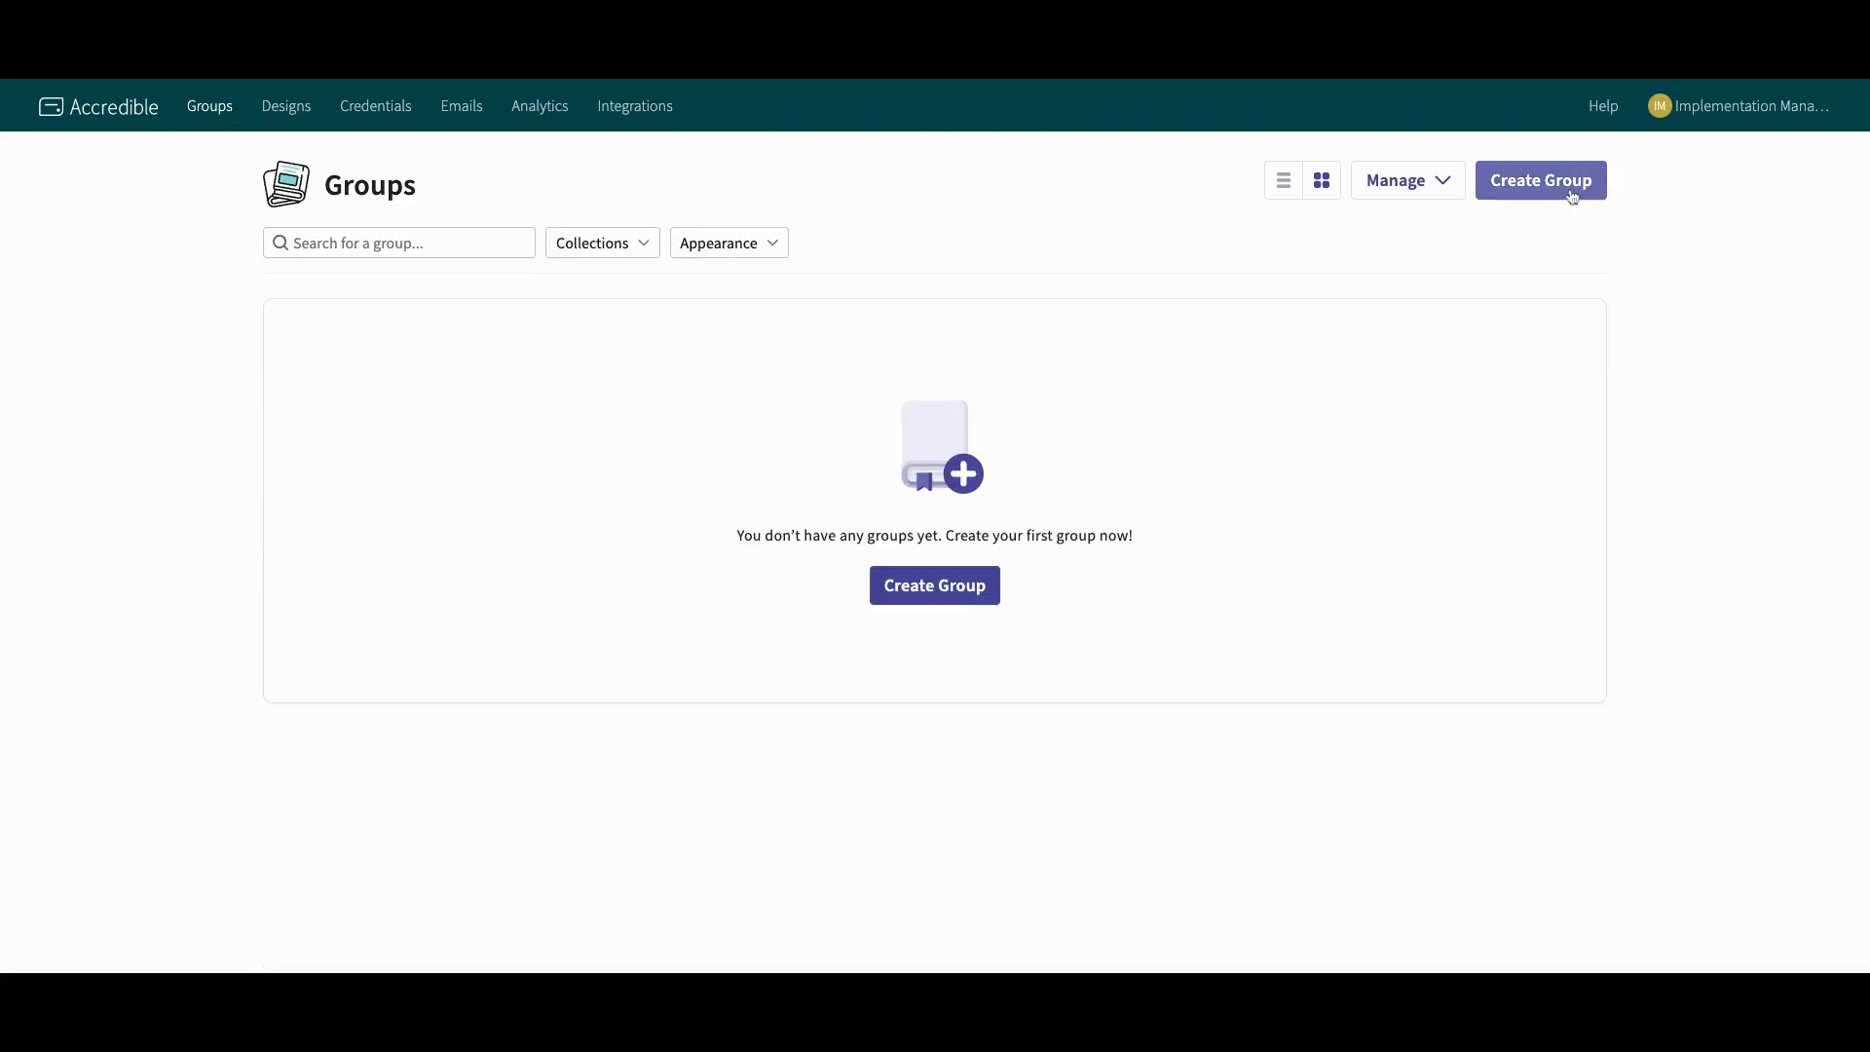
click(1535, 182)
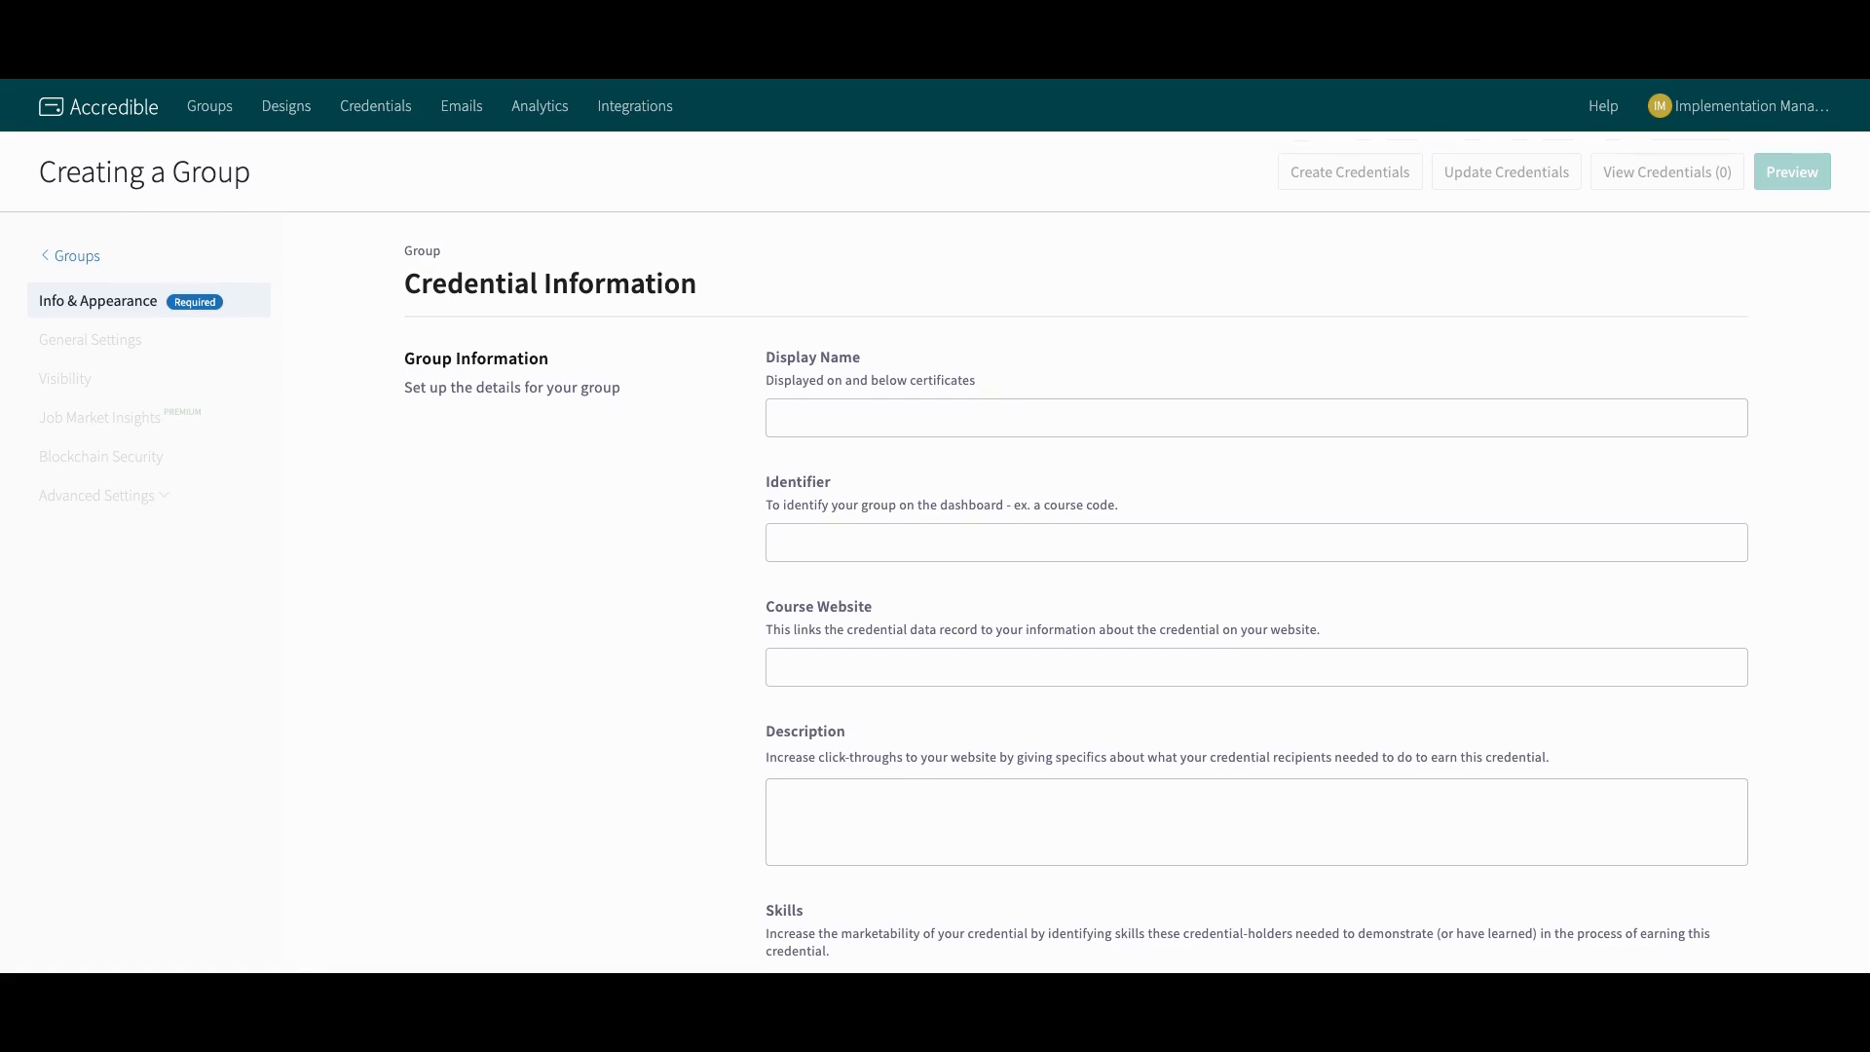
scroll(1247, 380, down, 1)
scroll(1245, 375, down, 2)
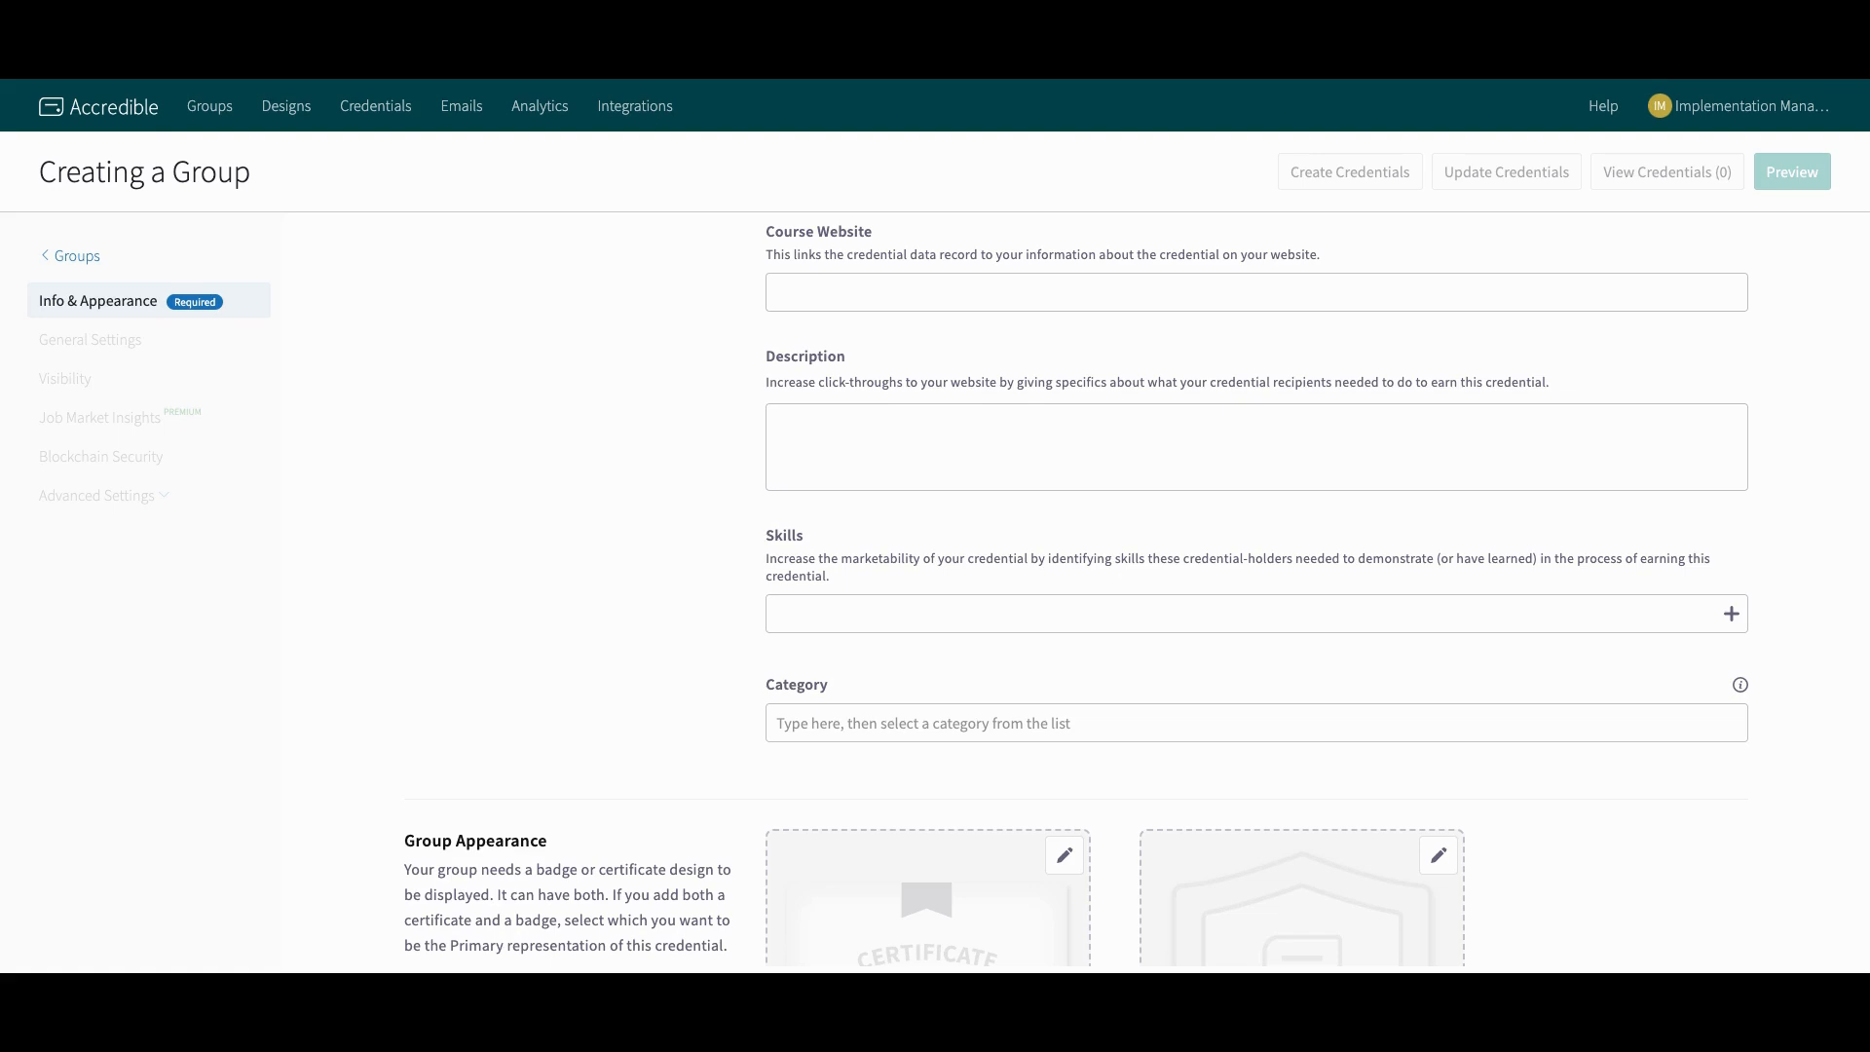
scroll(1298, 371, down, 5)
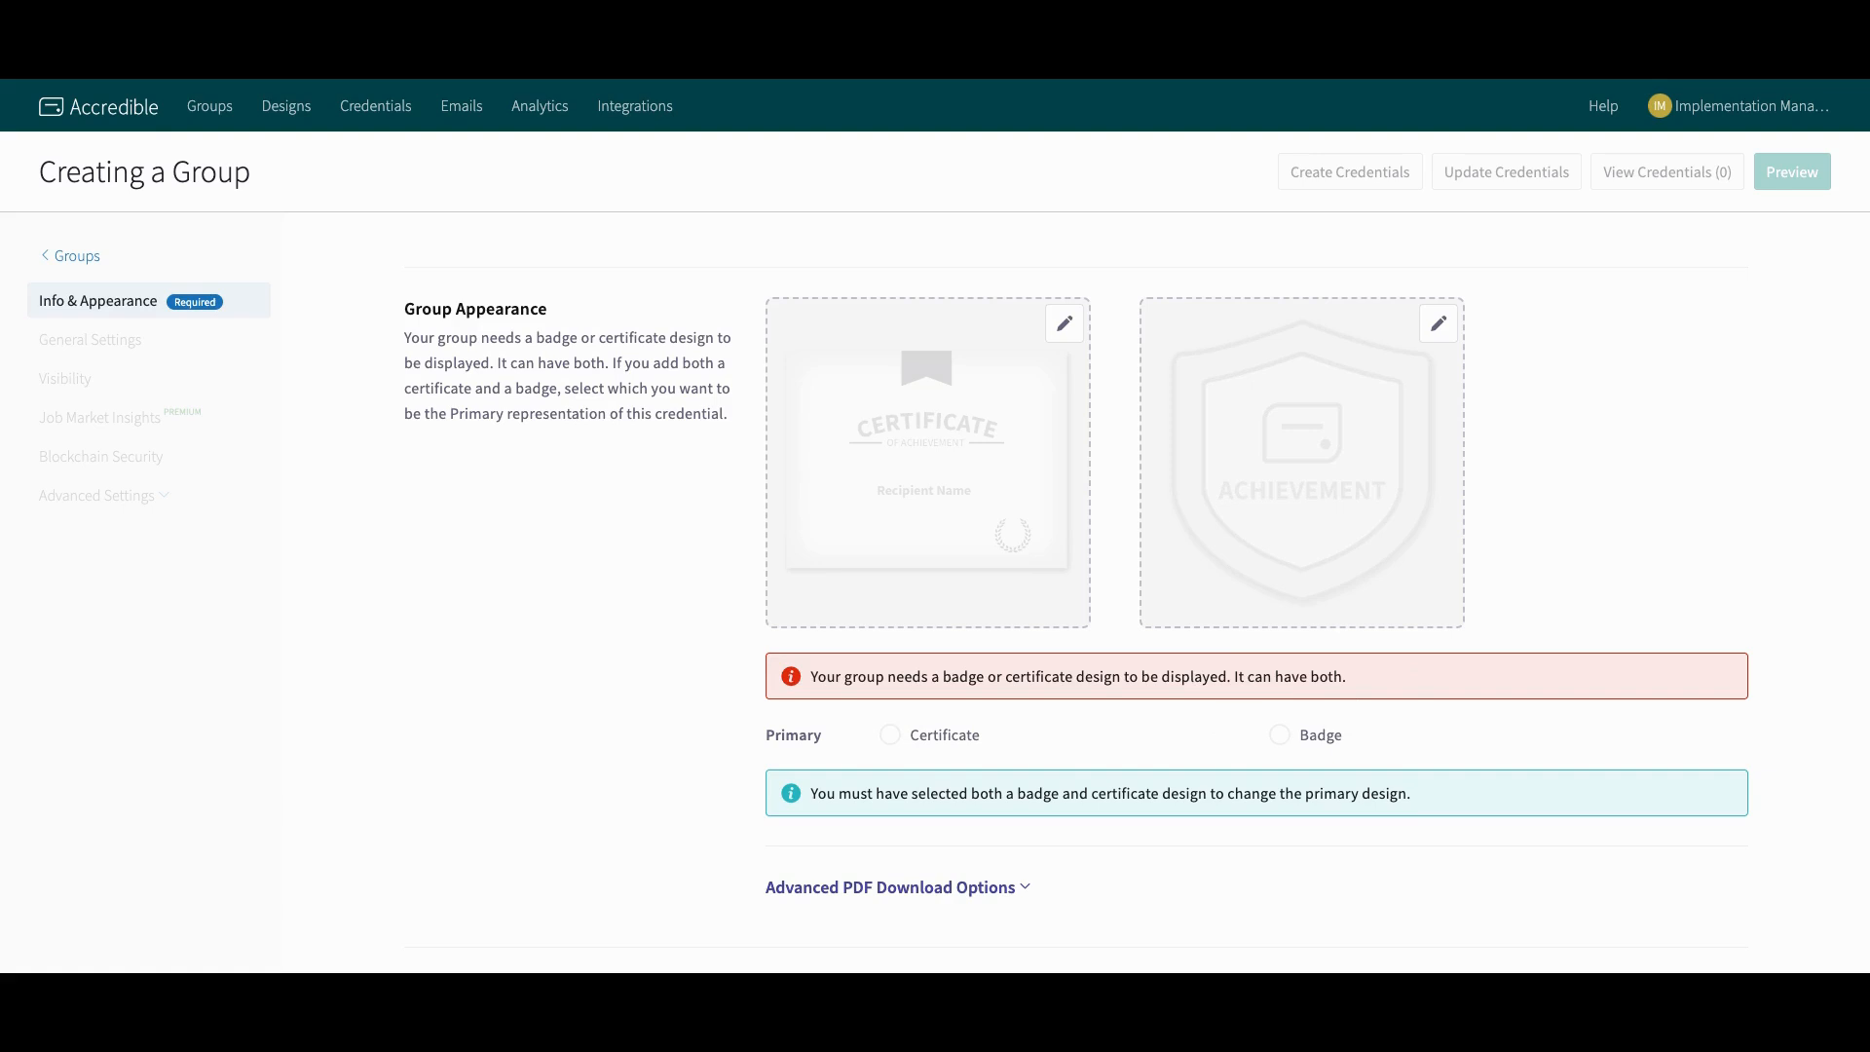
scroll(894, 621, down, 3)
click(894, 621)
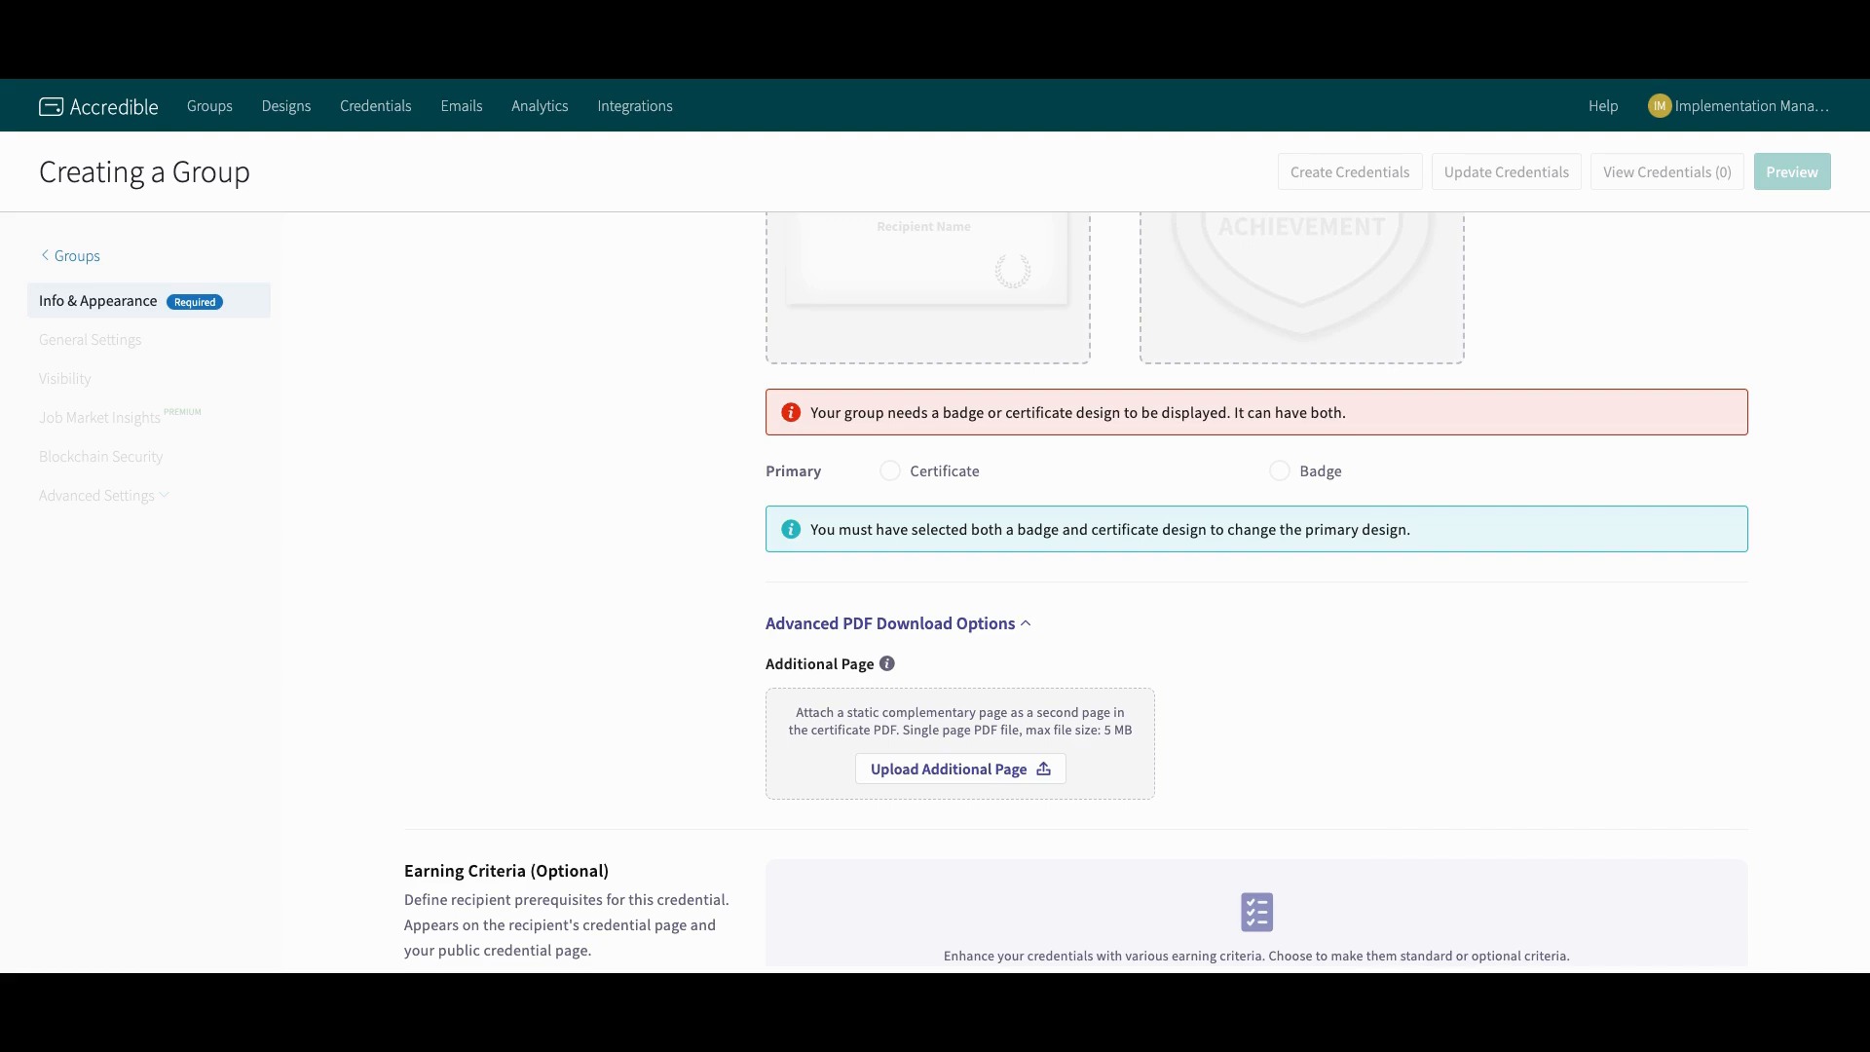
Step: Add an earning criterion row and browse its type list without choosing a type
scroll(944, 625, down, 3)
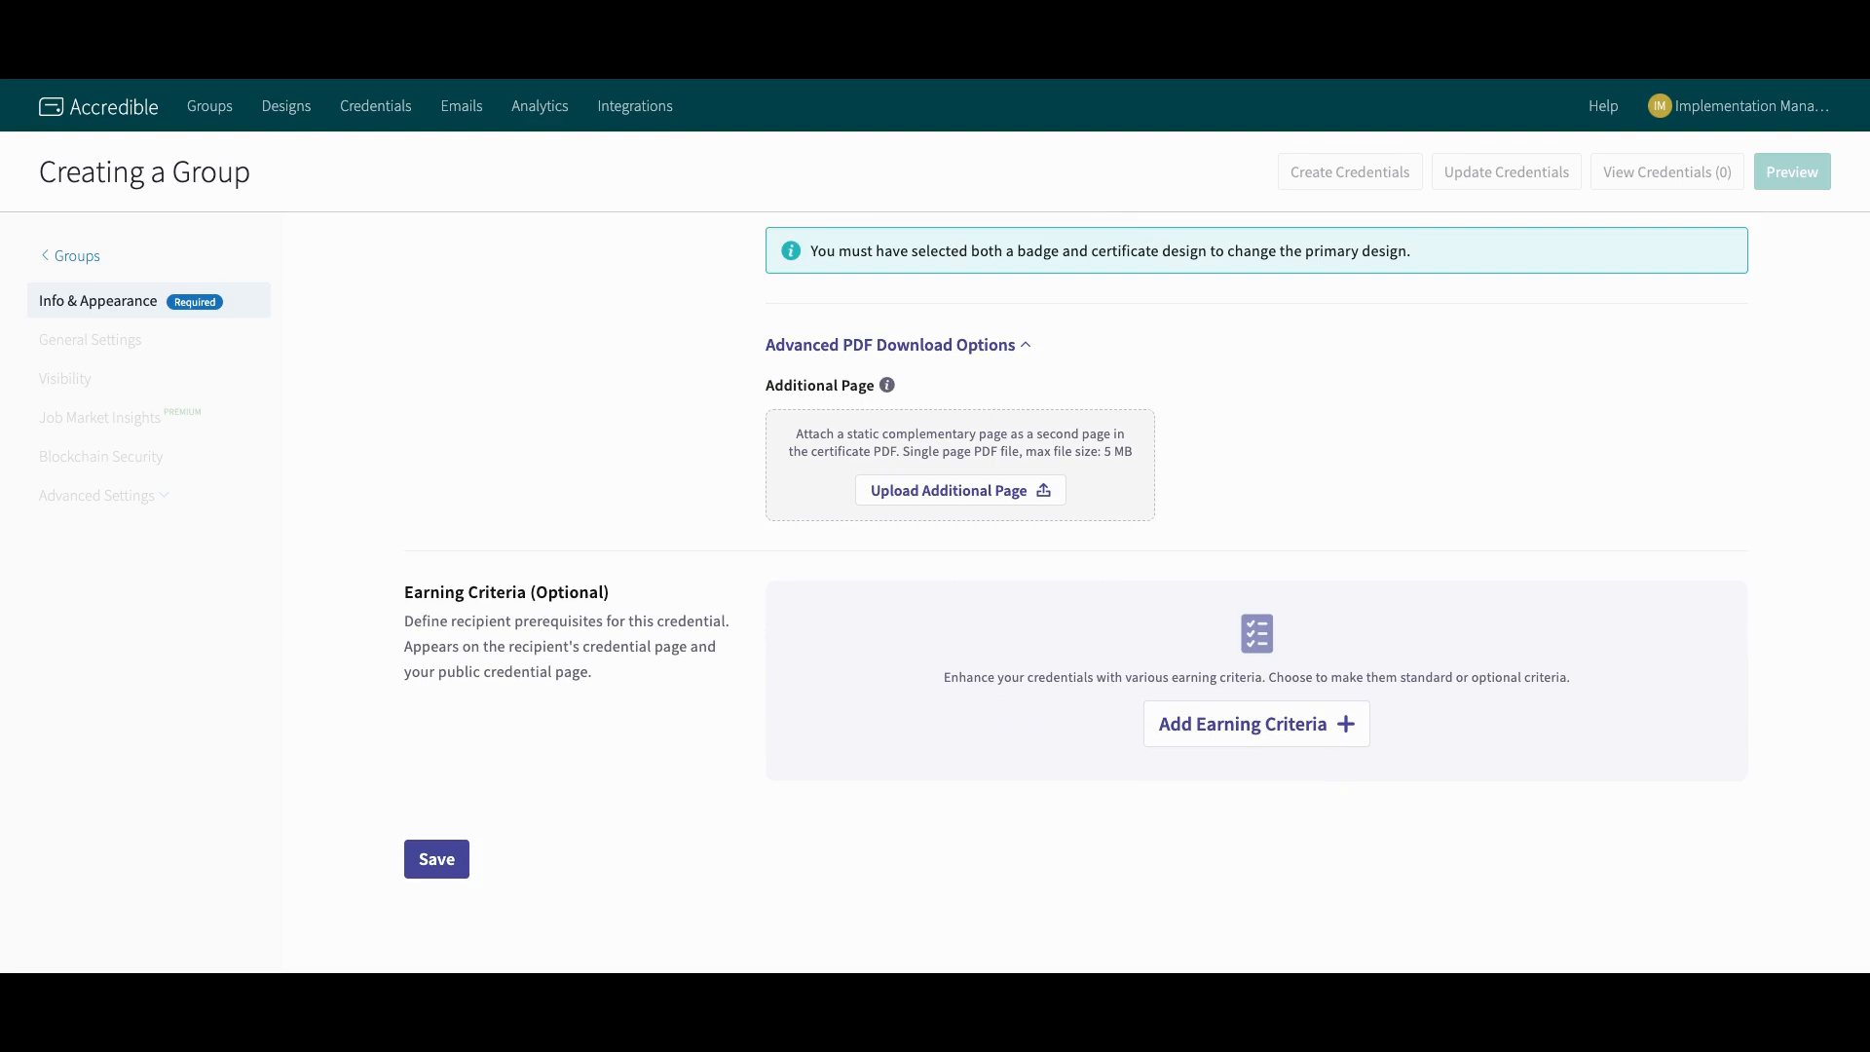
click(1278, 735)
click(874, 645)
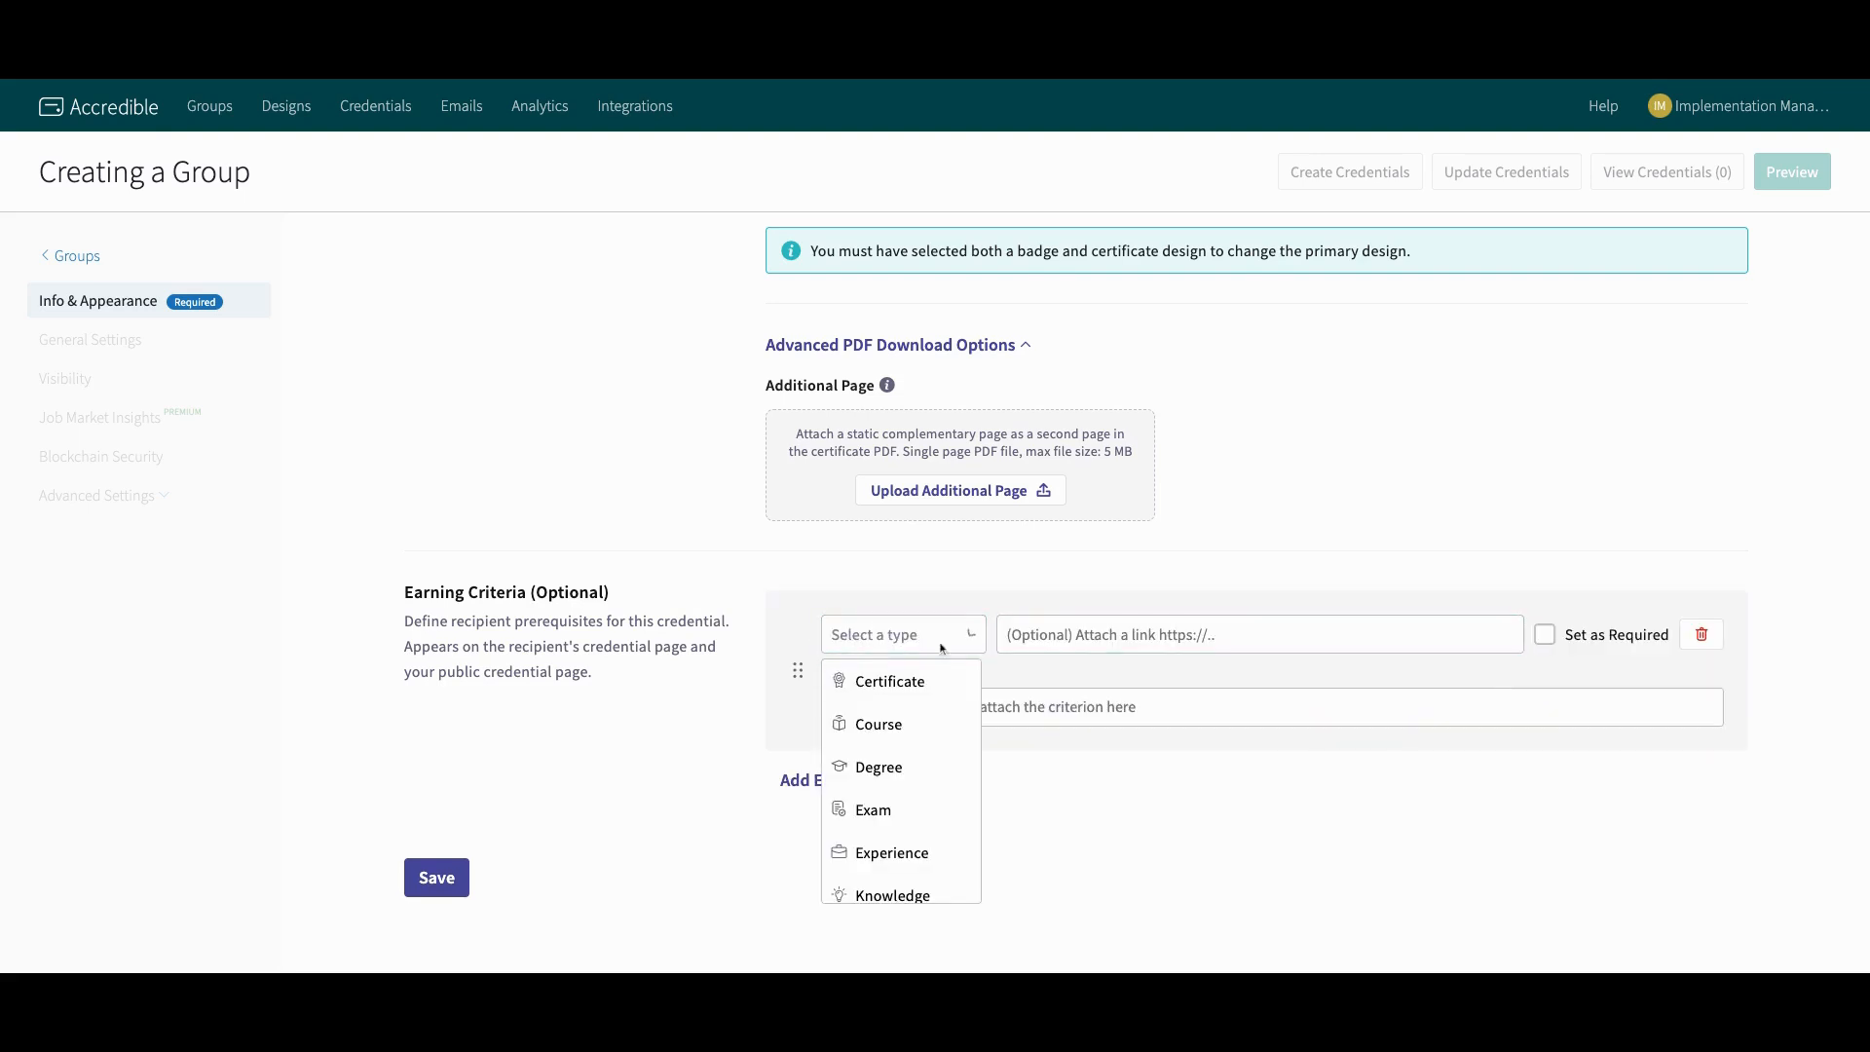
scroll(901, 740, down, 5)
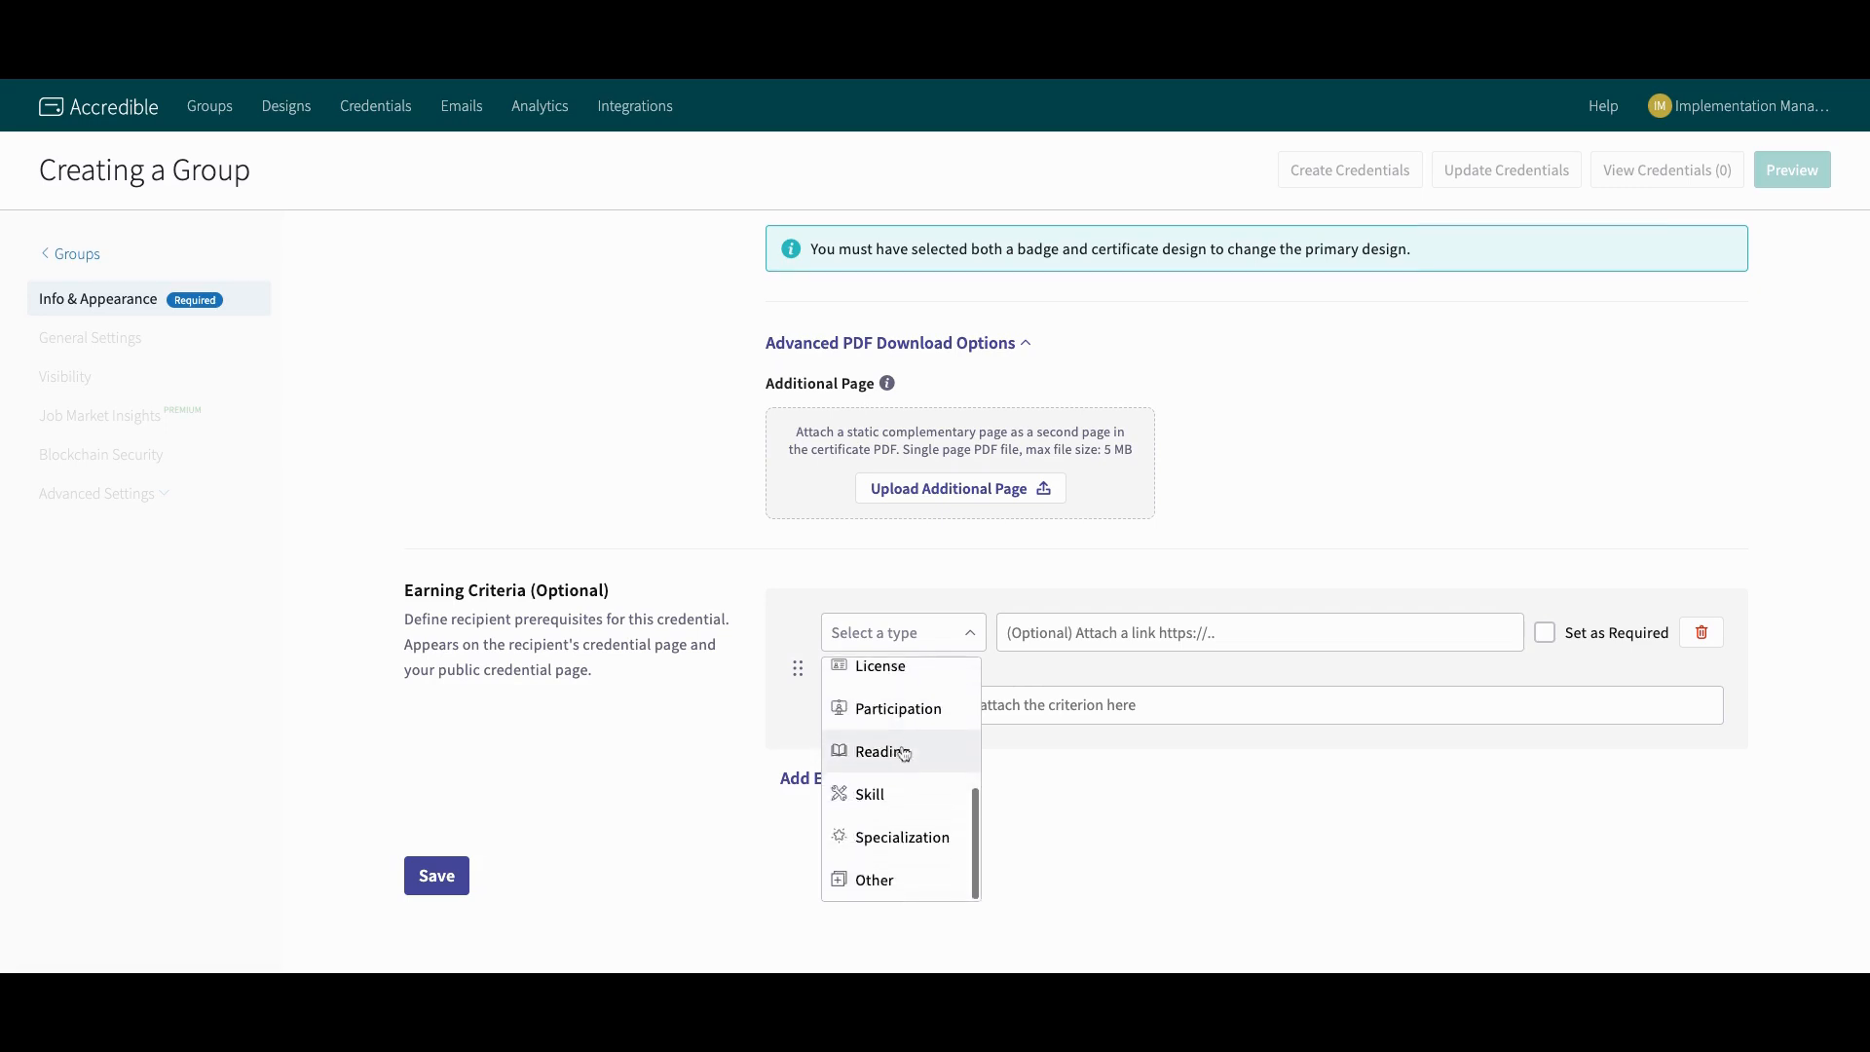
scroll(913, 745, up, 3)
scroll(914, 745, up, 2)
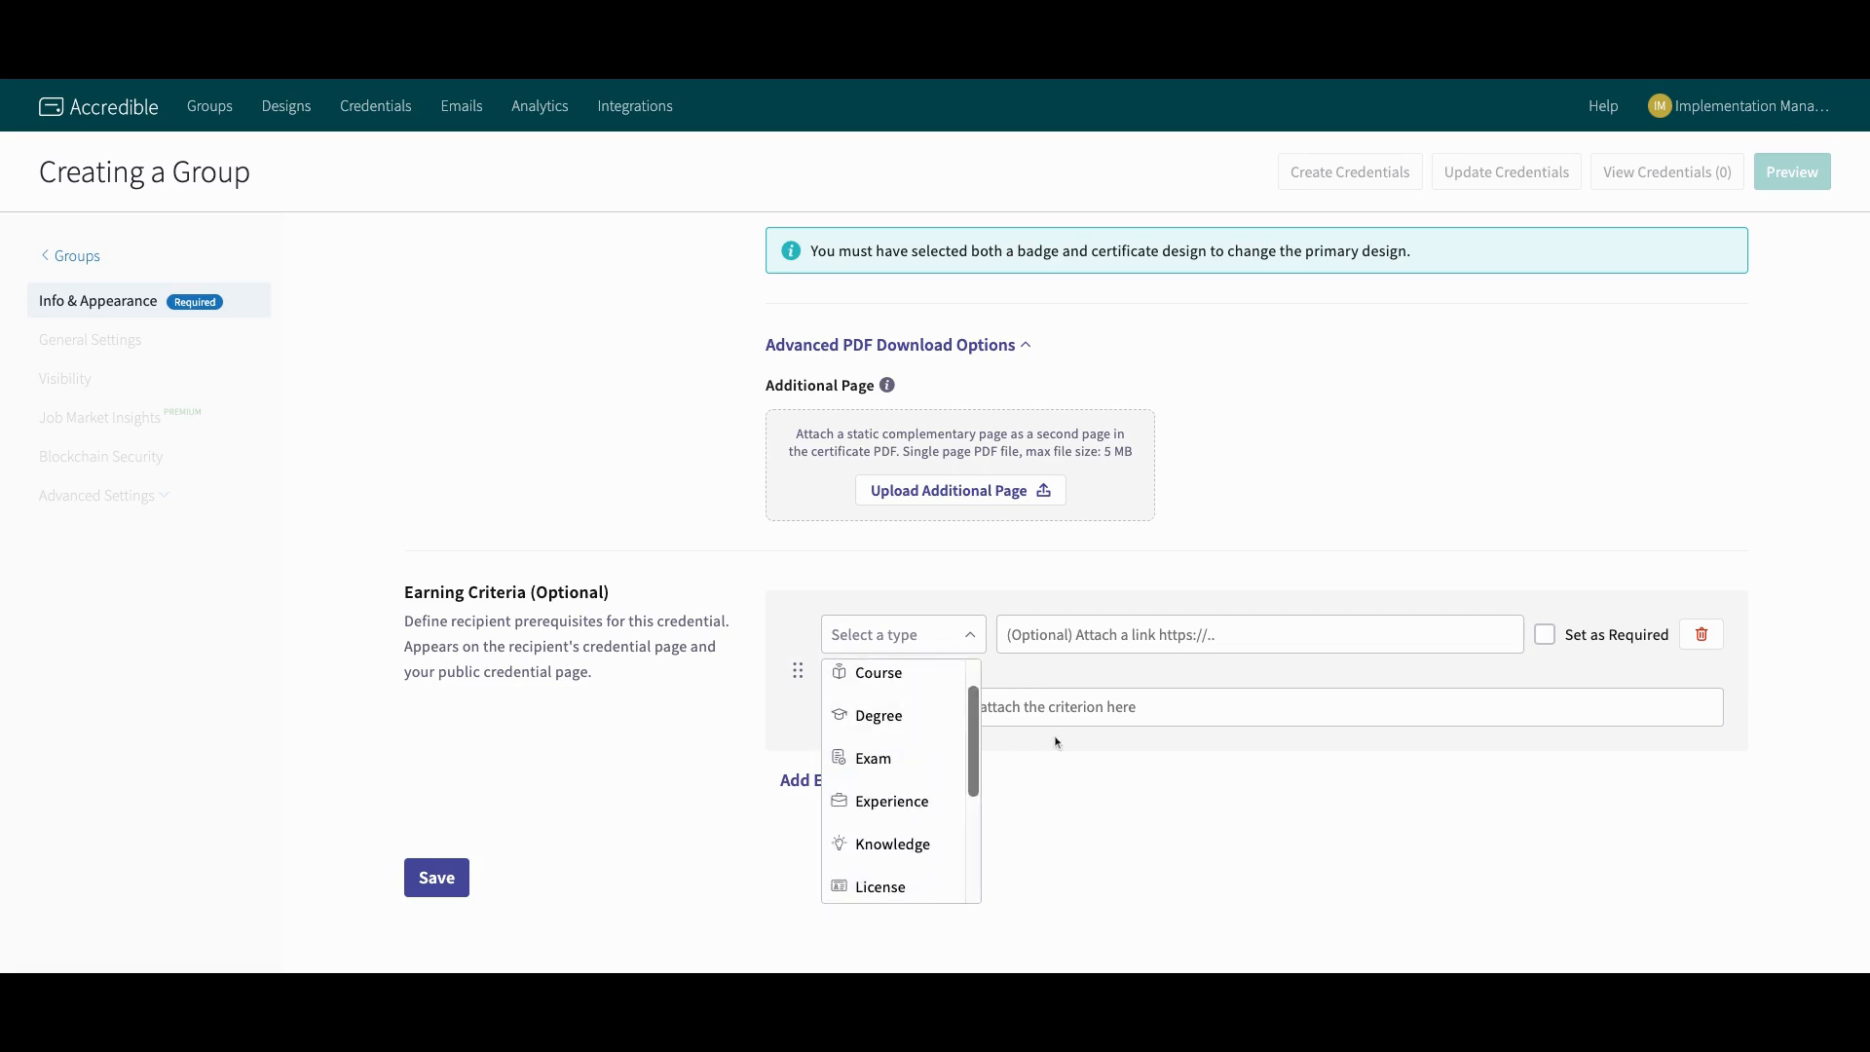
click(1288, 676)
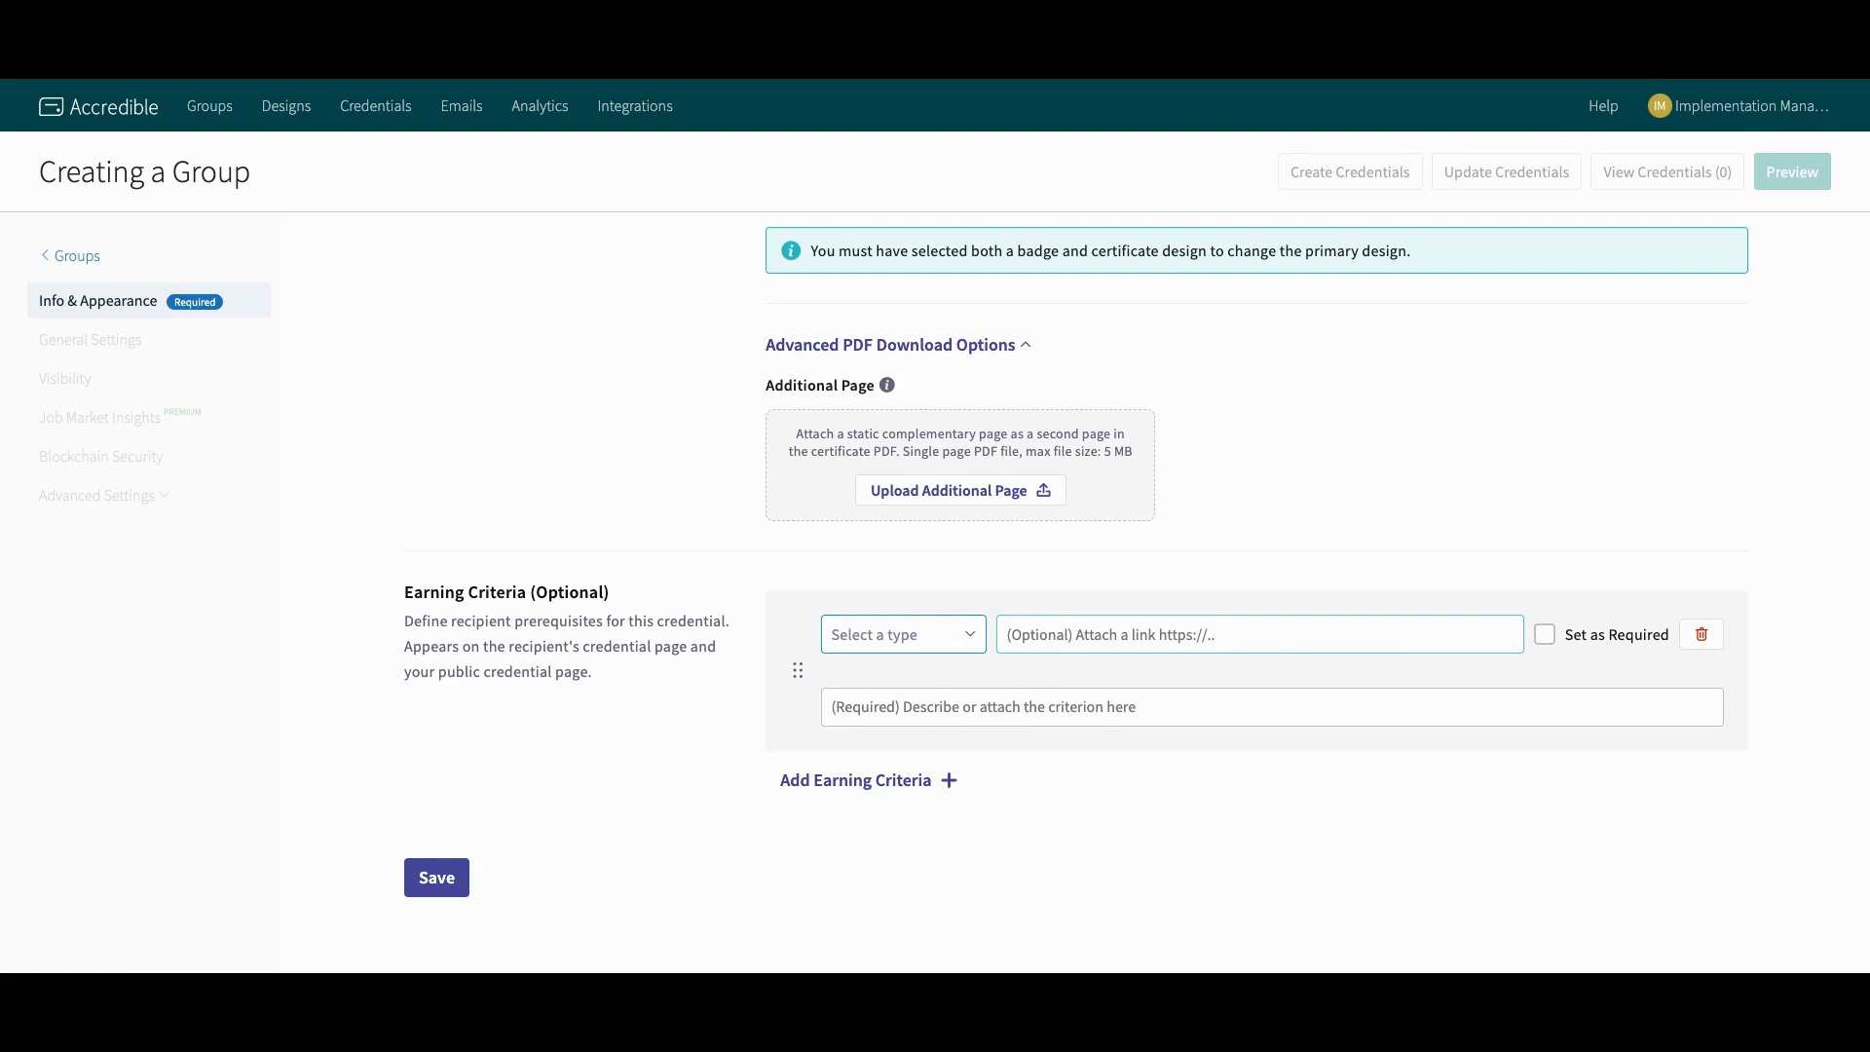
click(1057, 720)
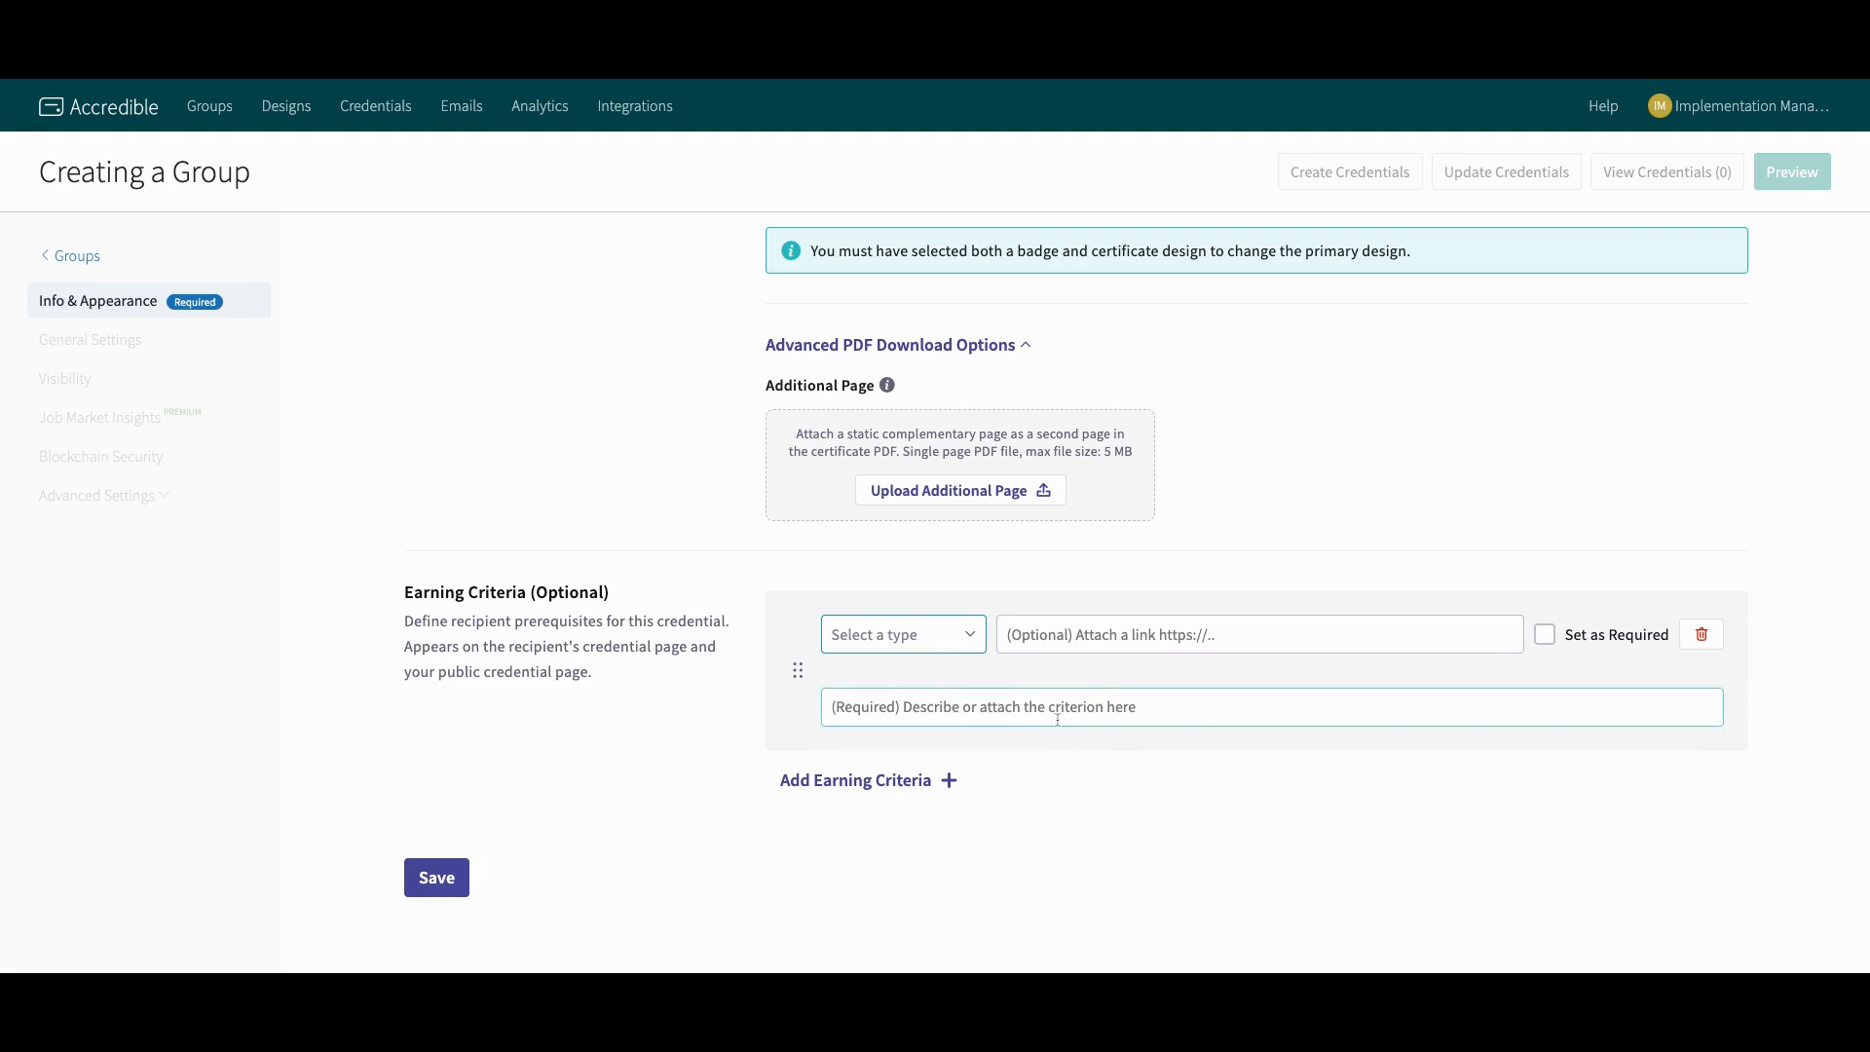
scroll(1144, 469, up, 1)
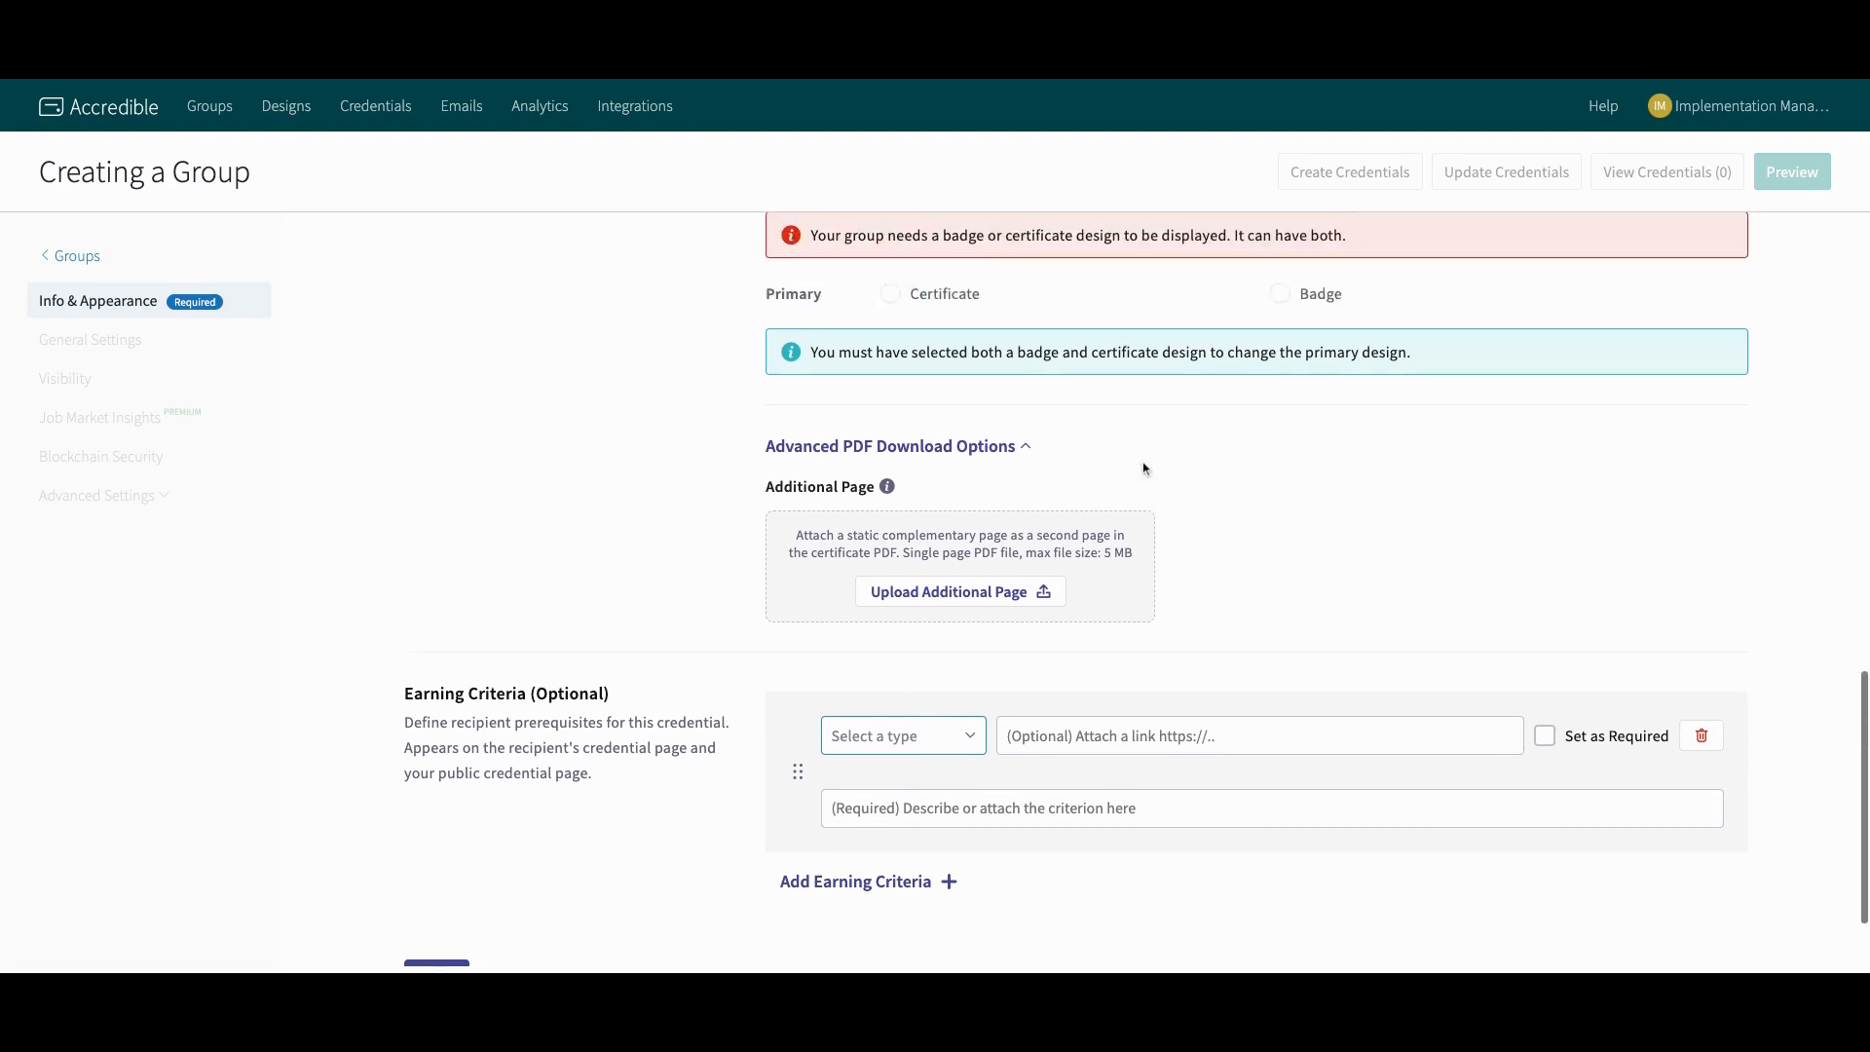
scroll(1145, 469, down, 1)
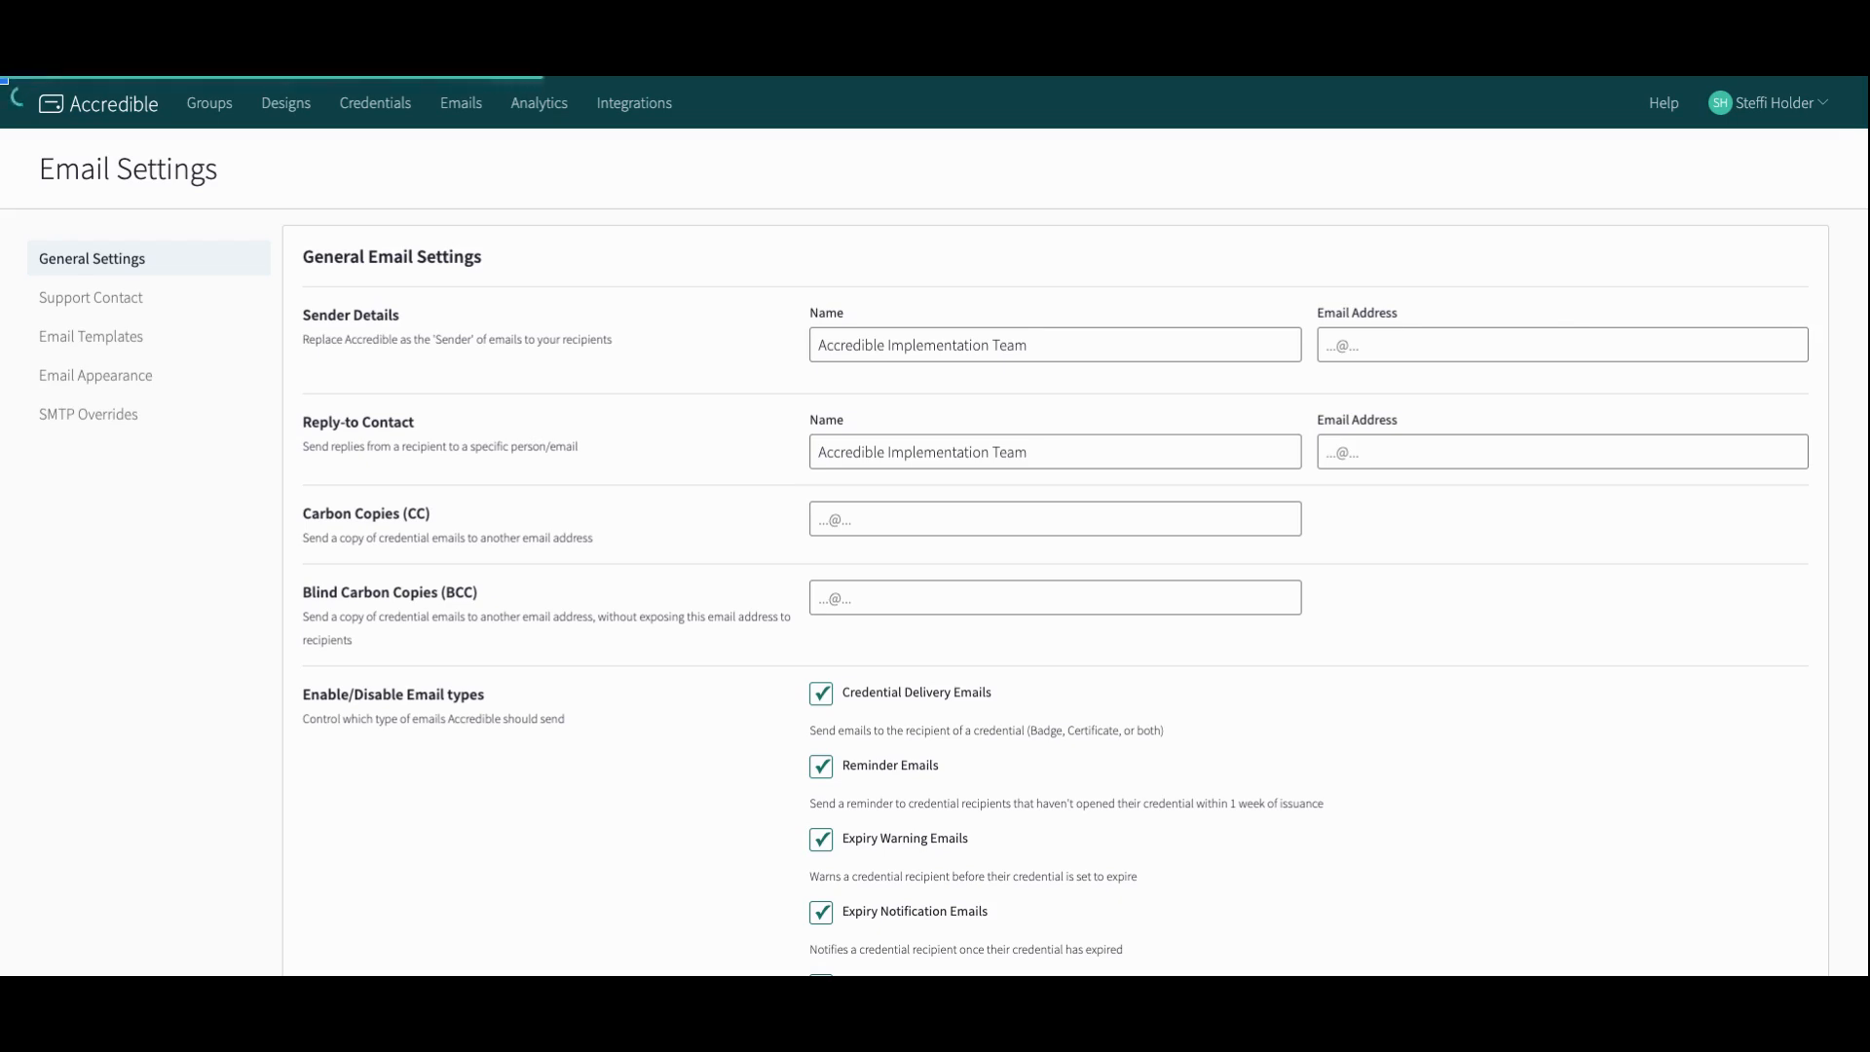
Step: Review the general email settings page
scroll(935, 545, down, 1)
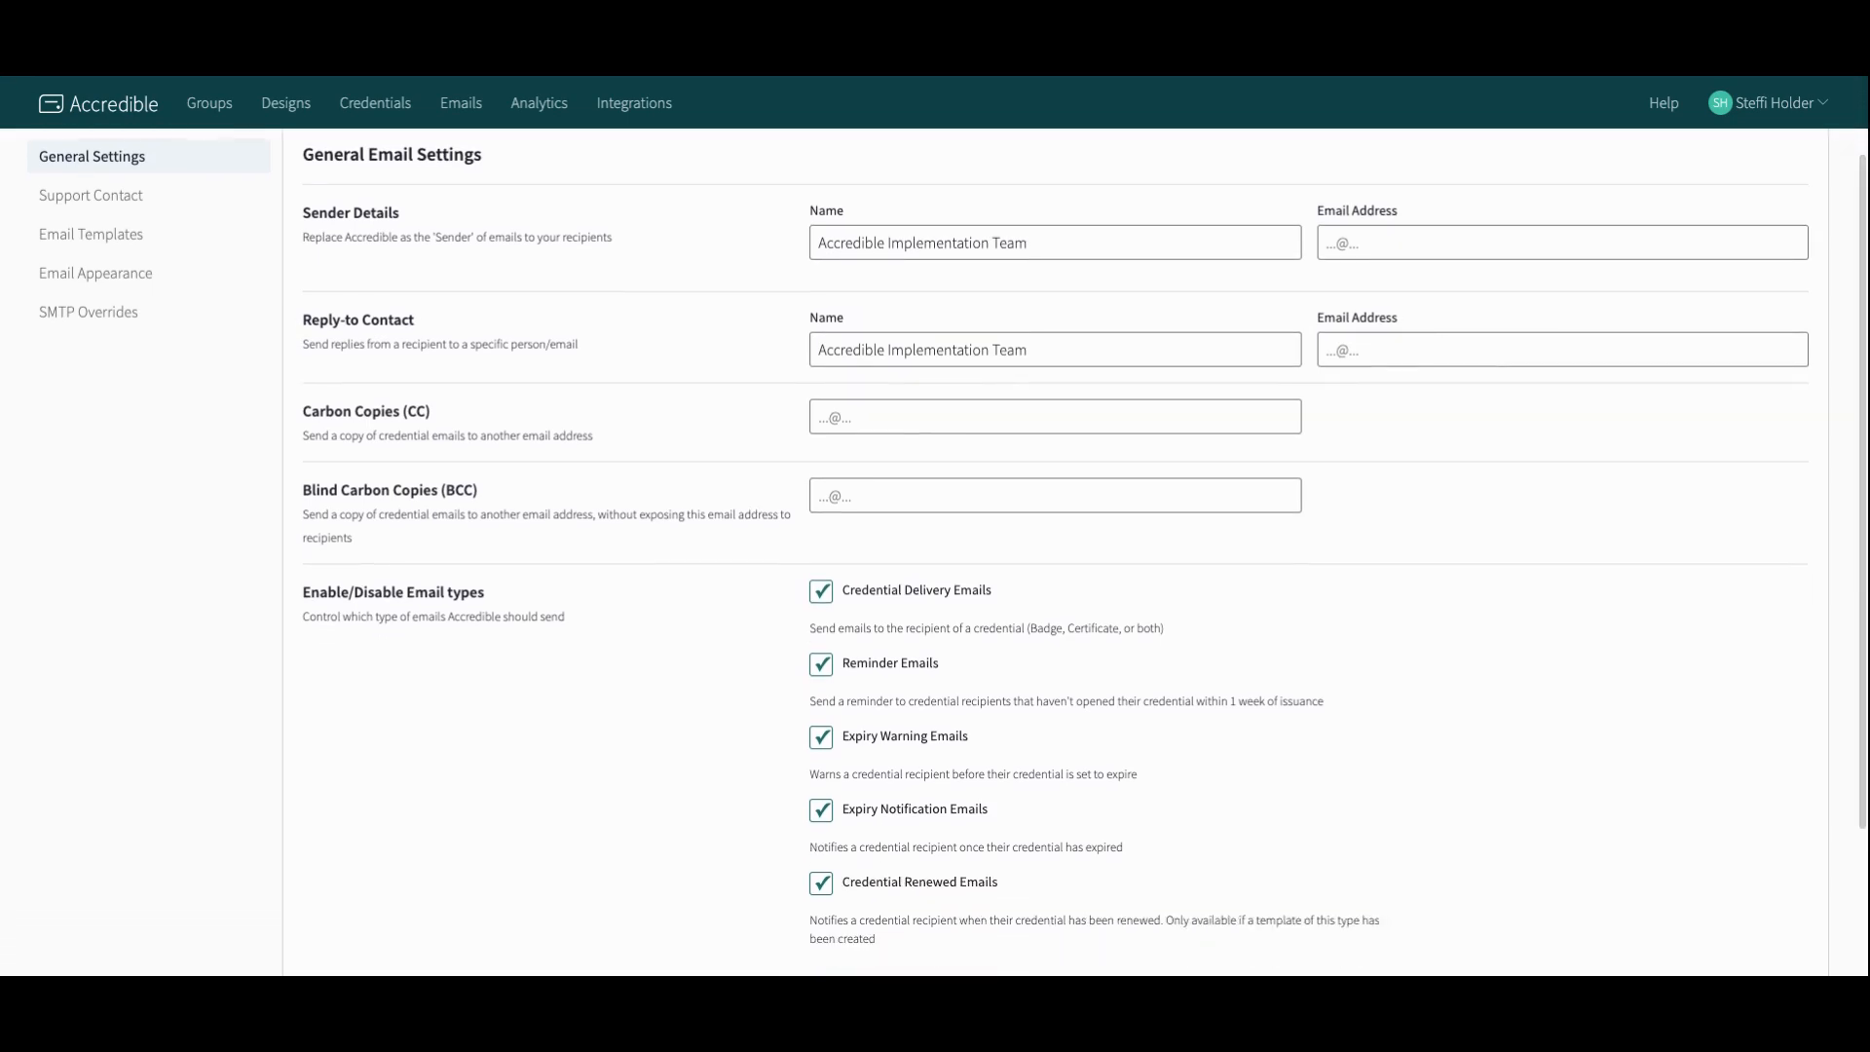
scroll(935, 545, up, 1)
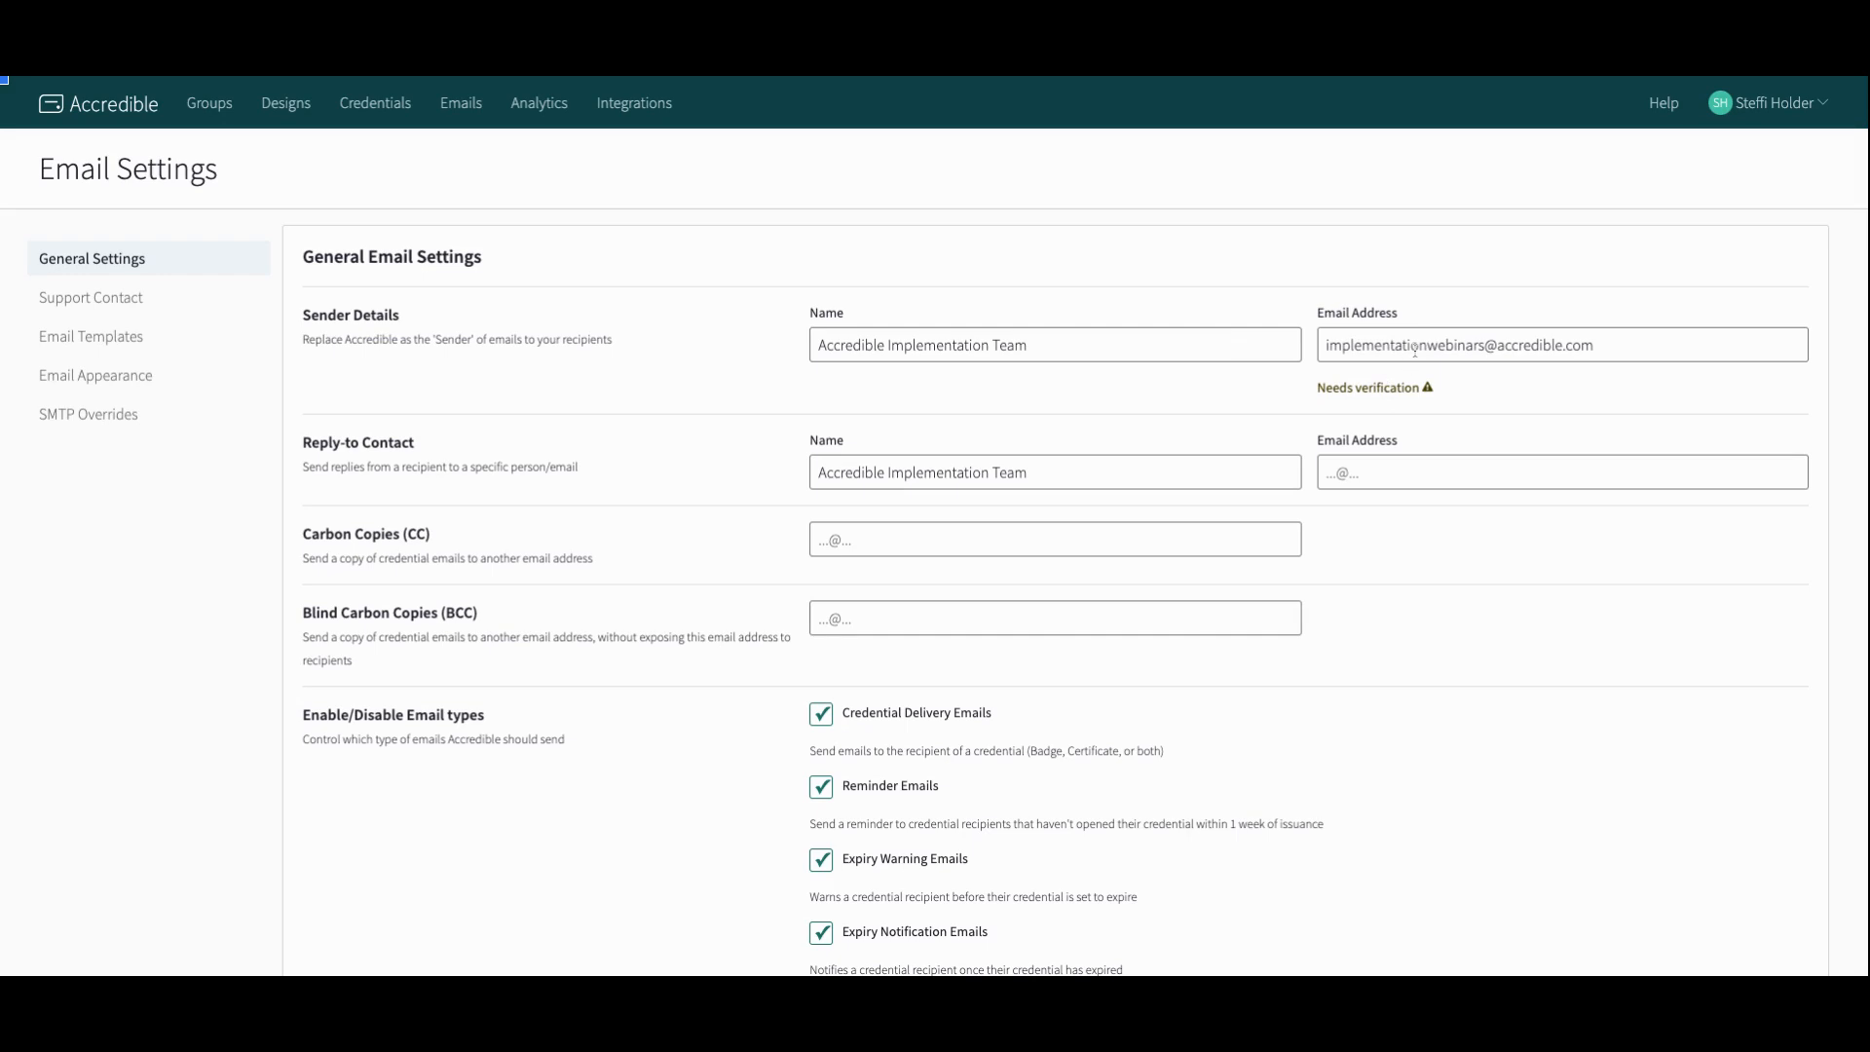
Step: Fill the Reply-to Contact email field with the same address used as the sender email
click(1407, 472)
key(super+v)
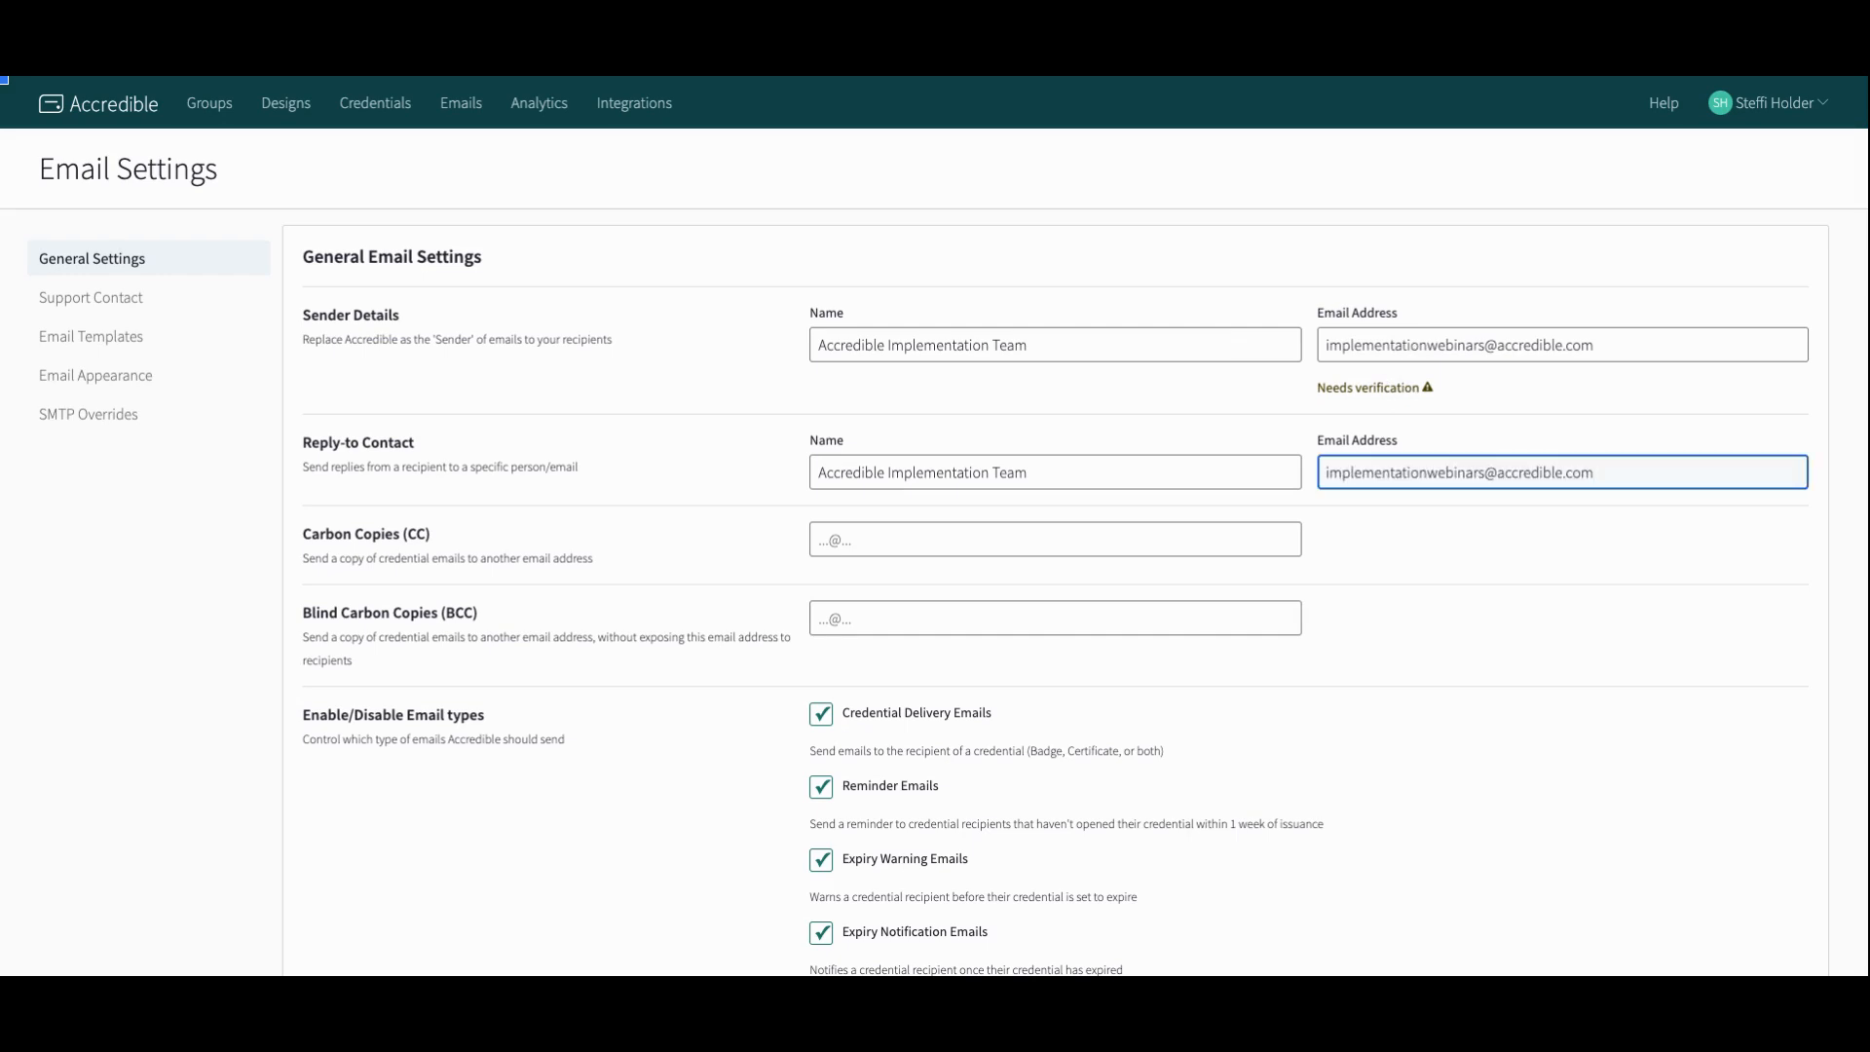
click(1395, 343)
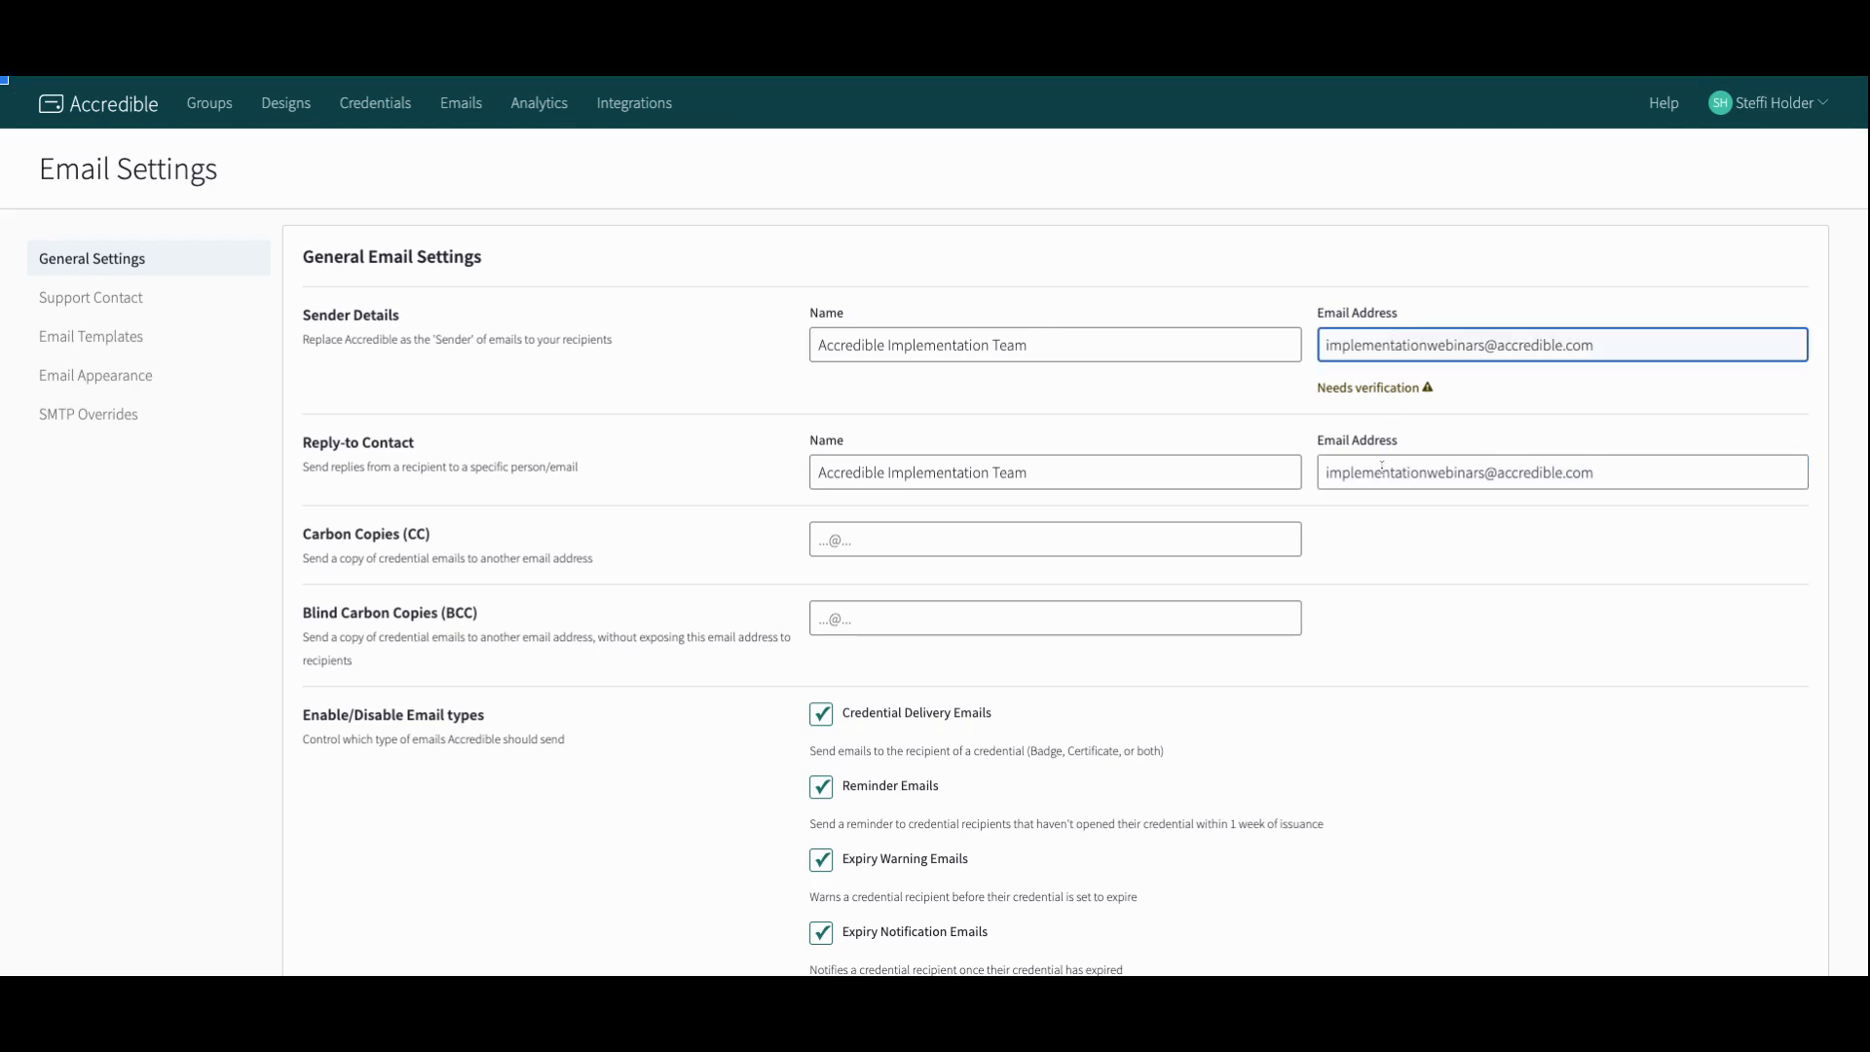
Step: Save the general email settings and dismiss the verification notice
scroll(1341, 487, down, 1)
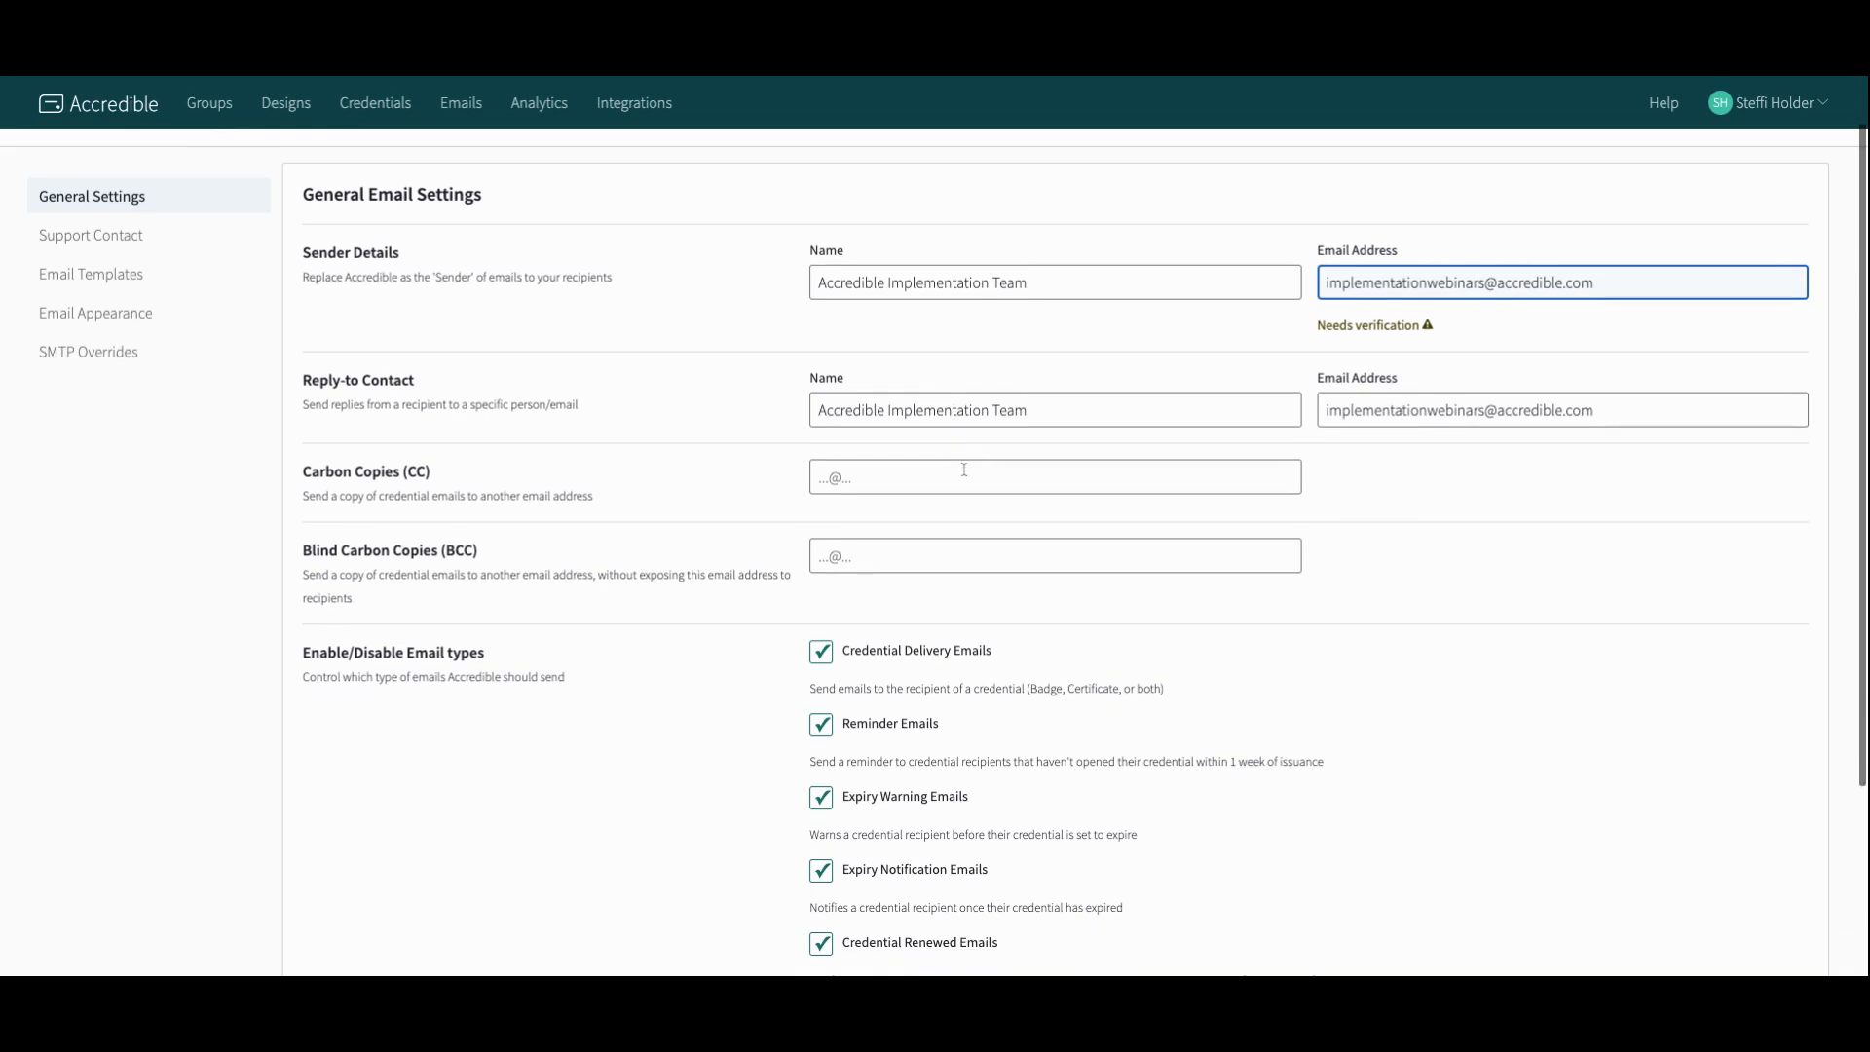
click(964, 475)
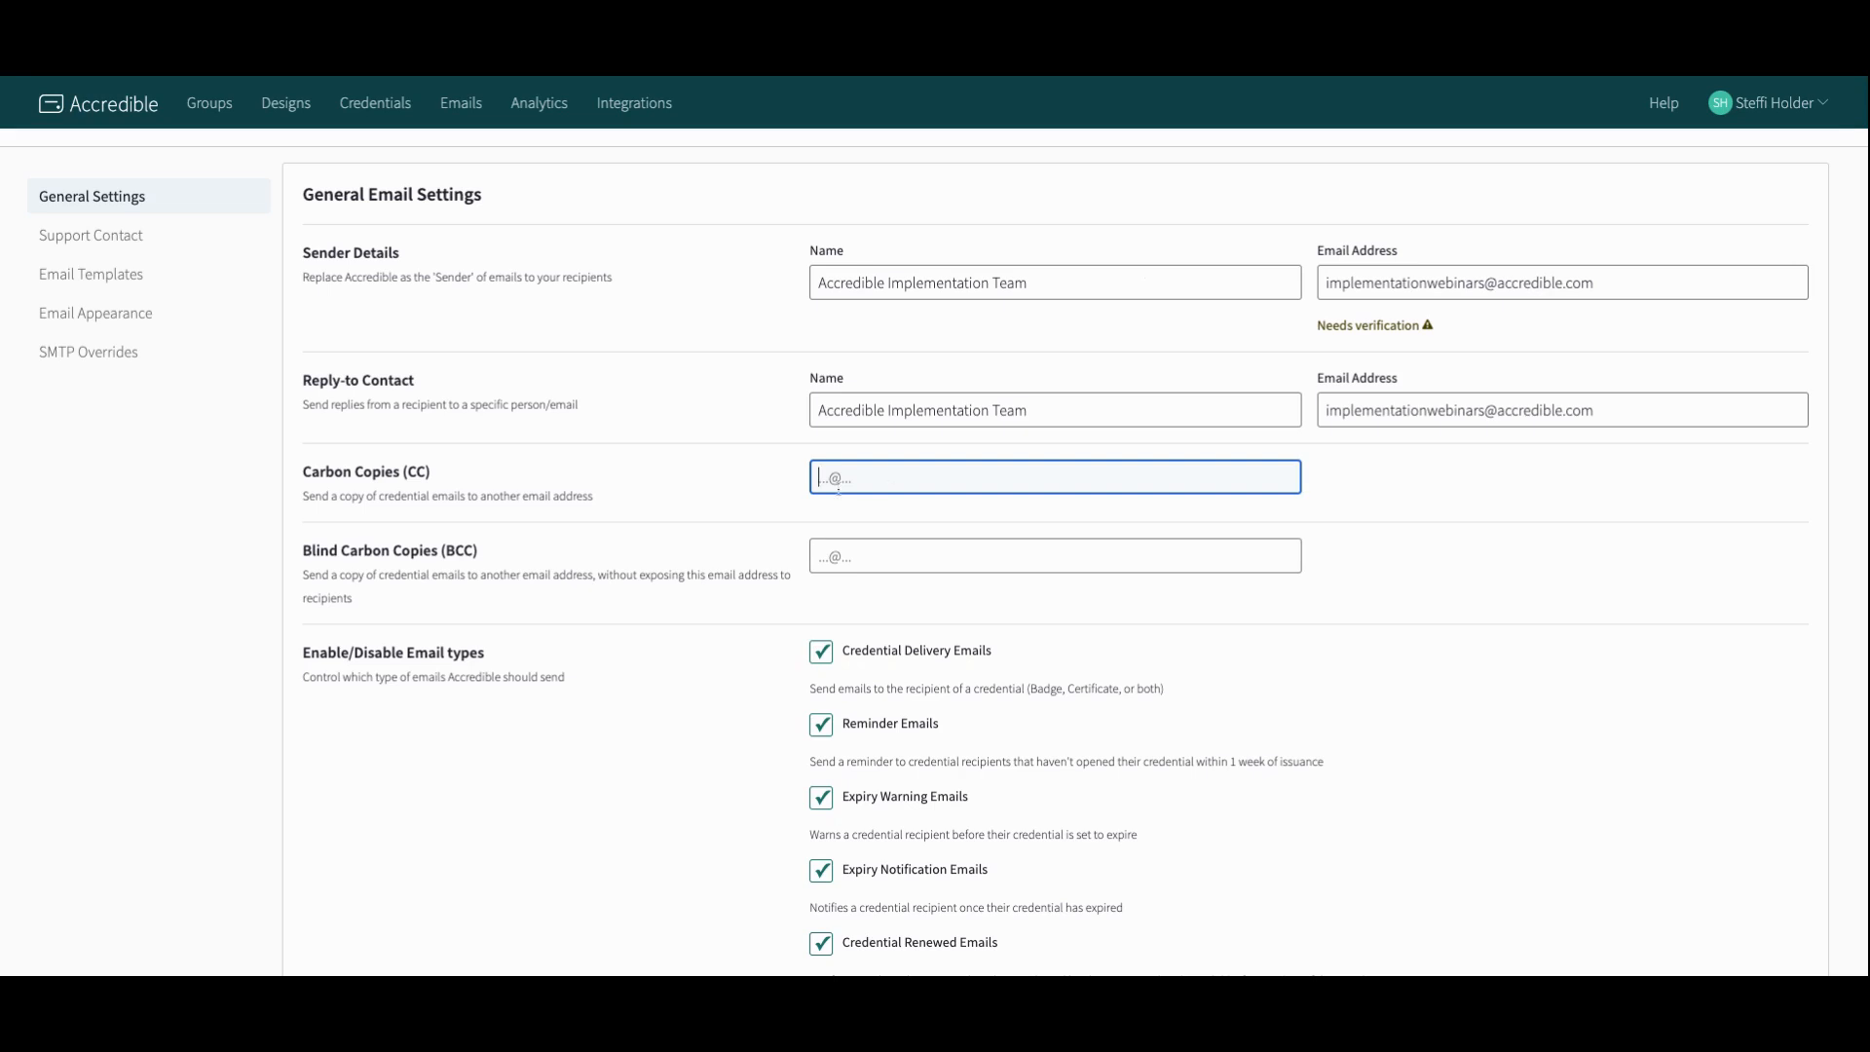
scroll(774, 513, down, 2)
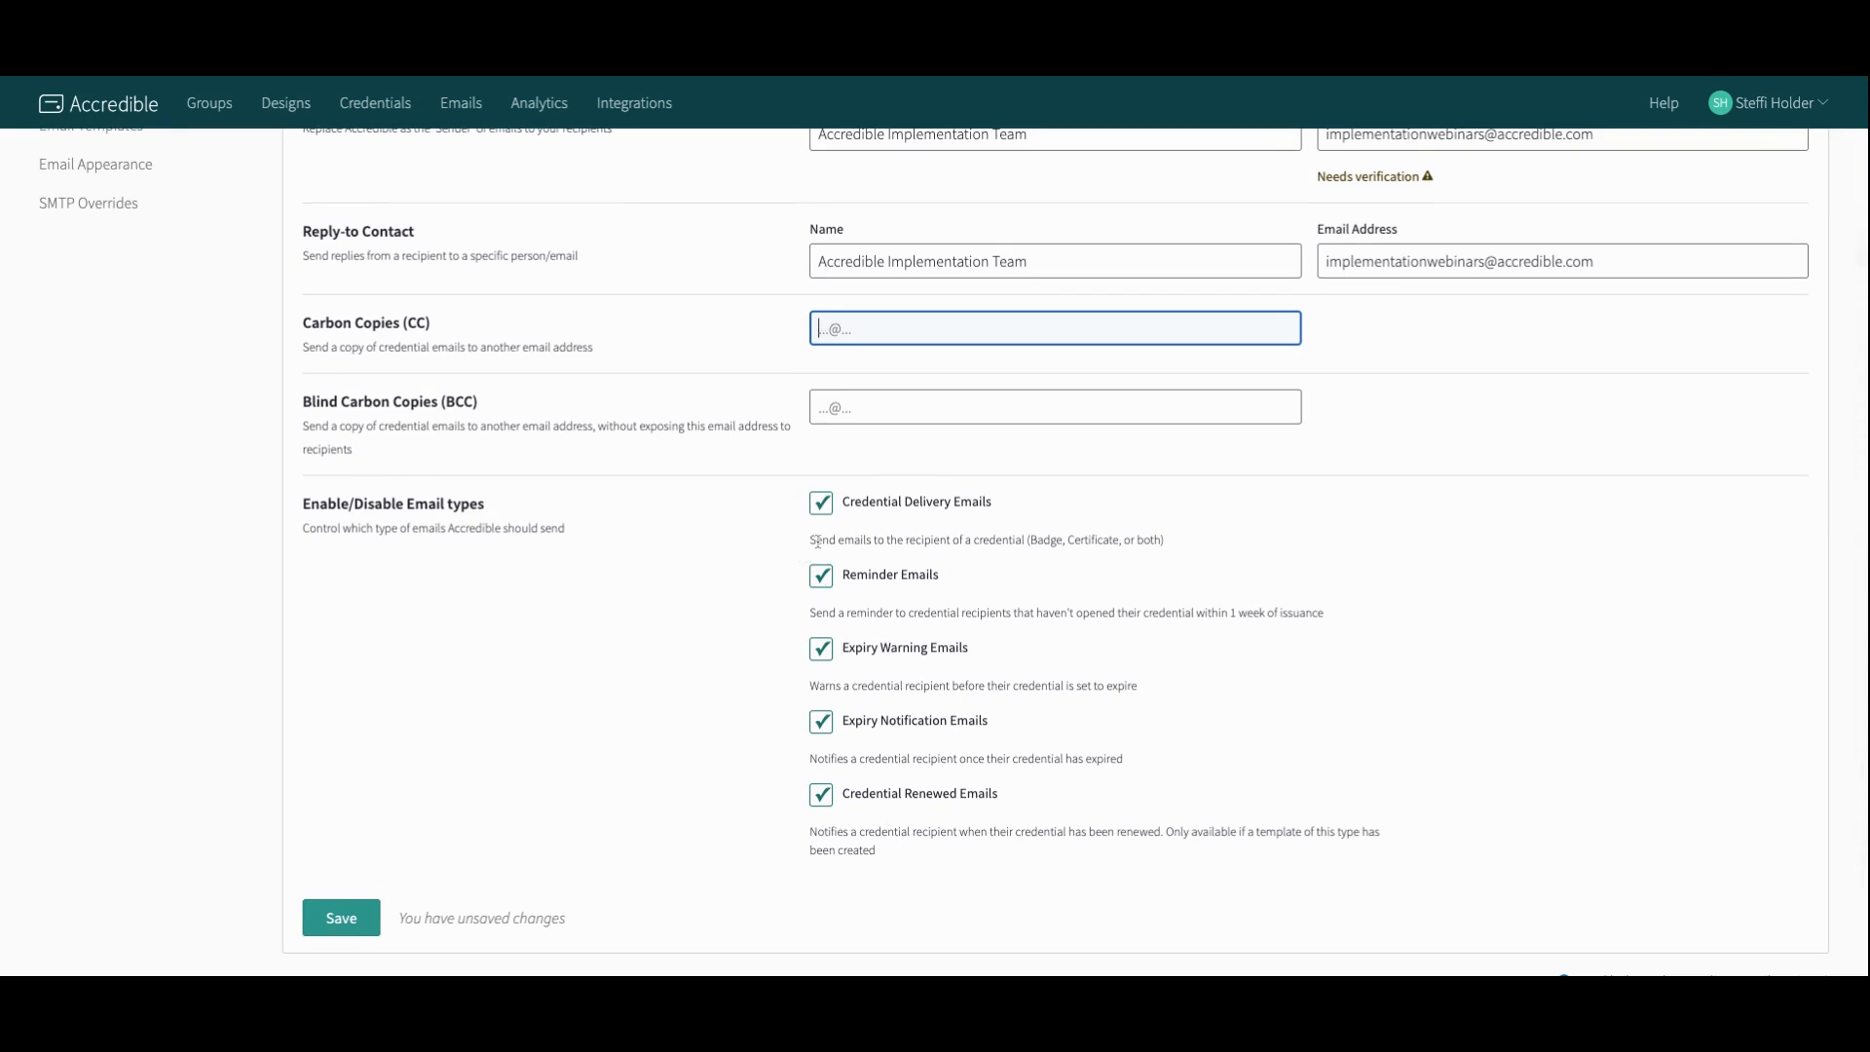
click(821, 504)
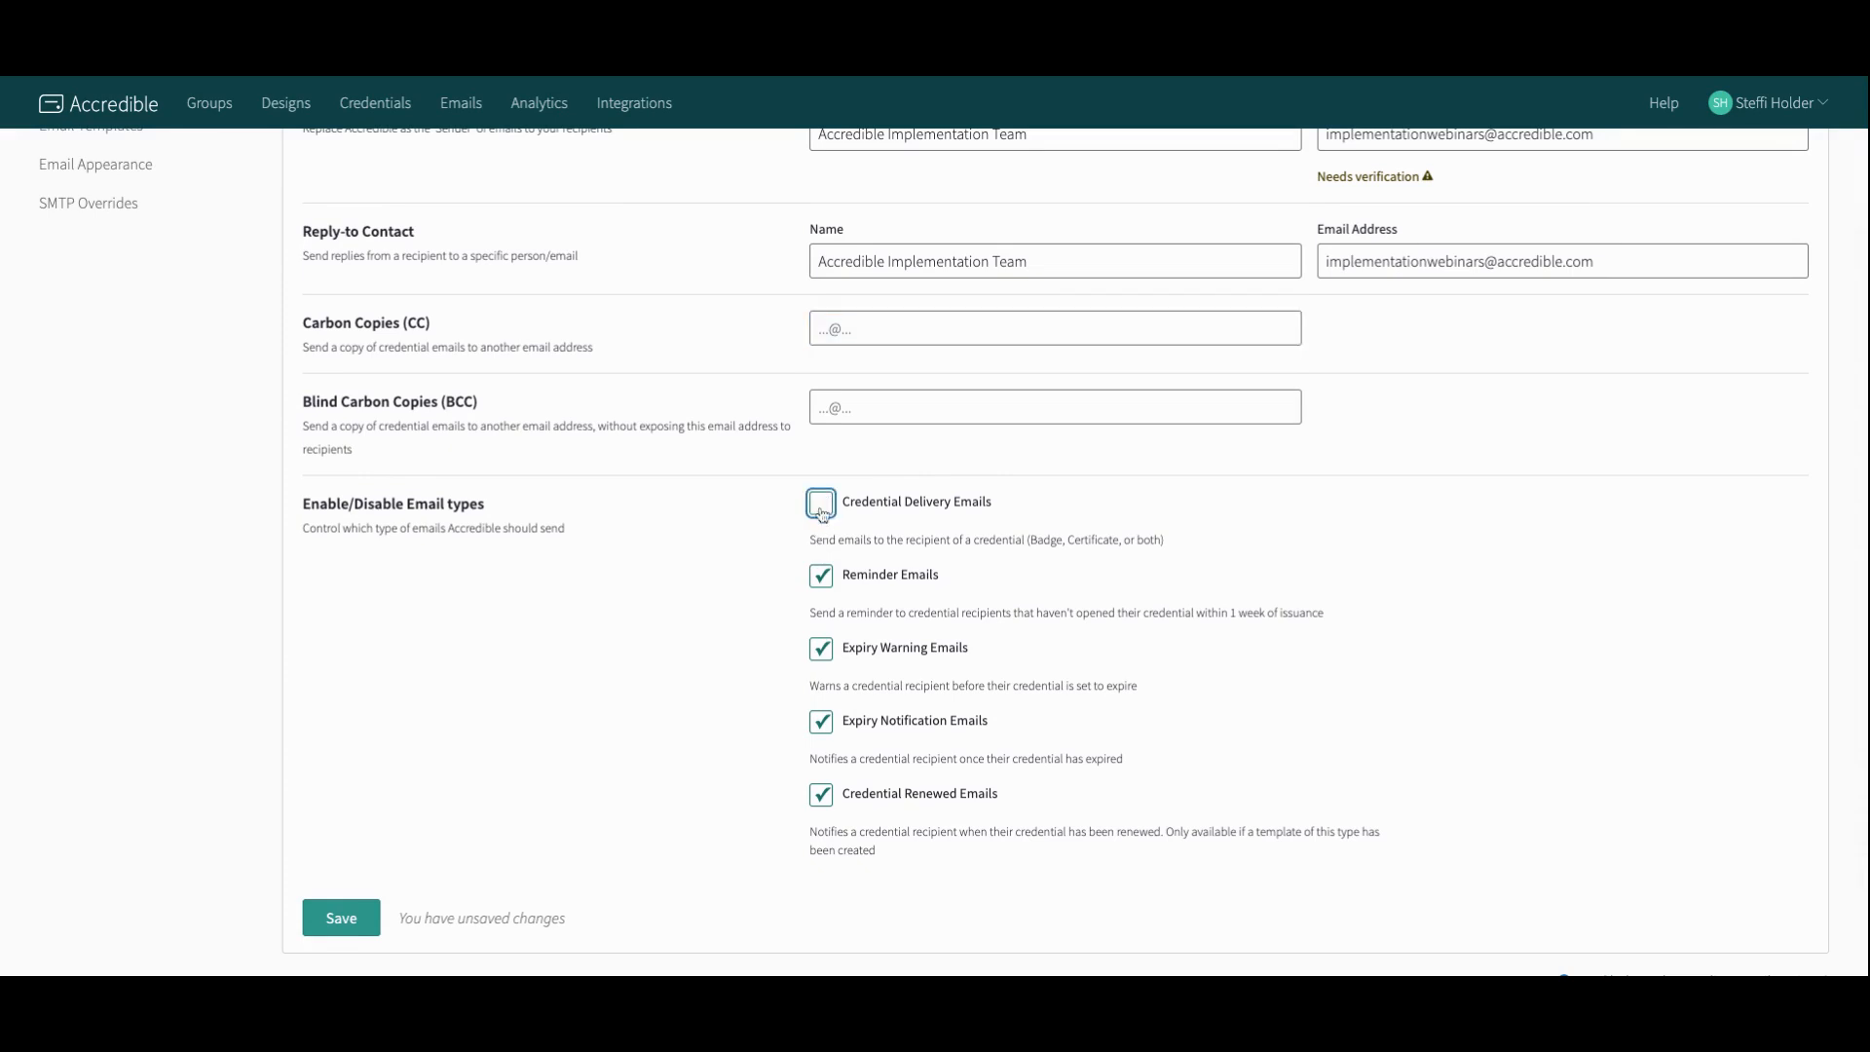
click(821, 505)
click(361, 921)
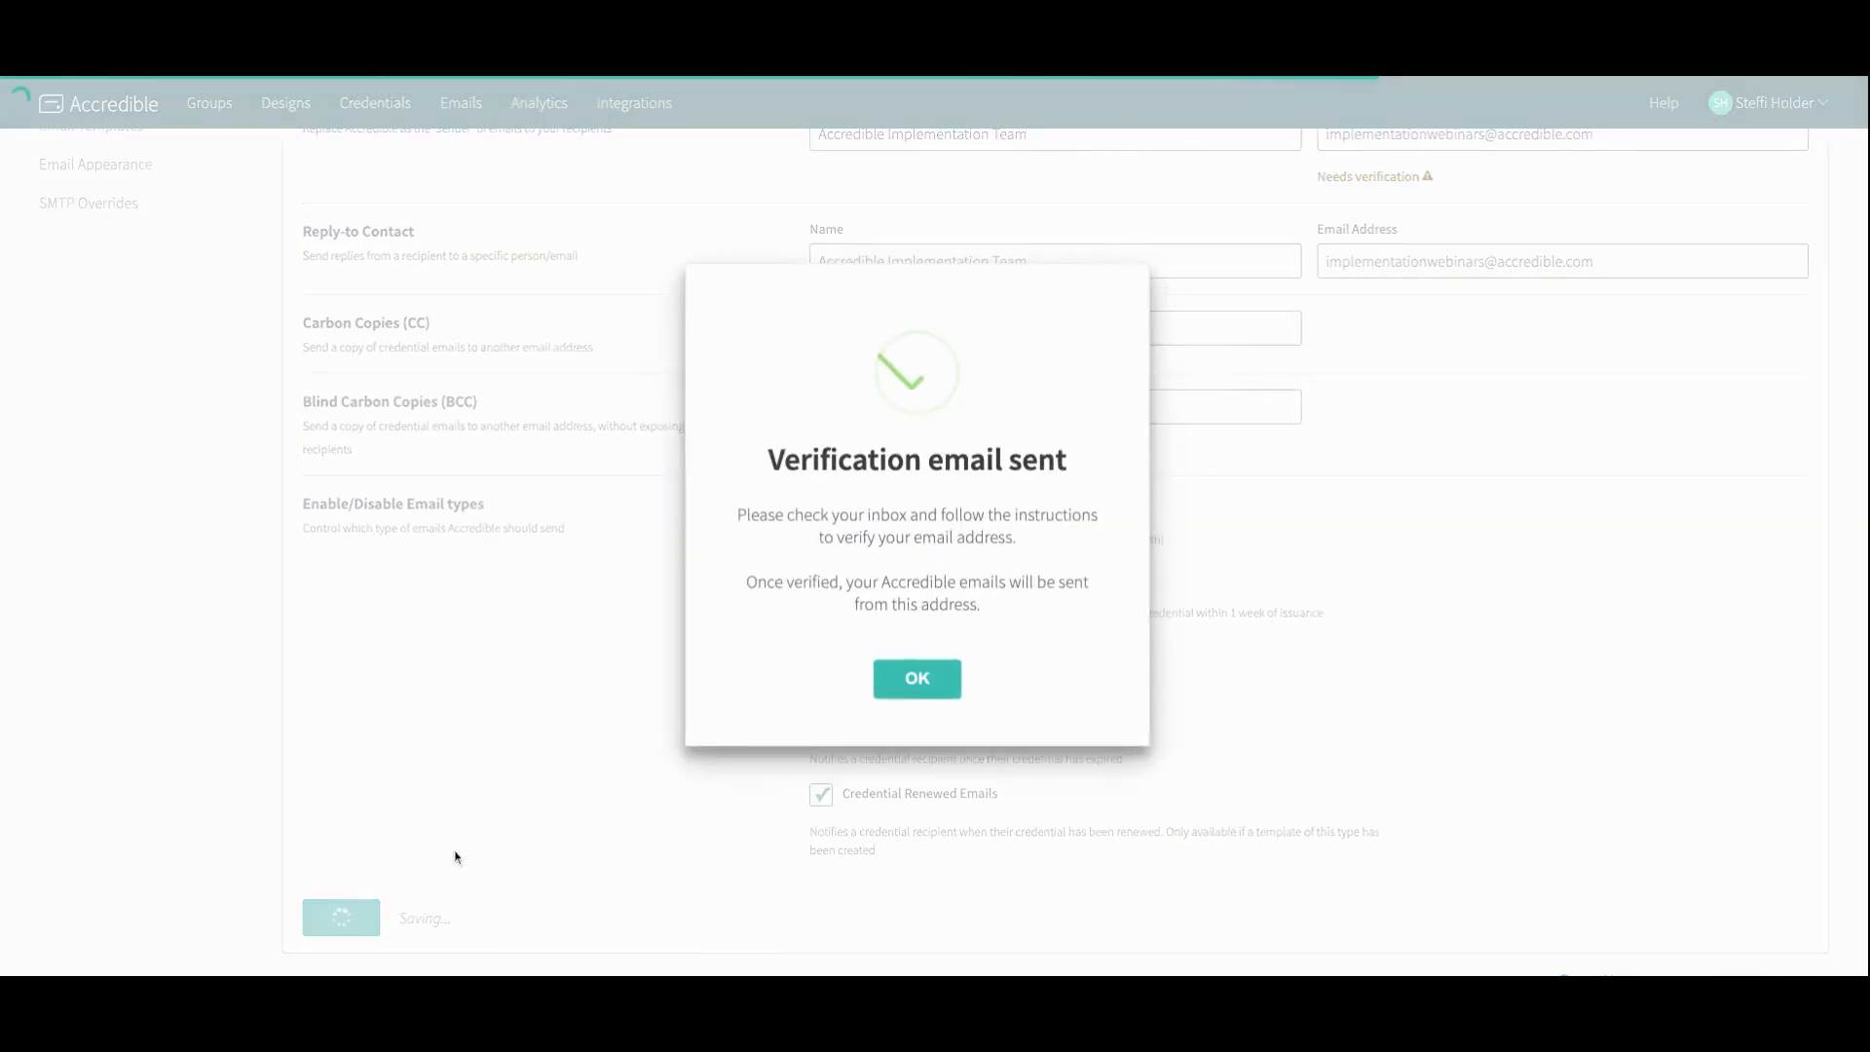
click(884, 671)
Step: Open the Support Contact settings and switch on Use a Support Contact
scroll(564, 776, up, 2)
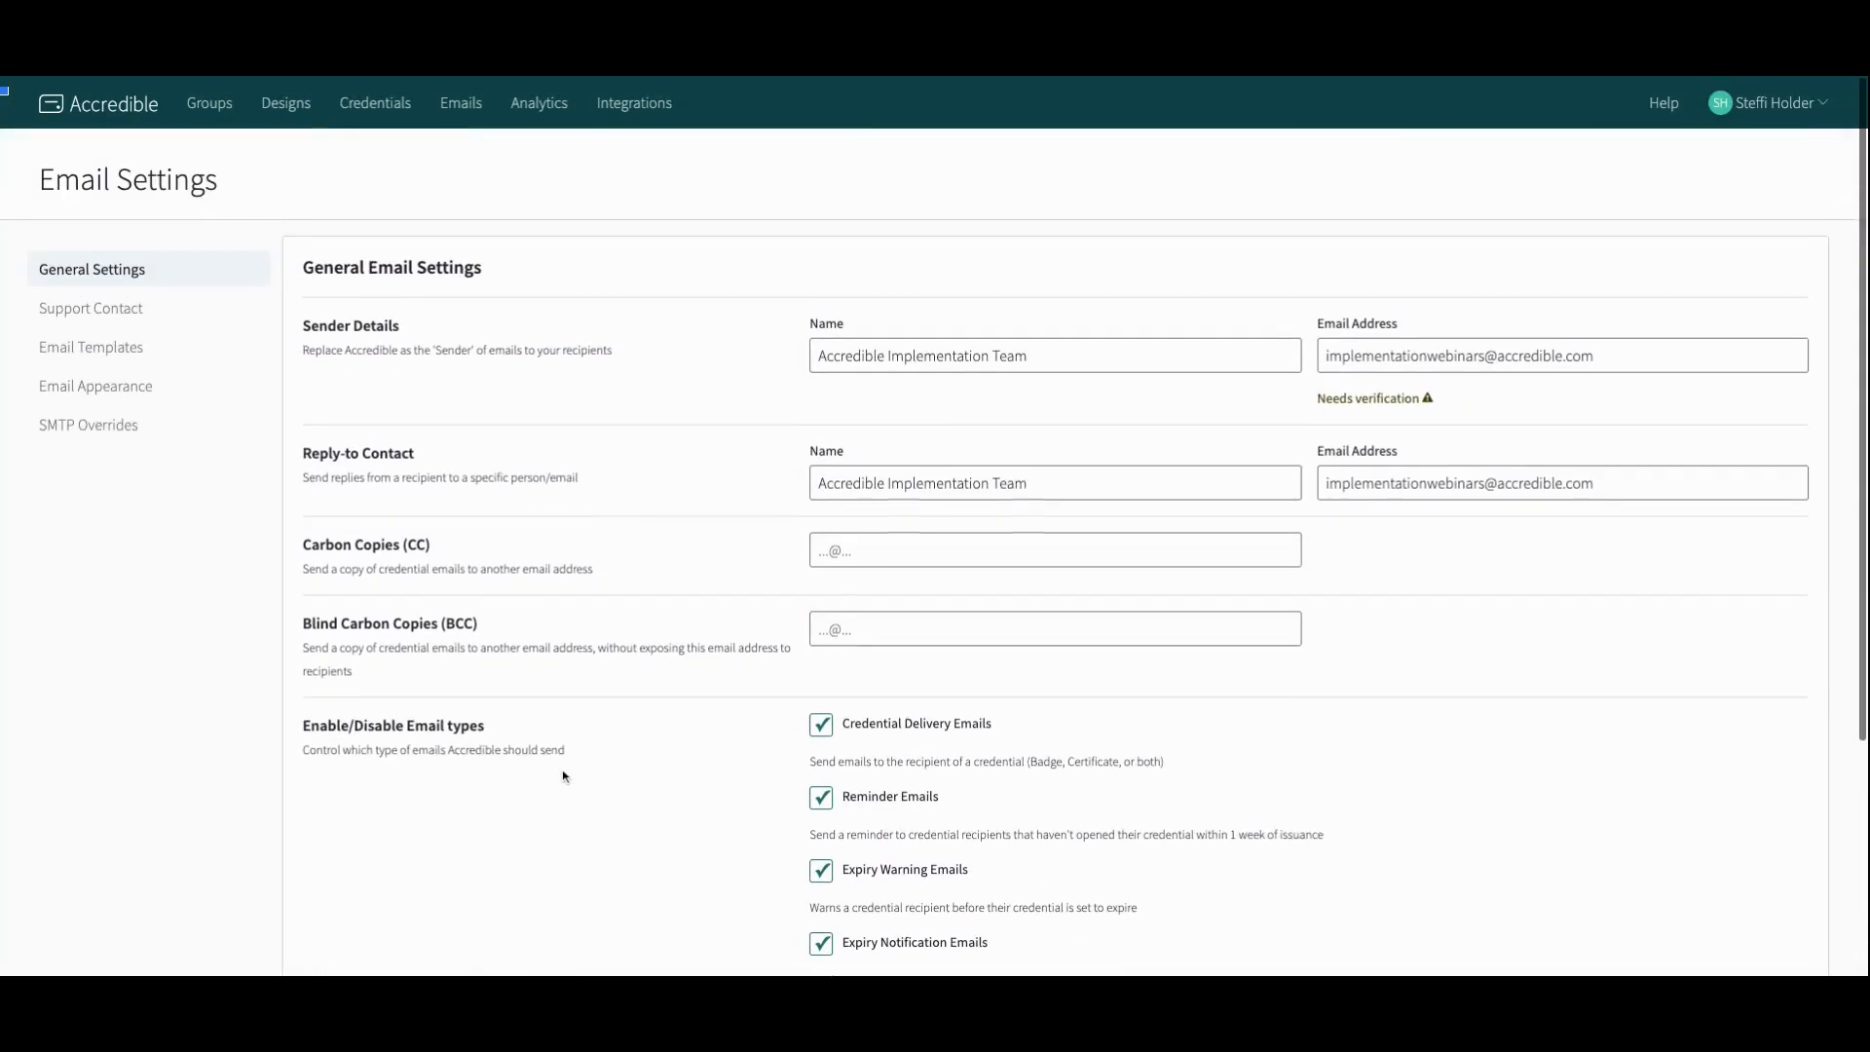
click(144, 302)
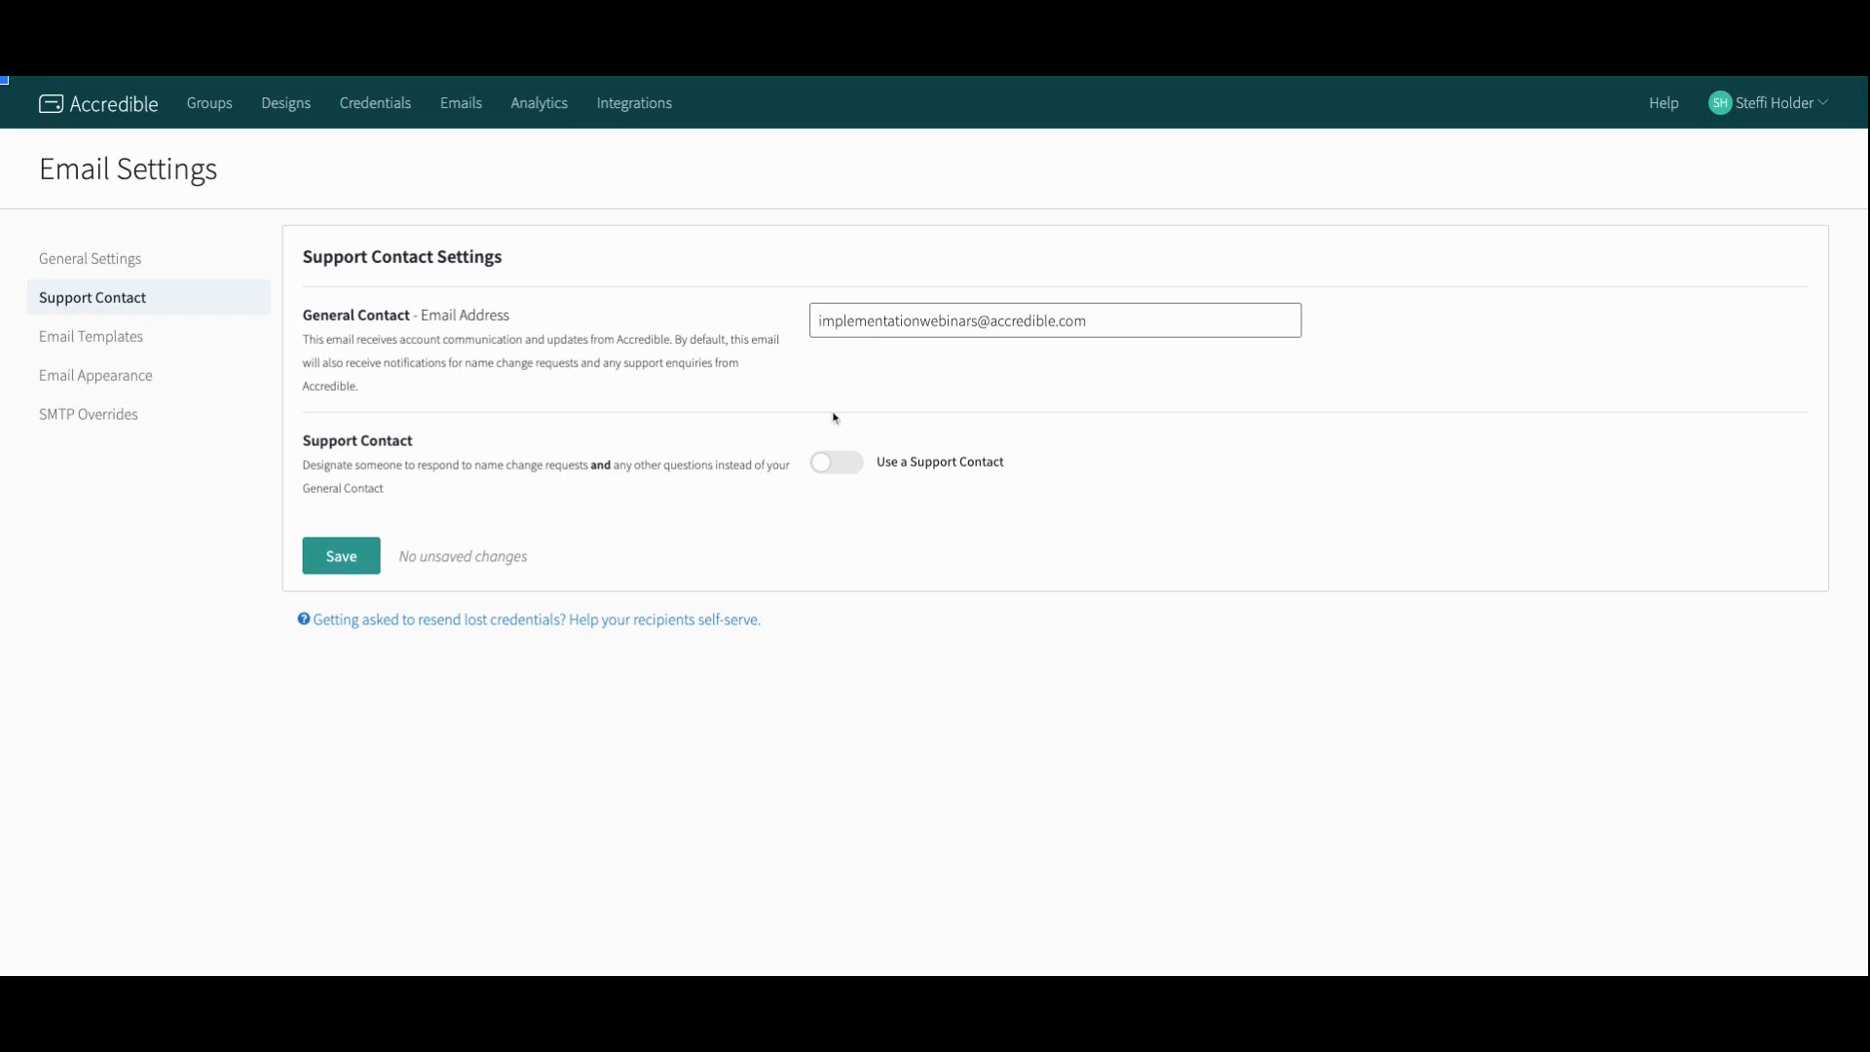
click(840, 467)
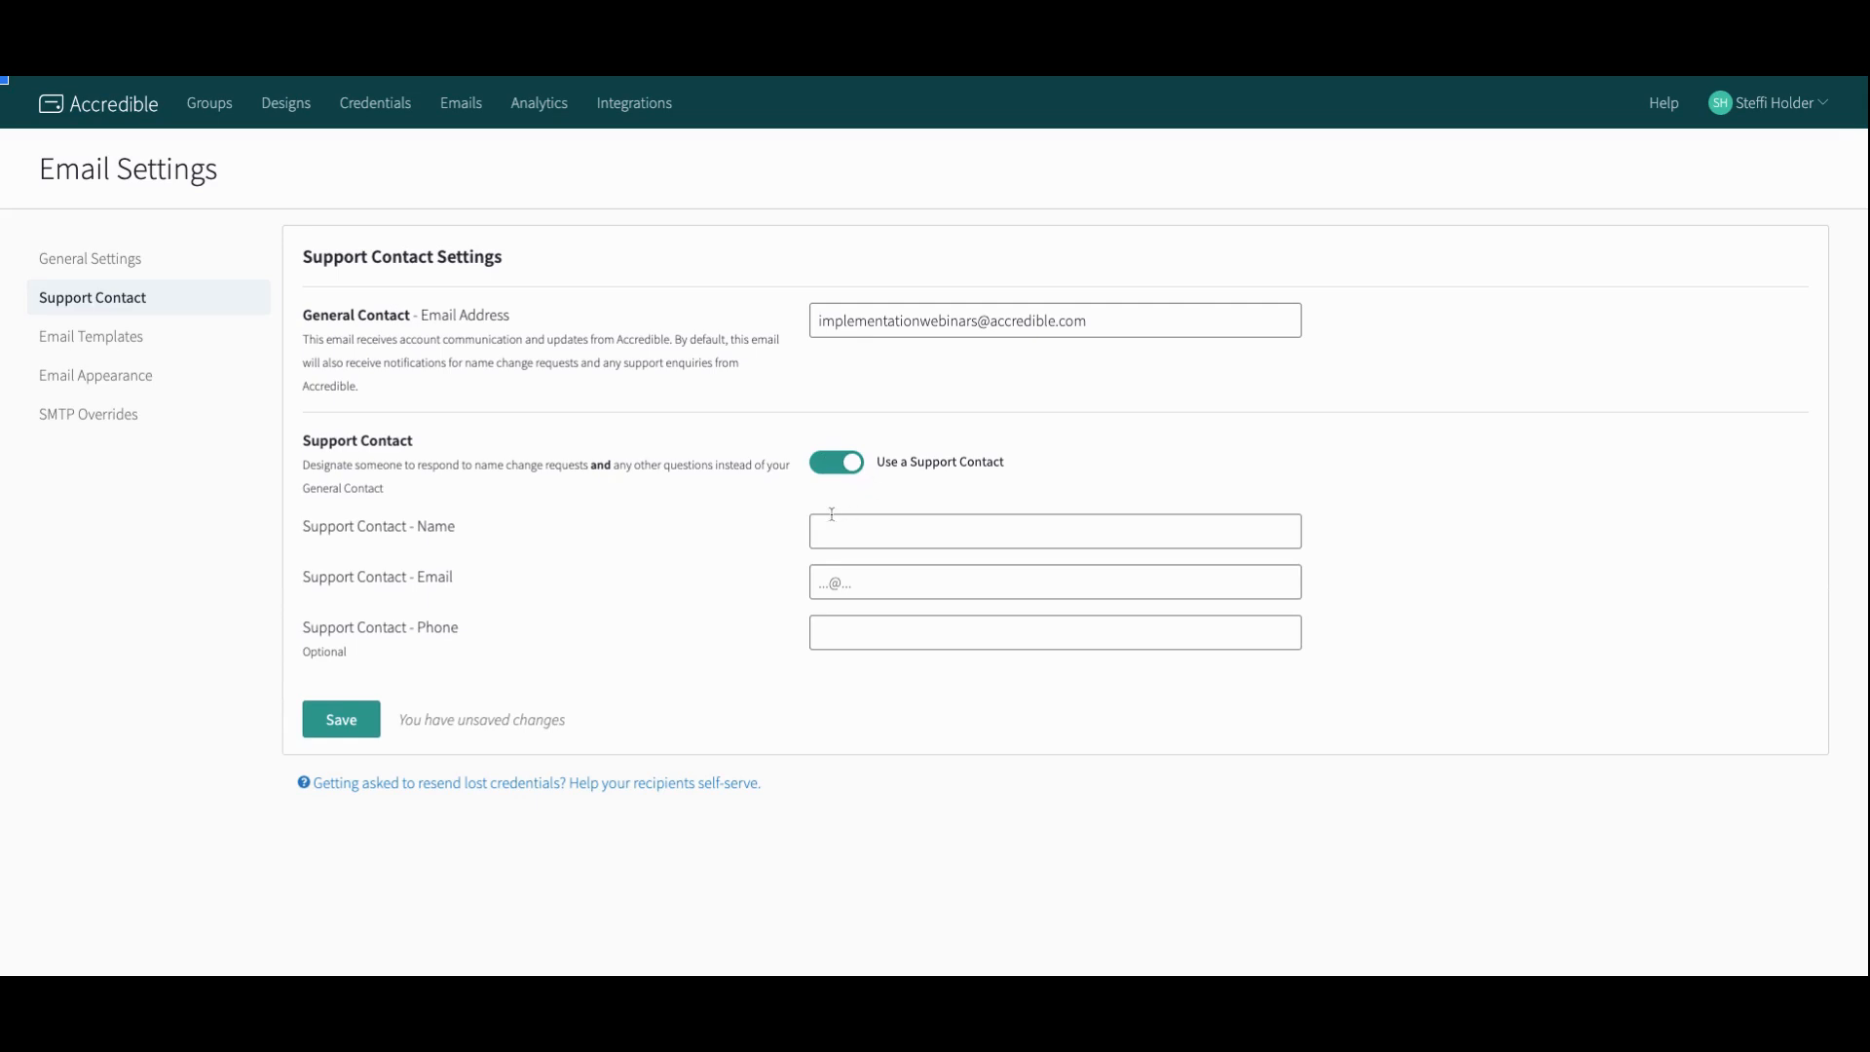
Step: Open the Recipient - Badge Delivery email template and activate its content editor
click(171, 343)
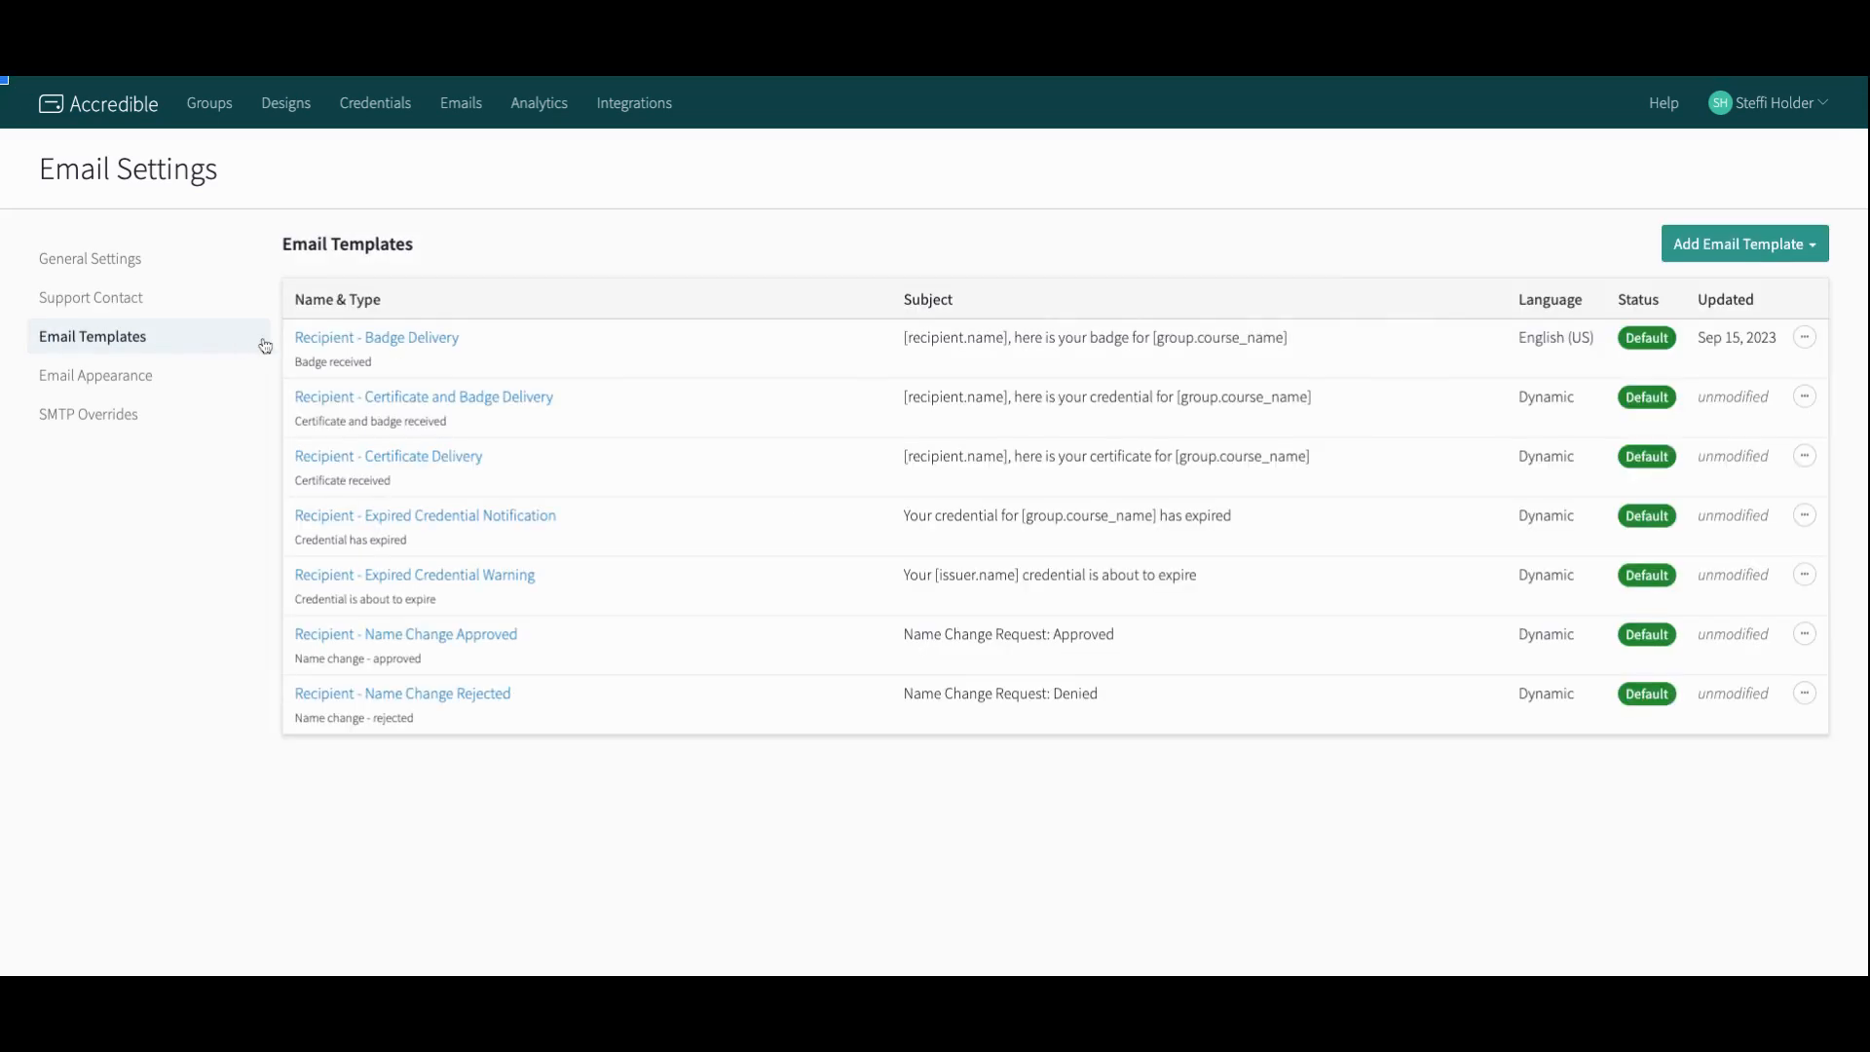
click(444, 340)
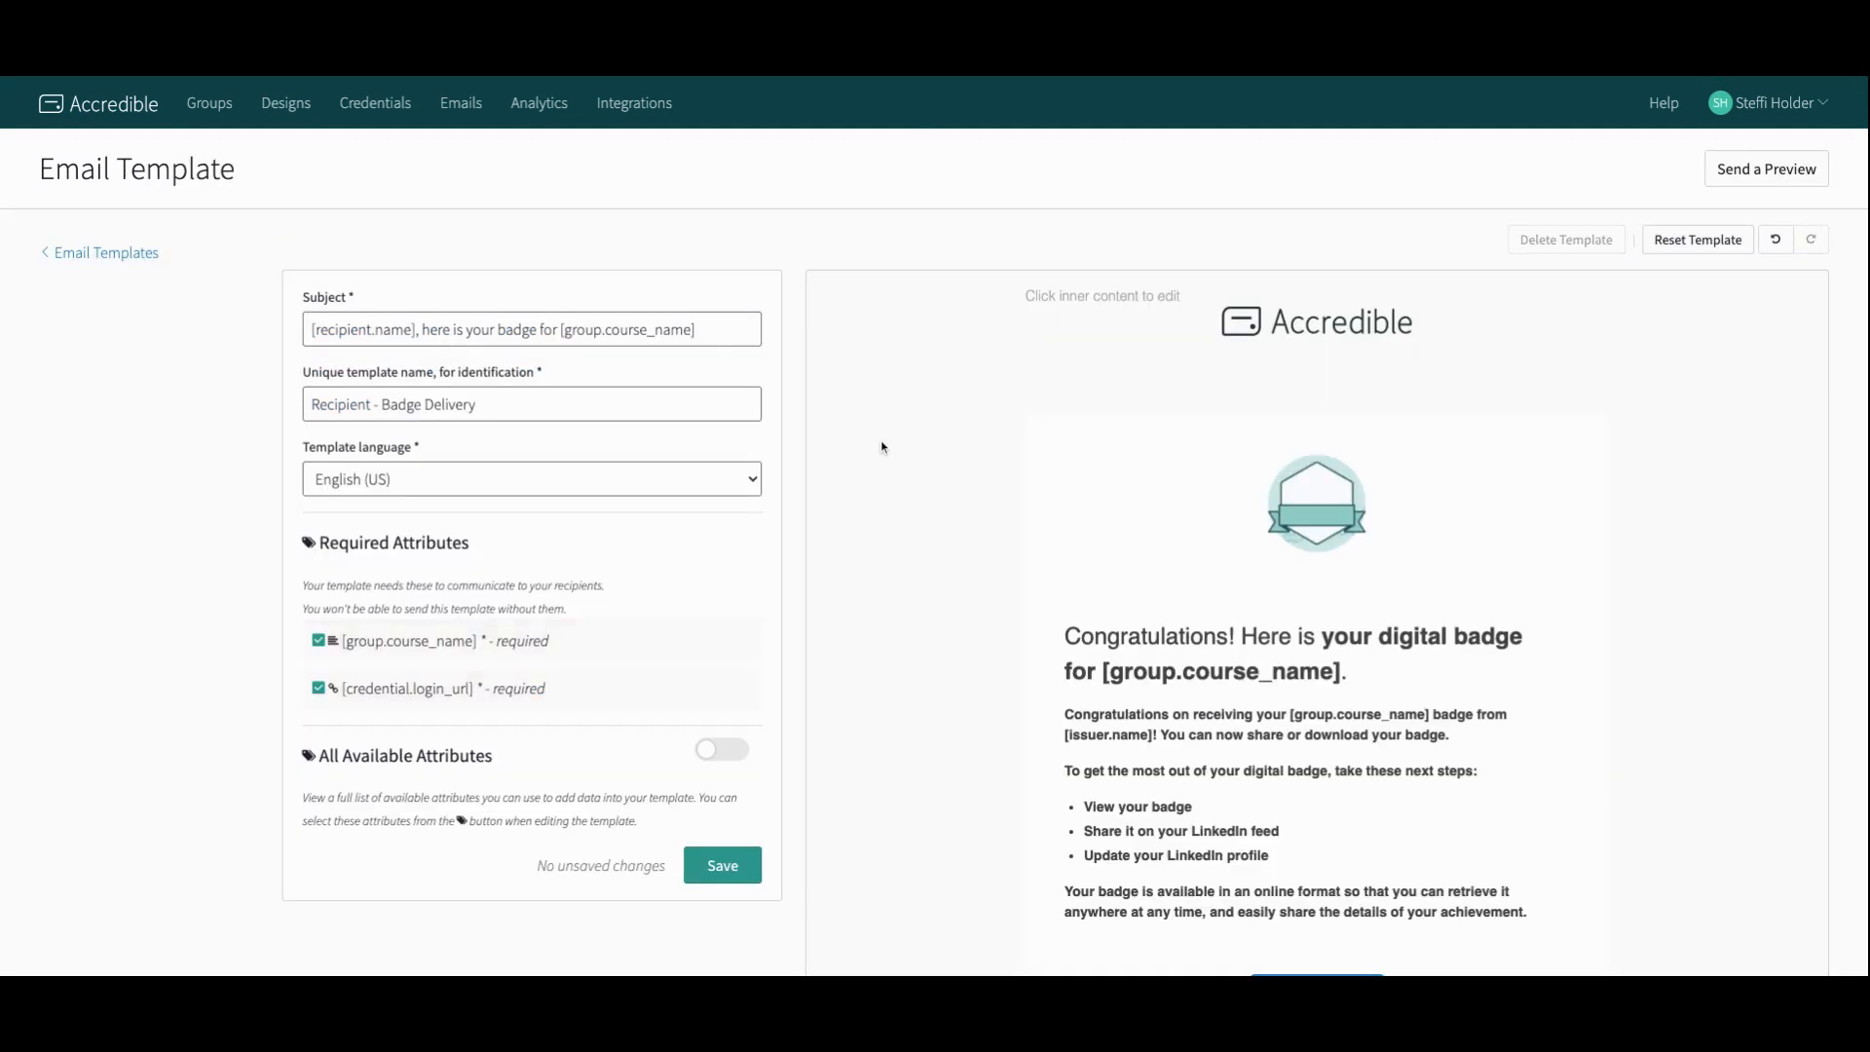
scroll(1093, 557, down, 1)
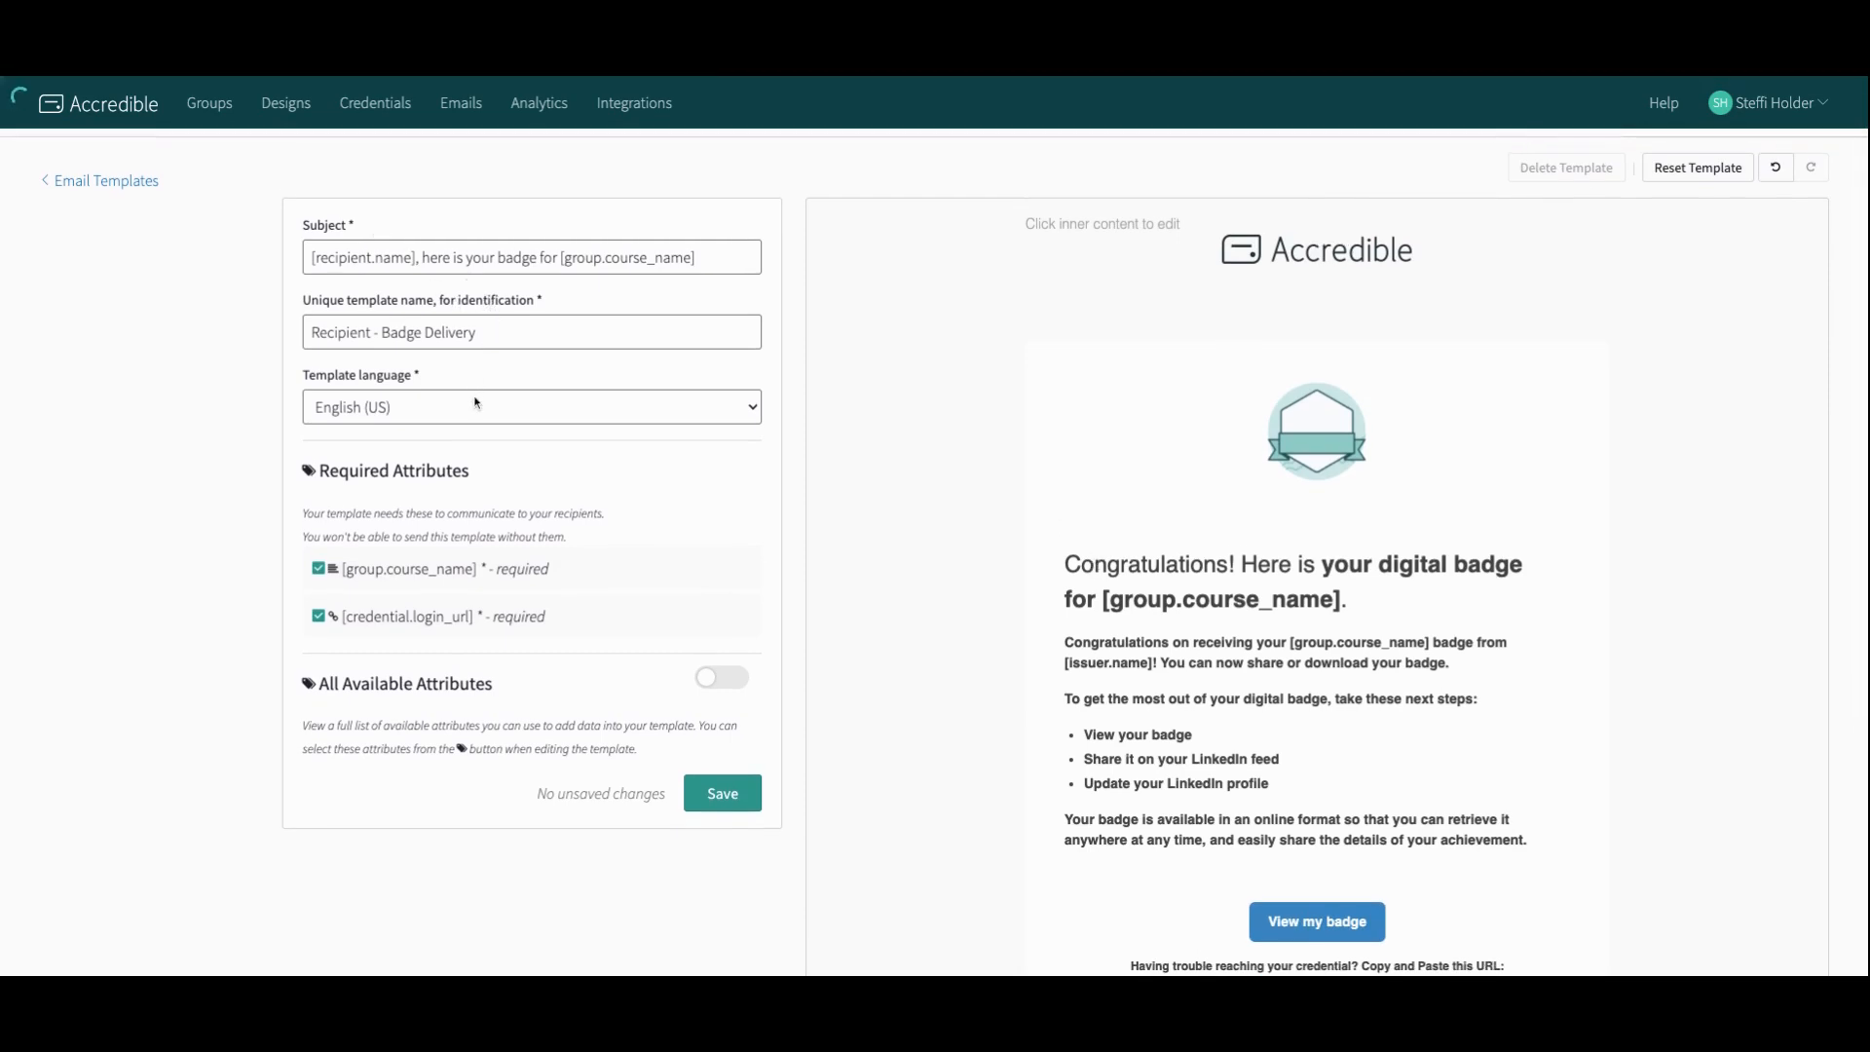
click(1346, 648)
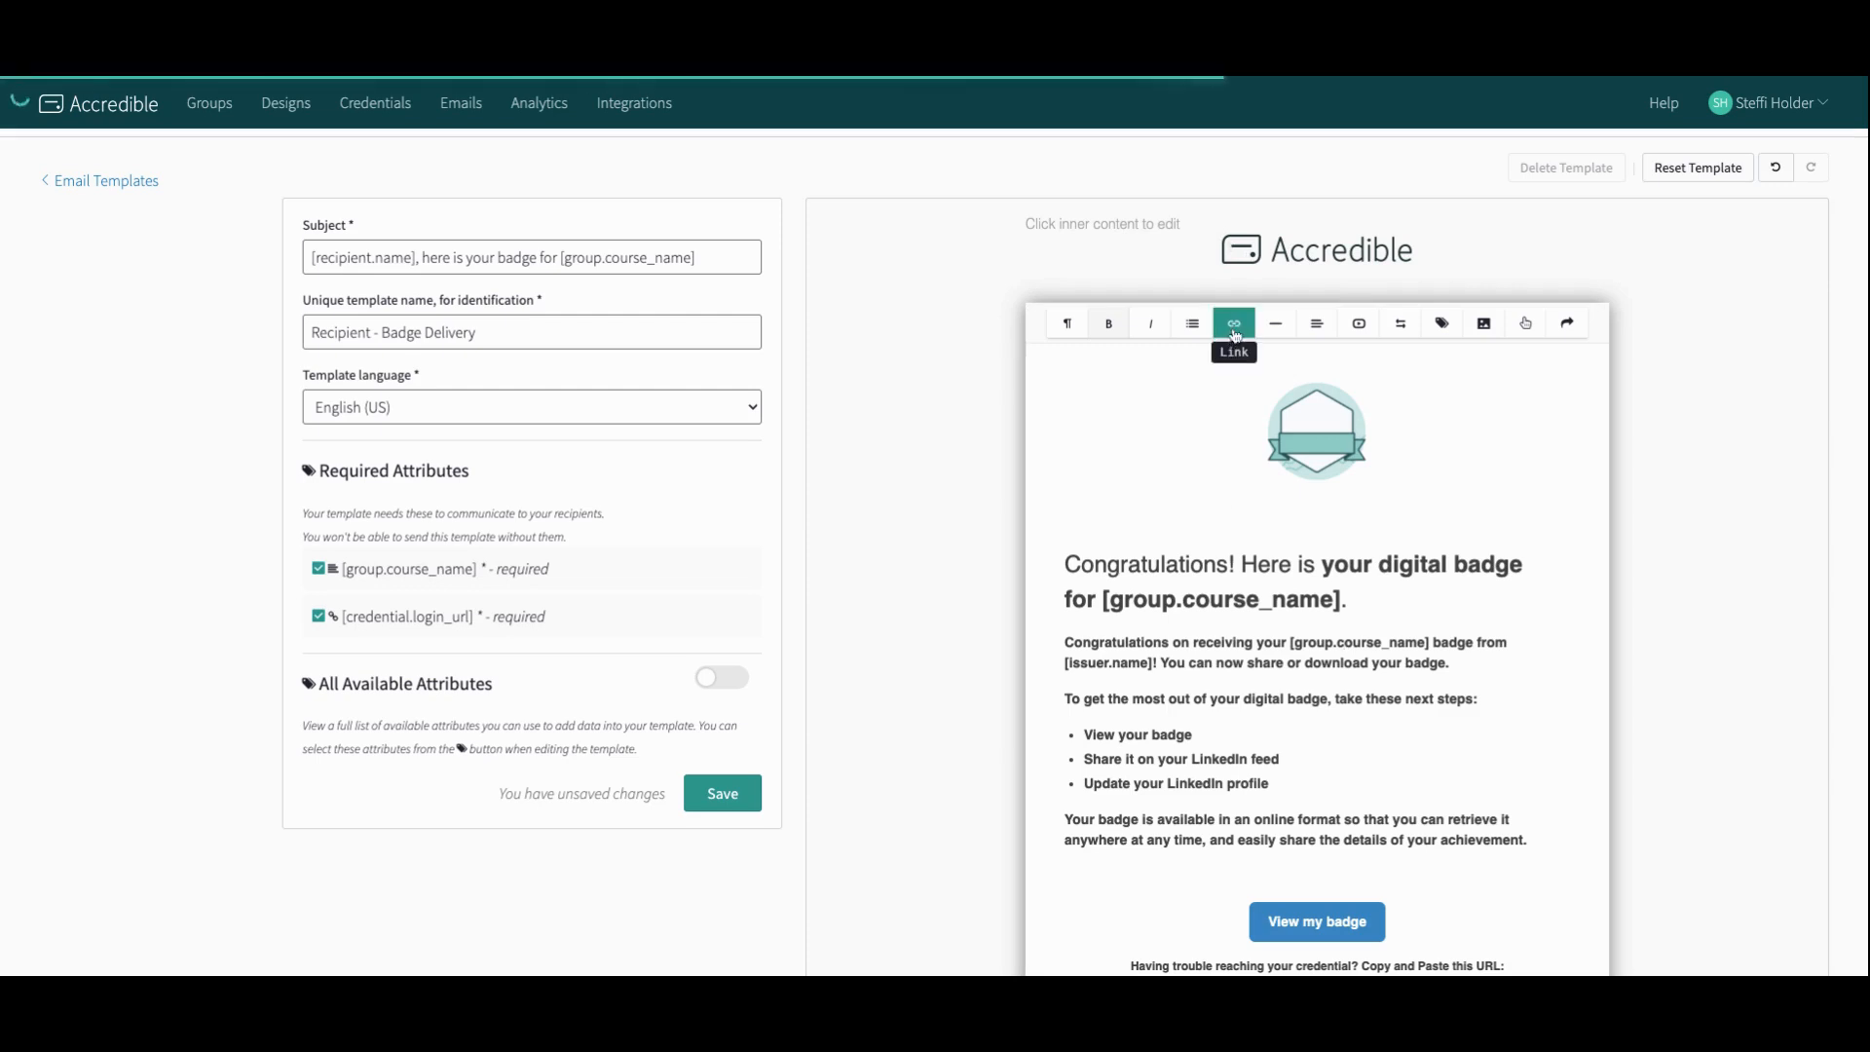
scroll(855, 413, up, 1)
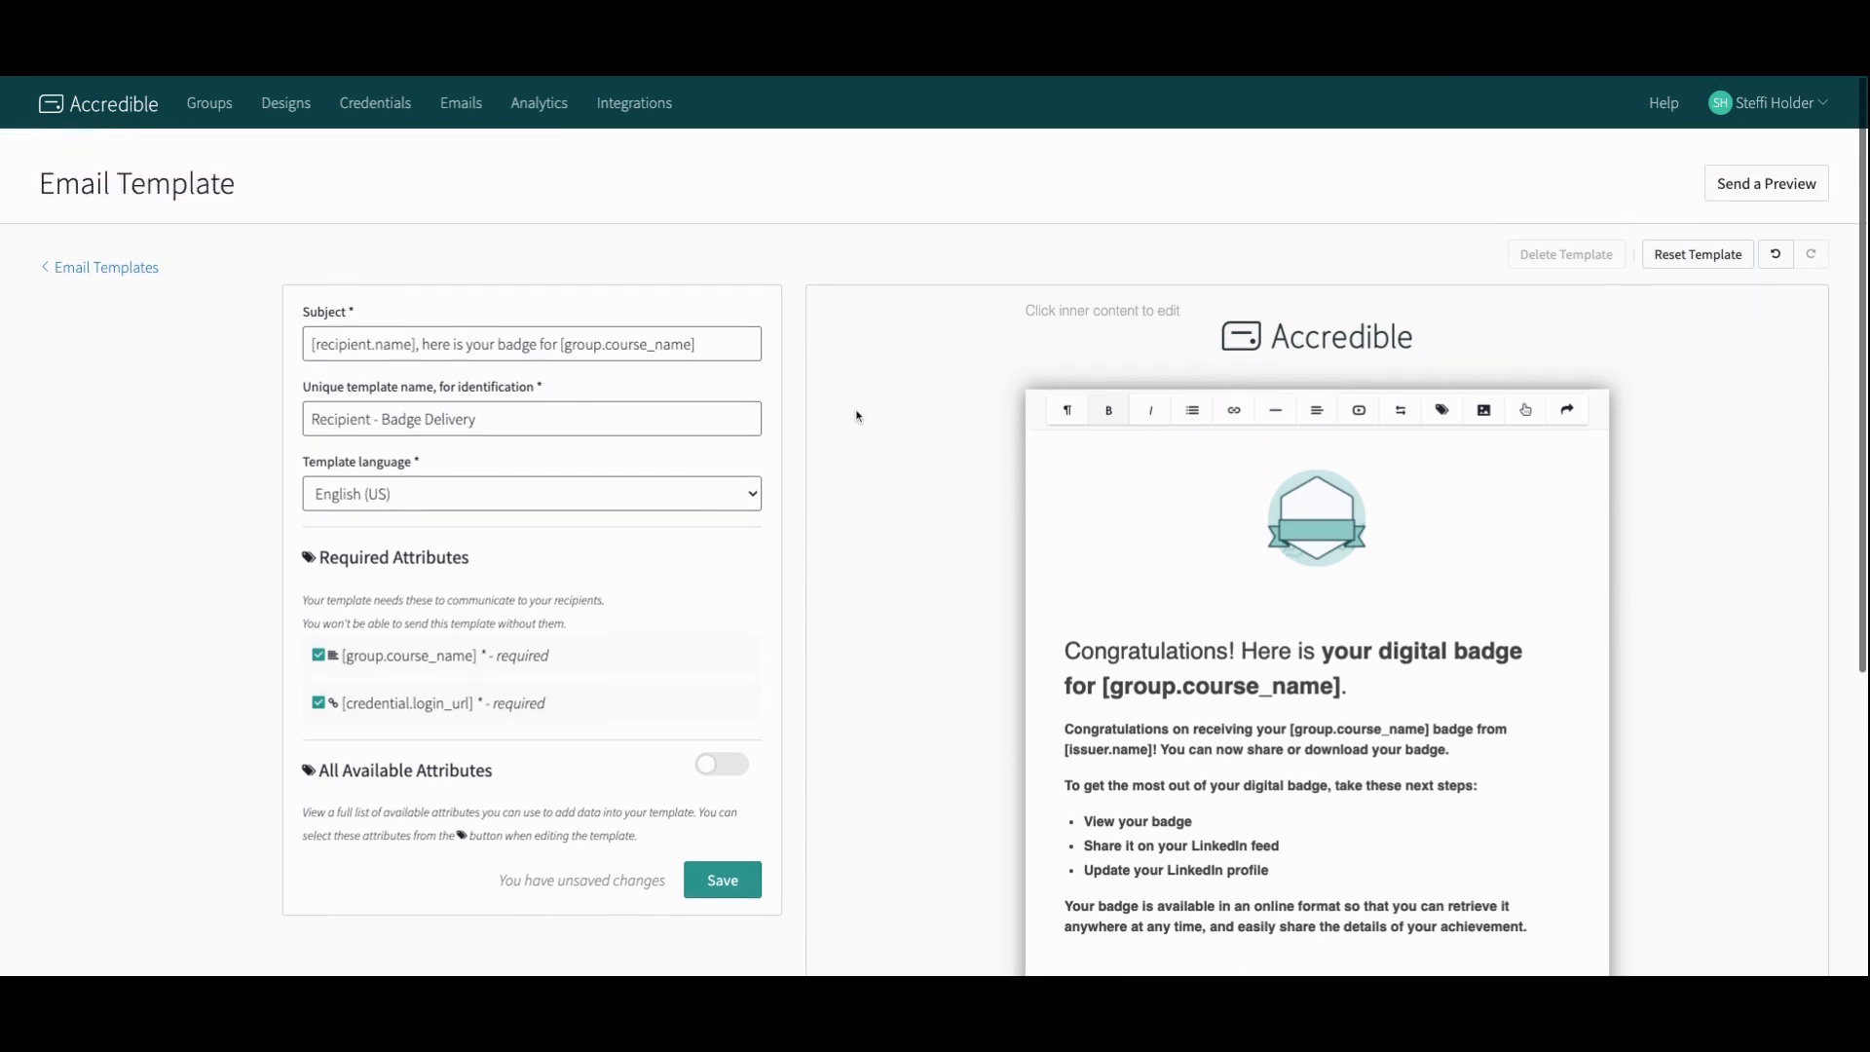
Step: Open the Email Appearance settings and select the header logo block in the email preview
click(76, 257)
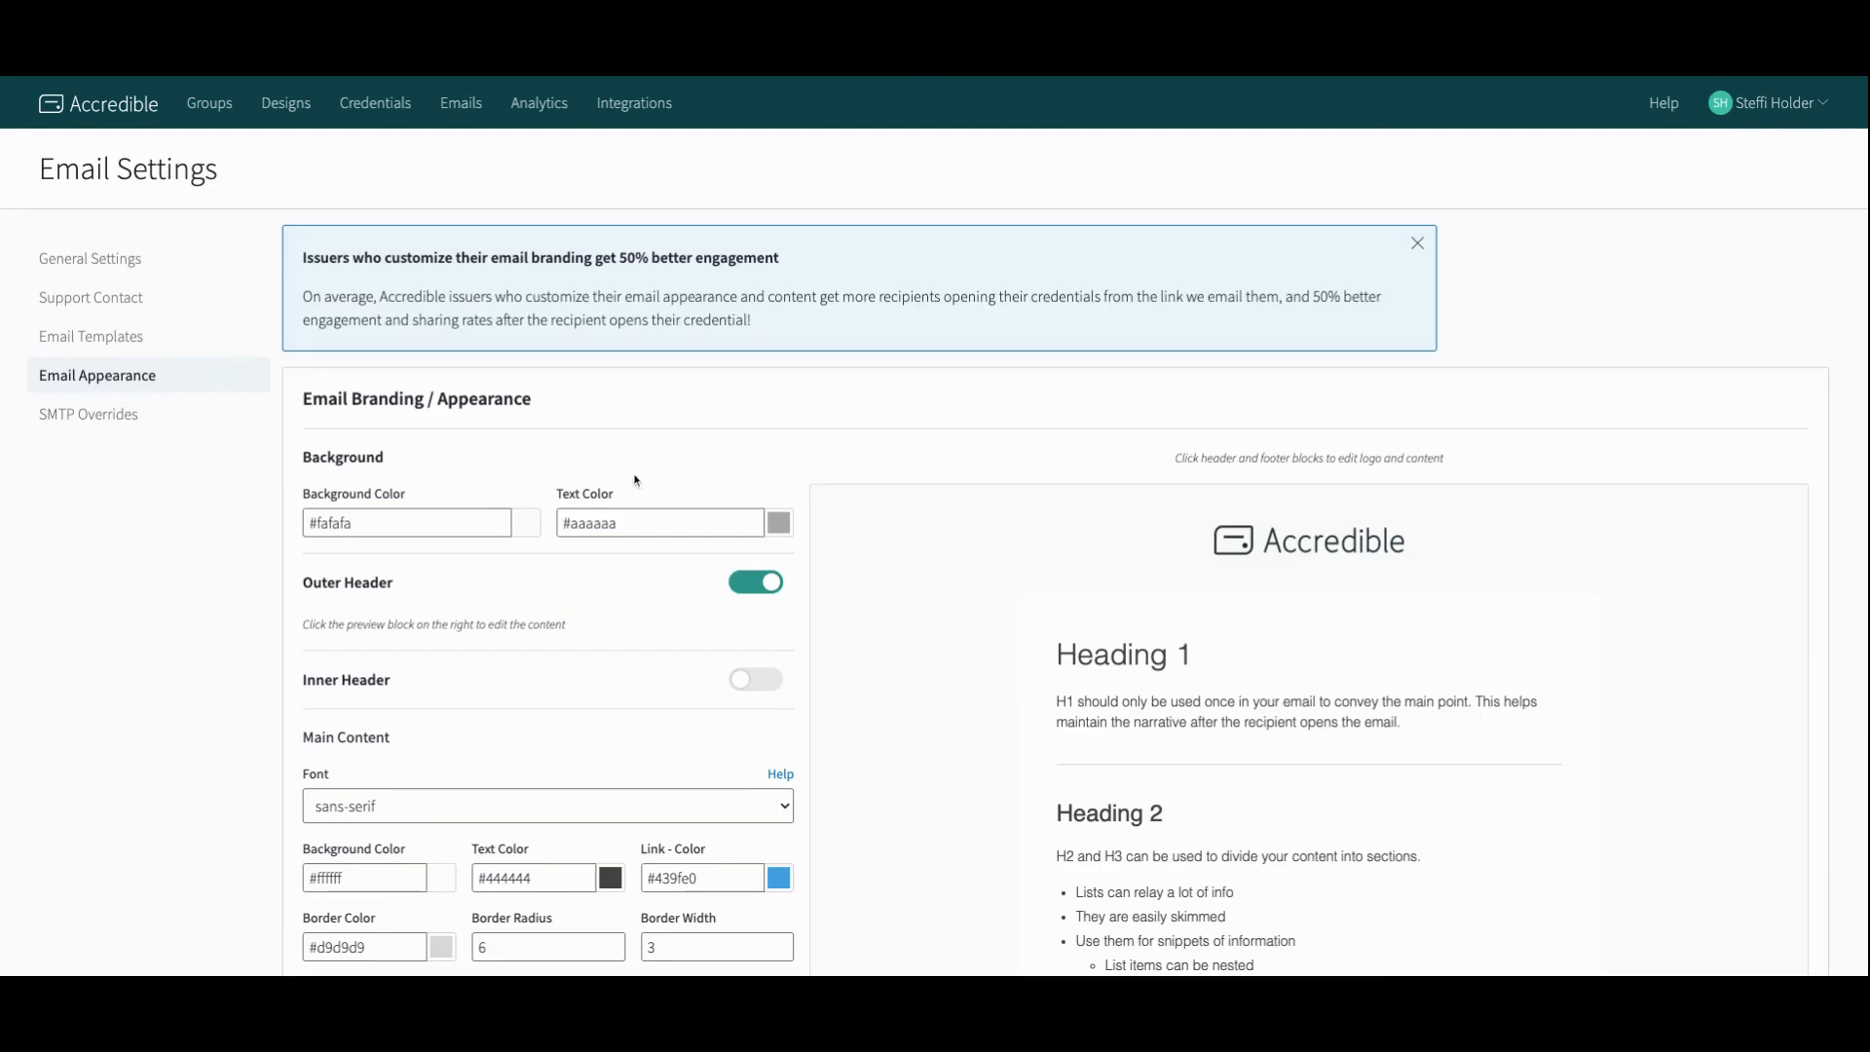
scroll(652, 506, down, 2)
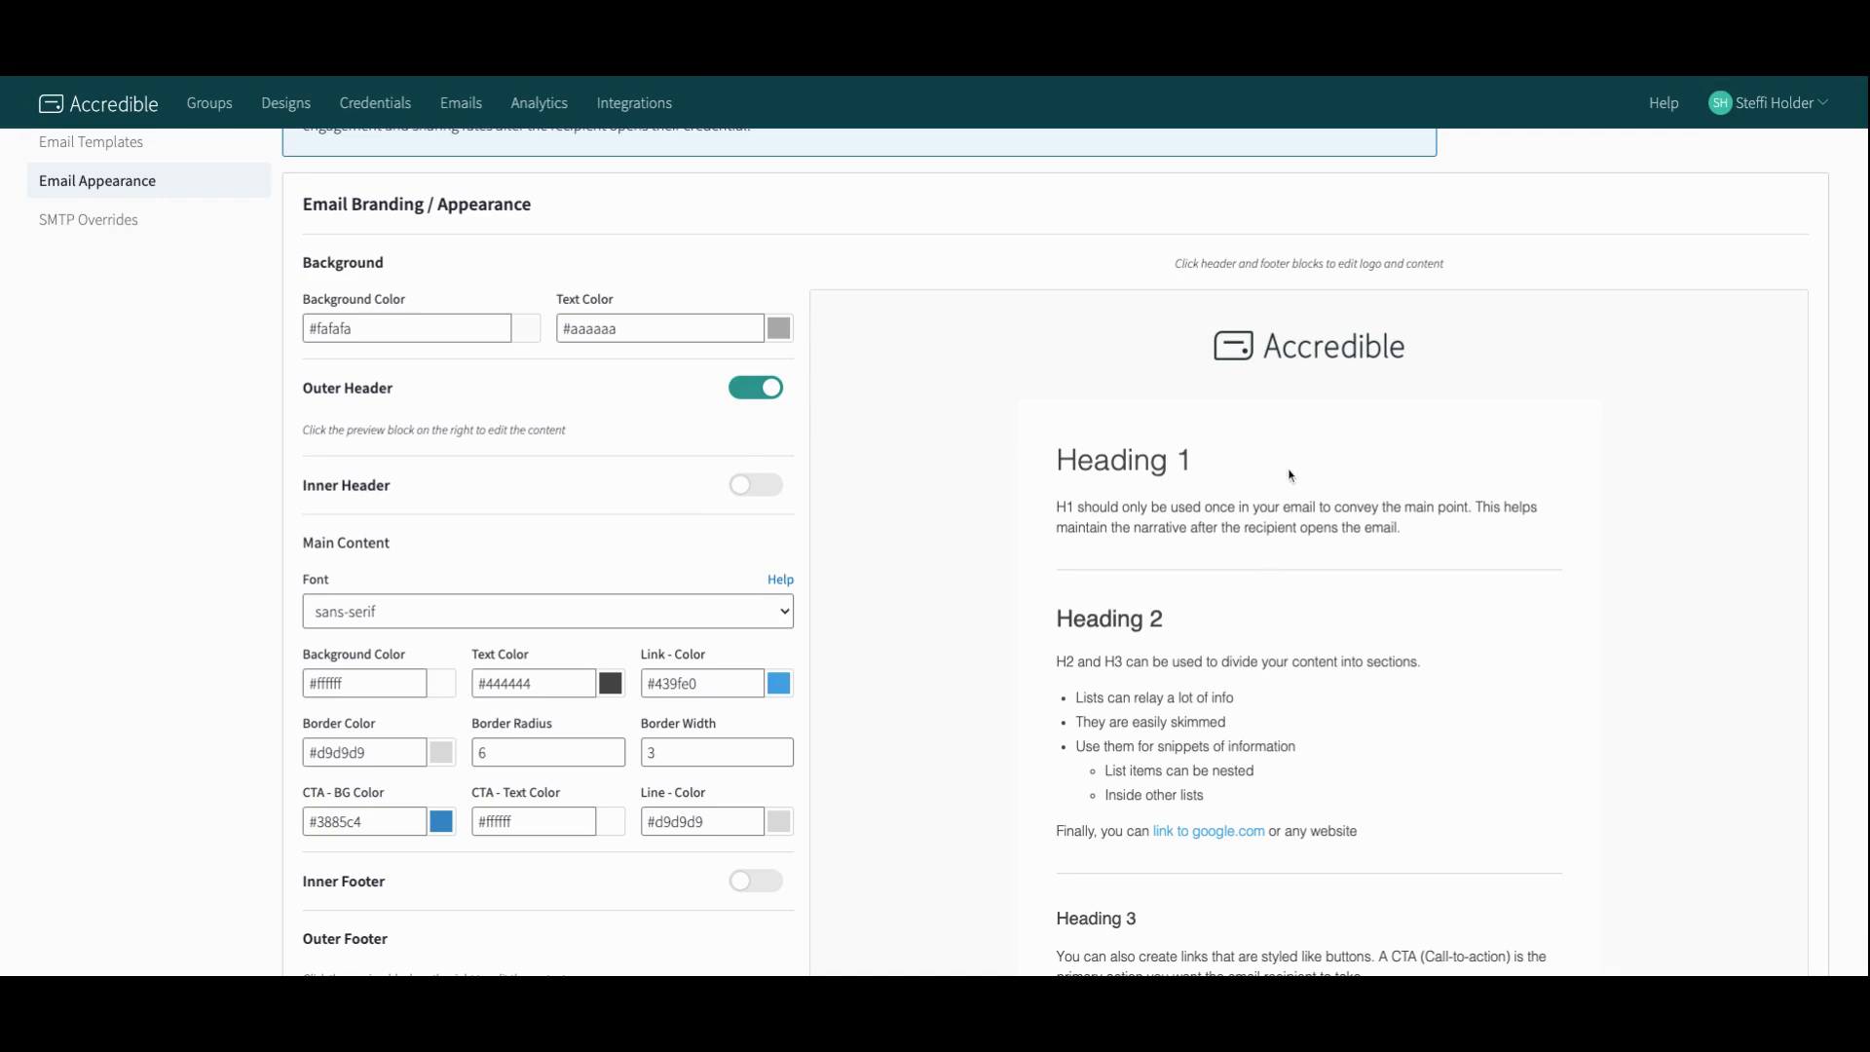
click(1299, 357)
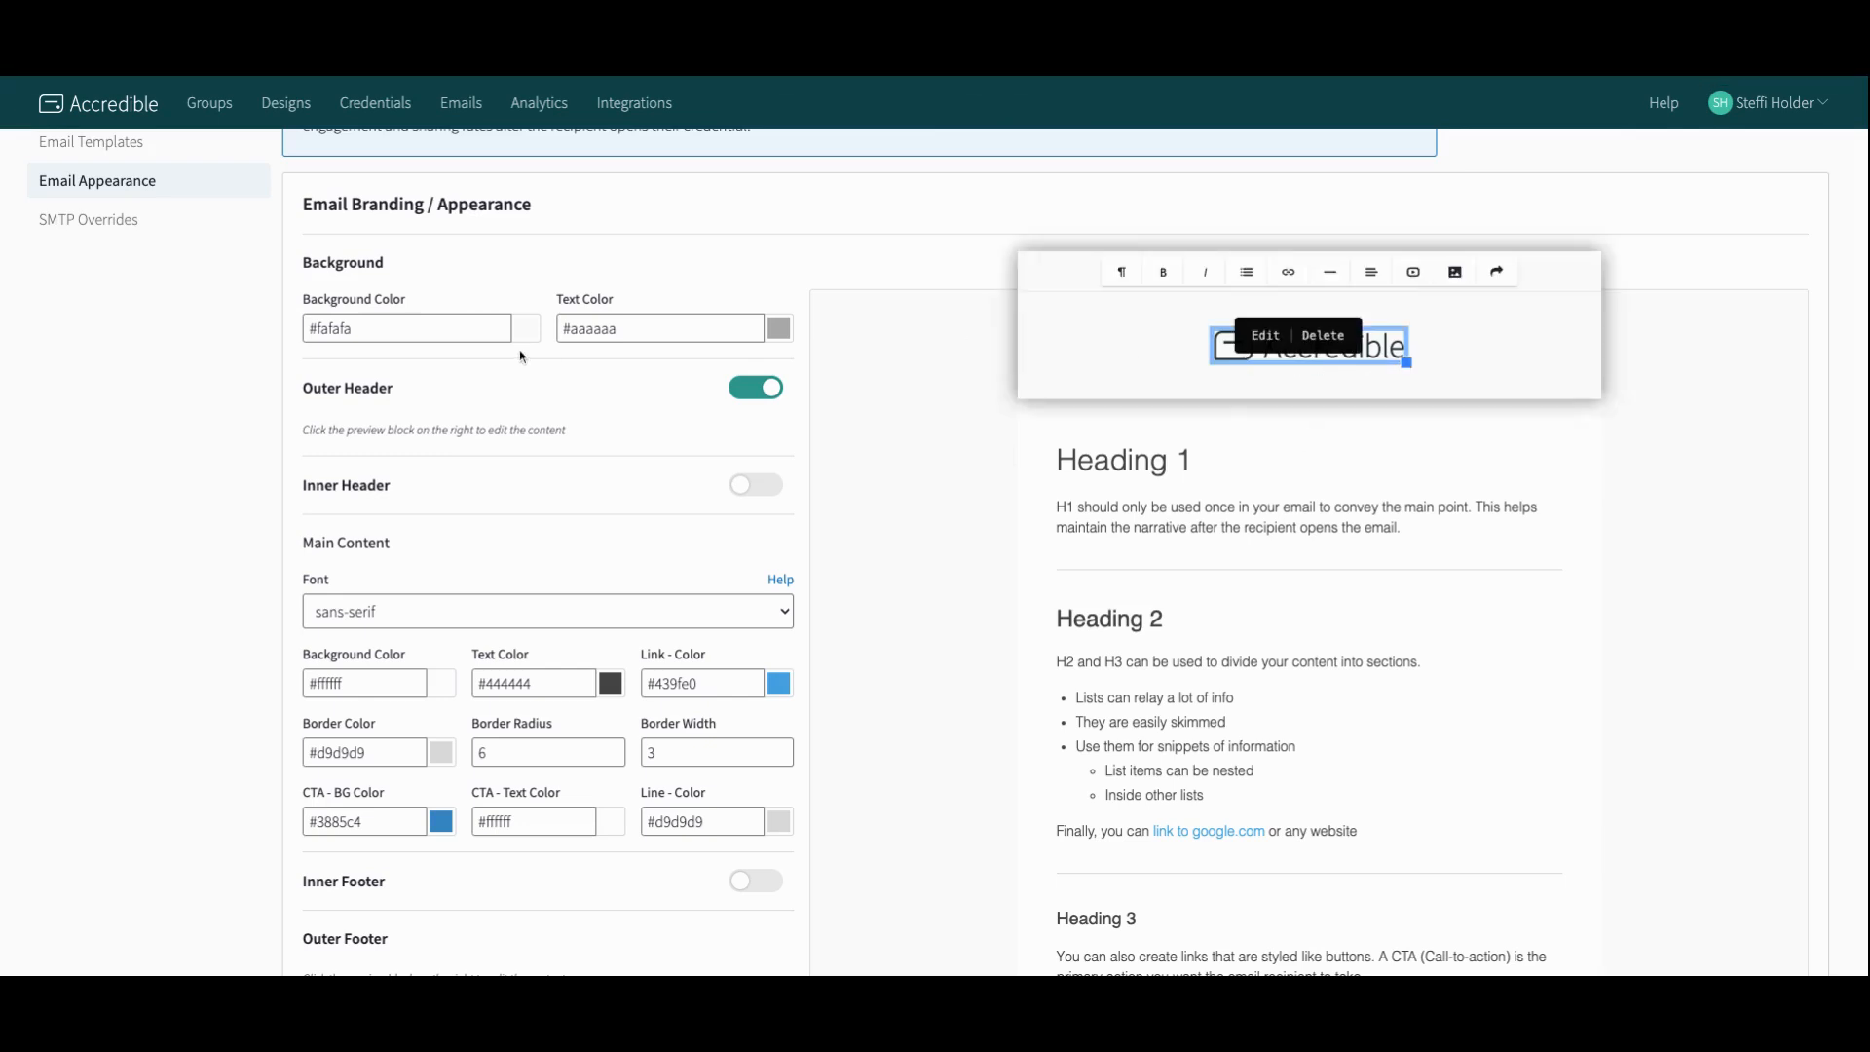
Step: Start creating credentials for a single group, choosing the GET-STARTED group
click(129, 223)
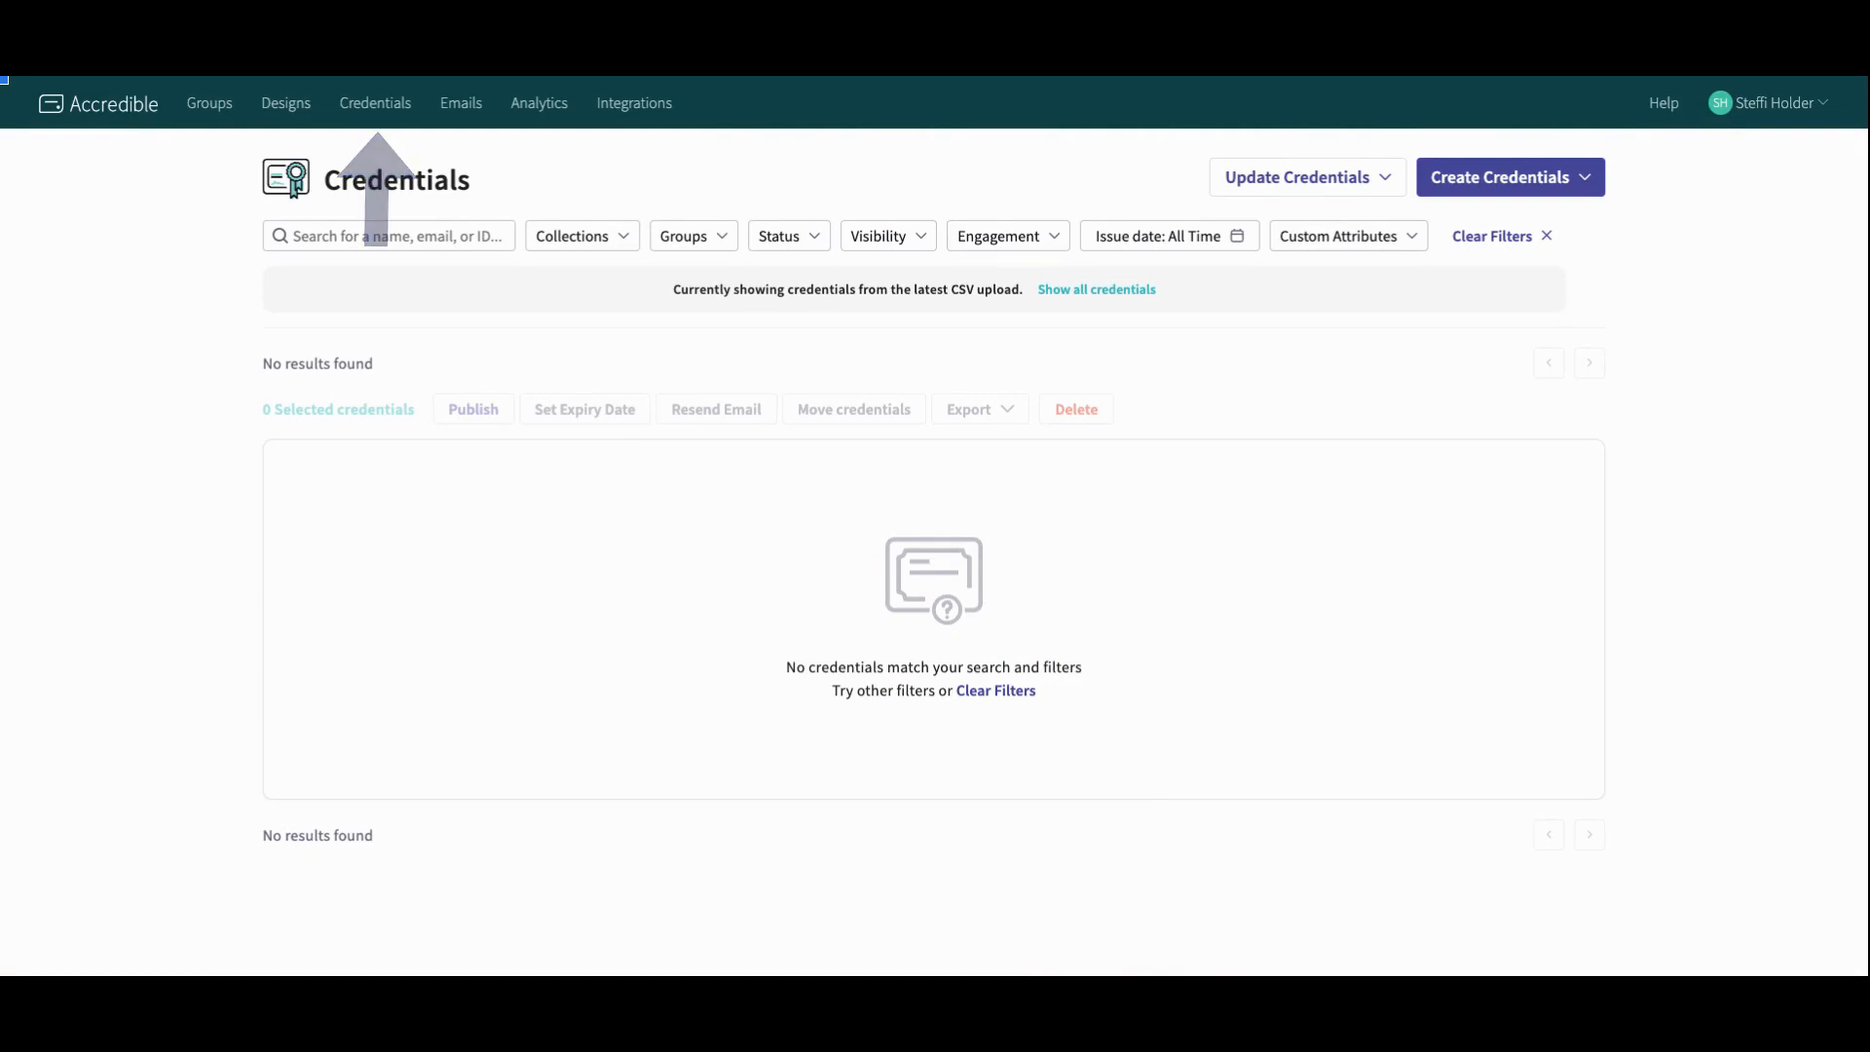
click(1511, 177)
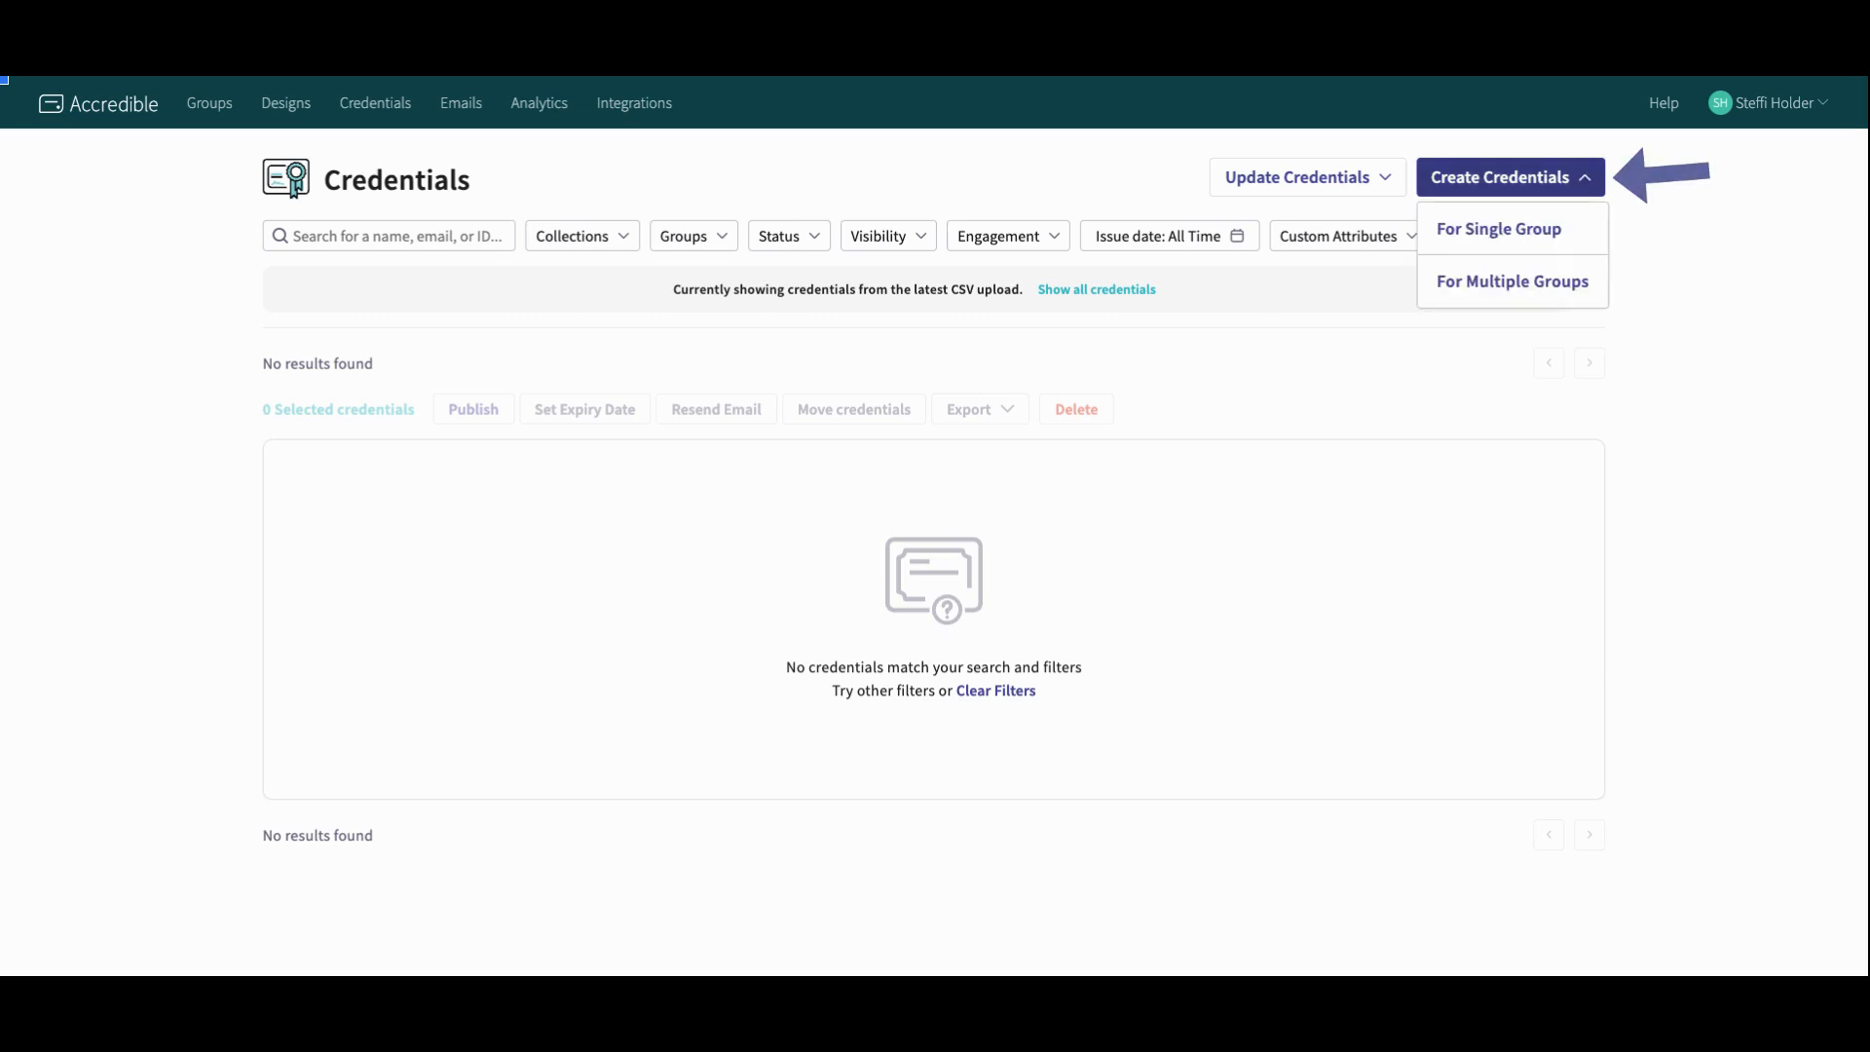
click(1505, 222)
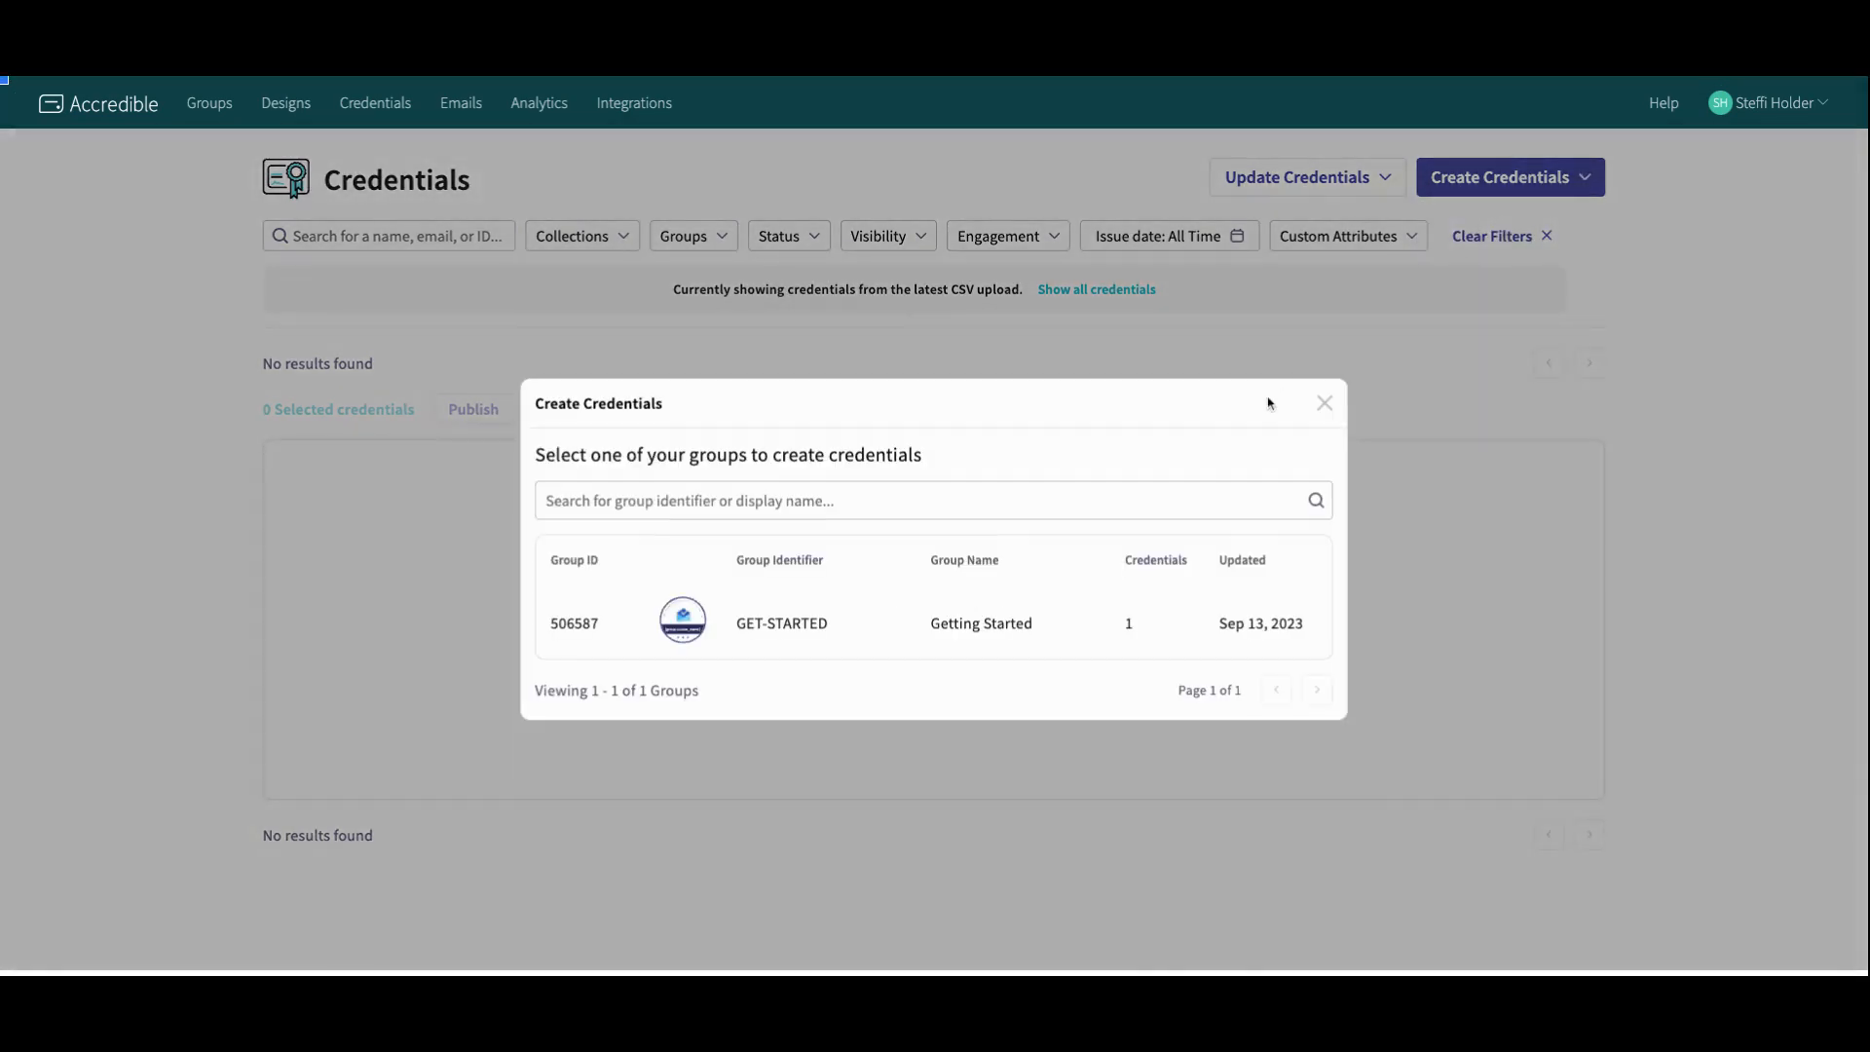
click(761, 641)
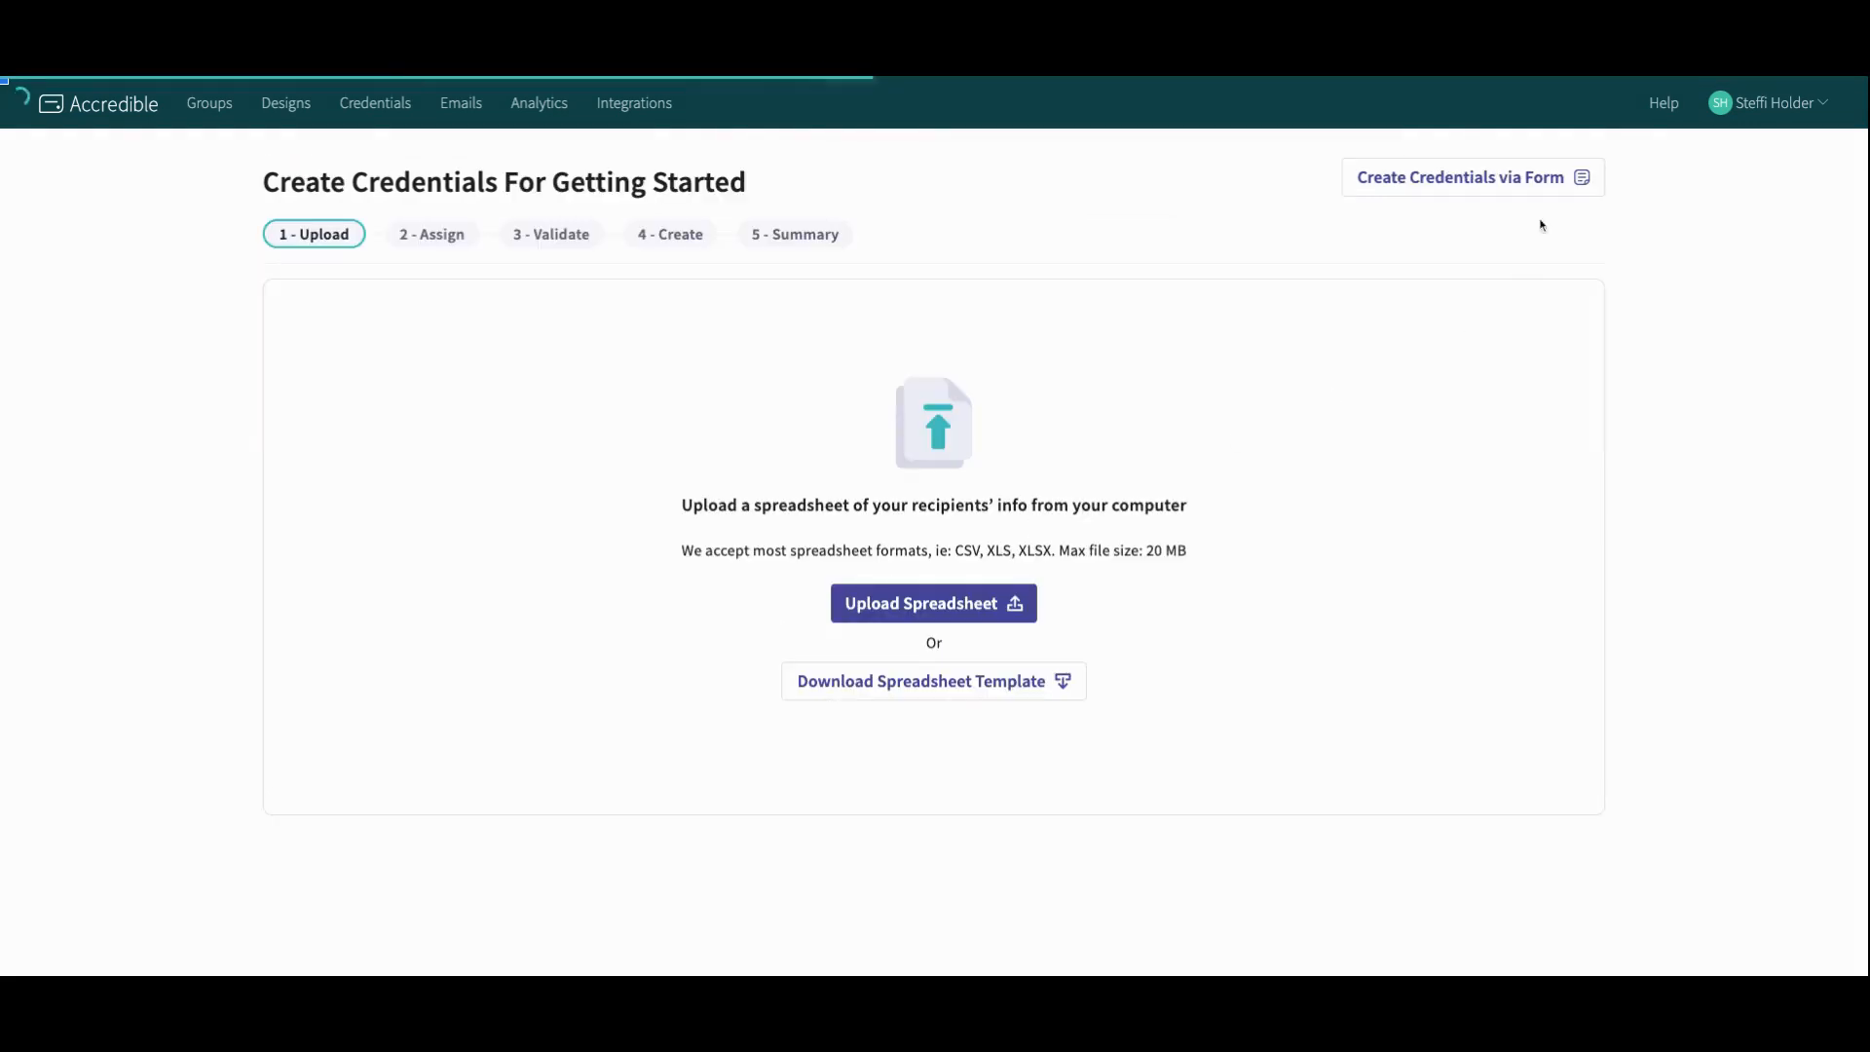
Step: Preview the credential creation form with all attributes shown, then return to the spreadsheet upload
click(1528, 180)
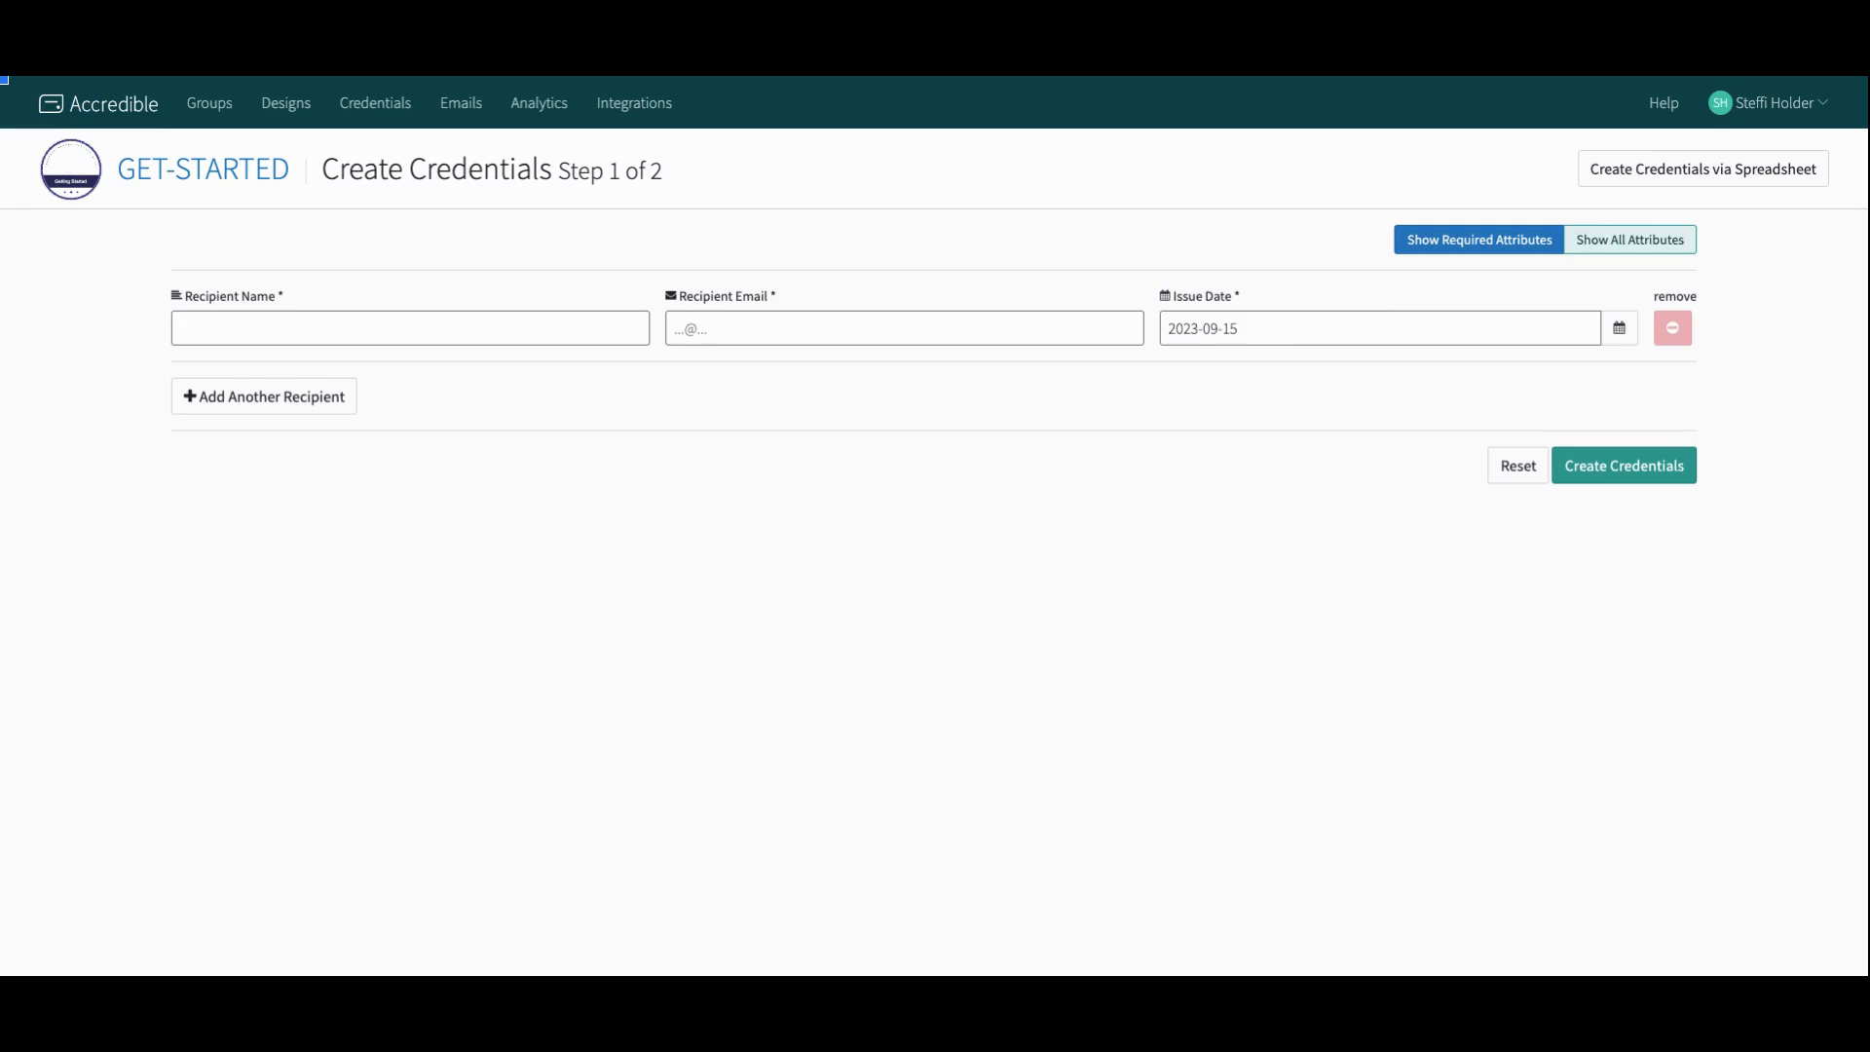
click(1629, 240)
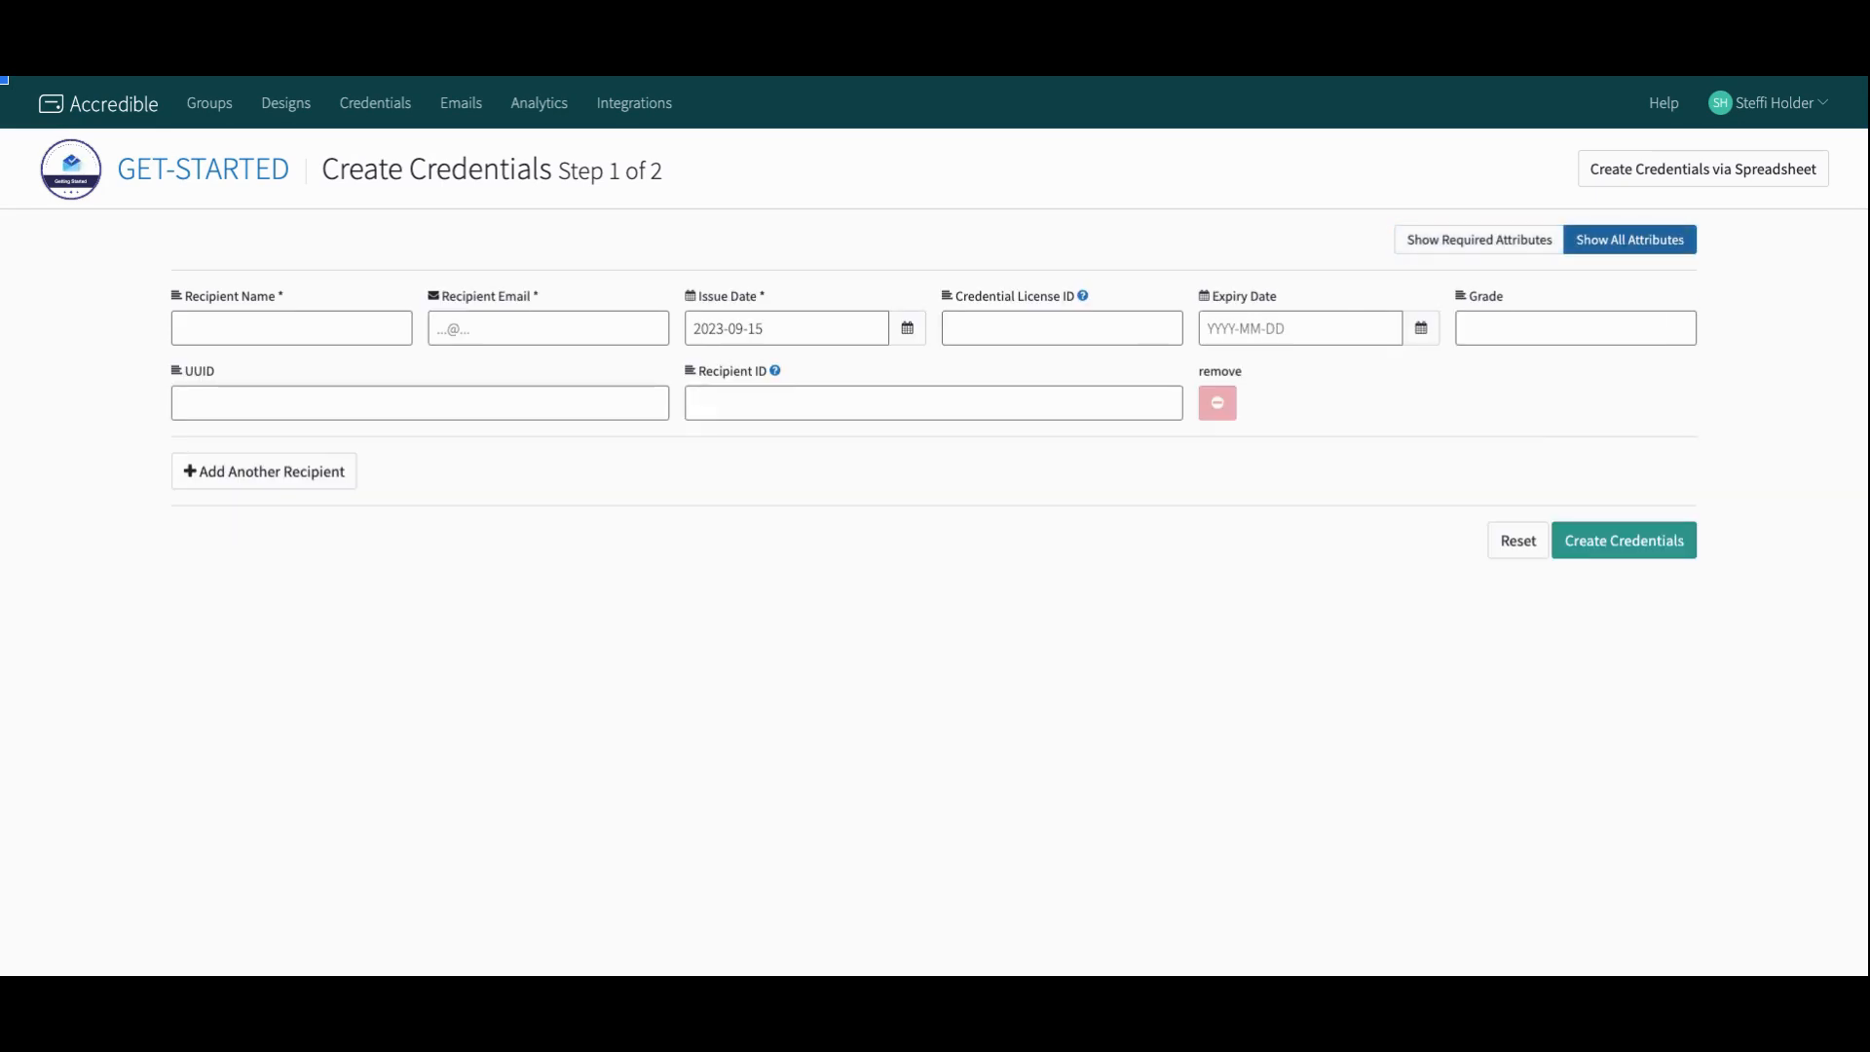
click(303, 486)
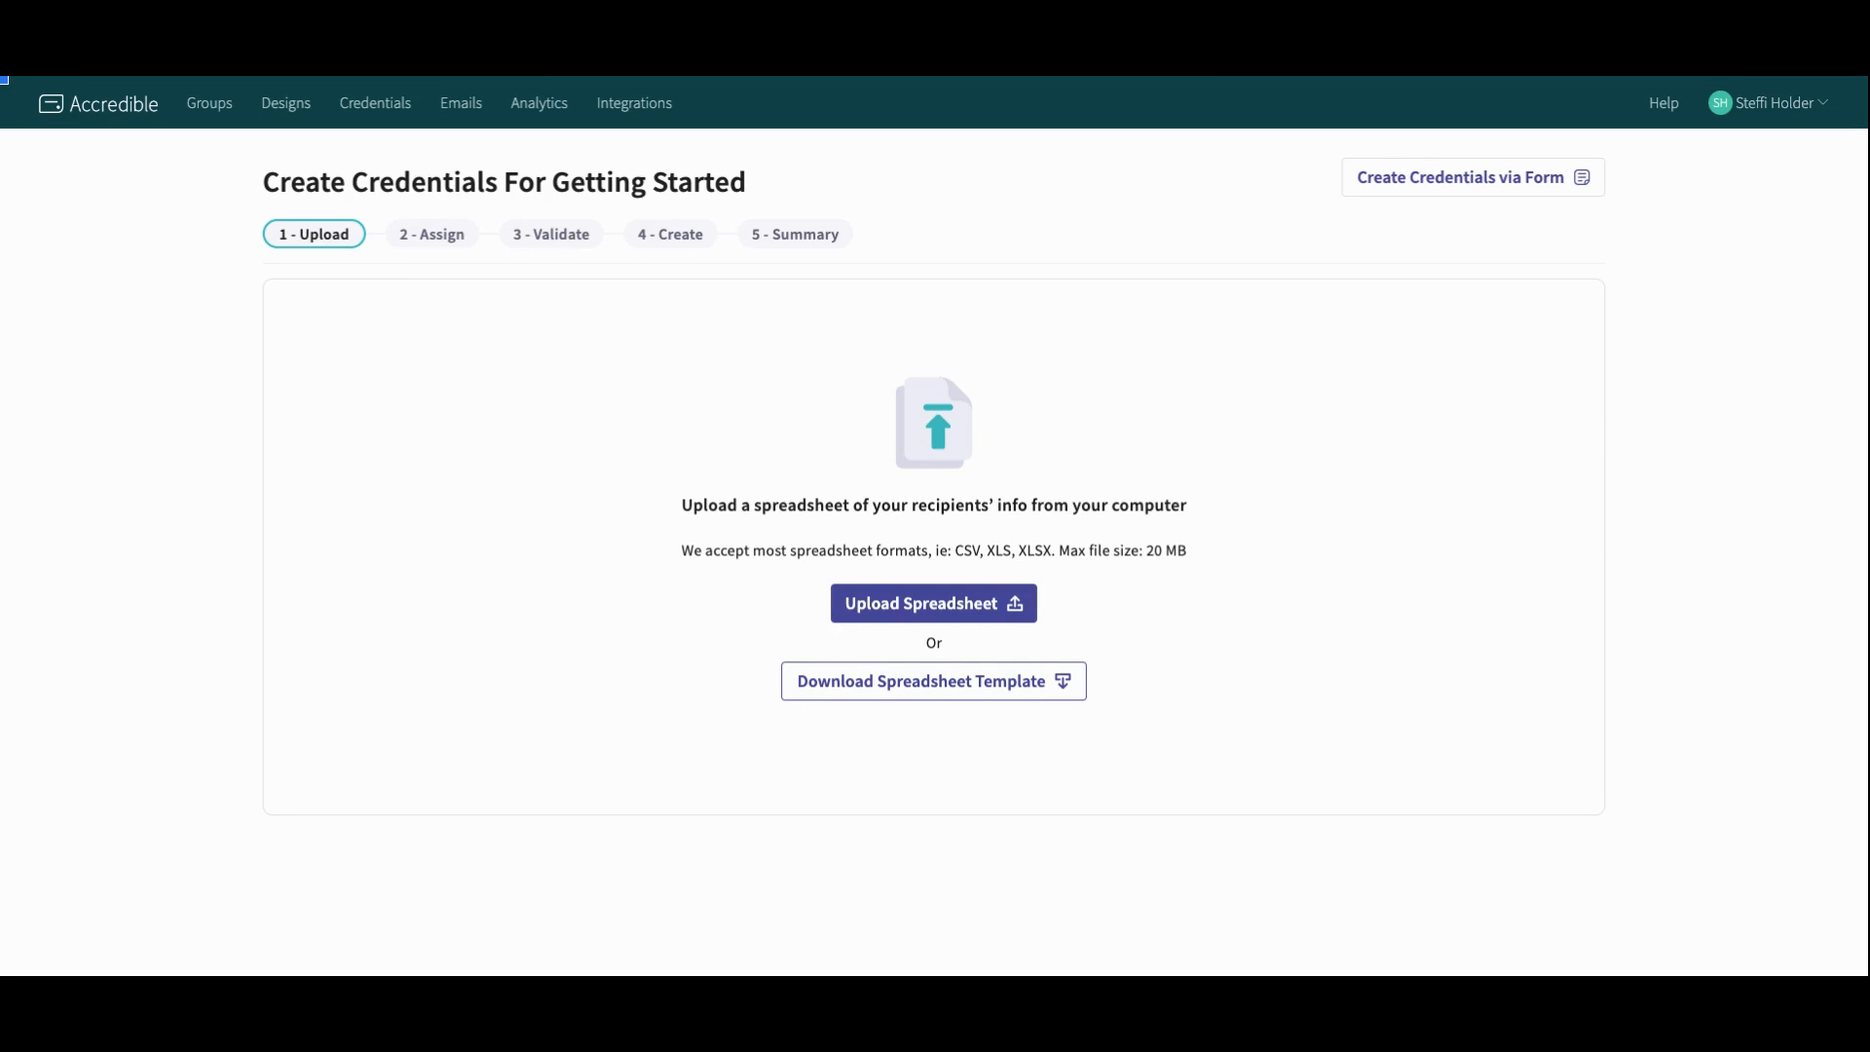
Step: Upload the getting started upload.csv spreadsheet and re-assign issue_date as Credential Issue Date in DD/MM/YYYY format
click(1020, 619)
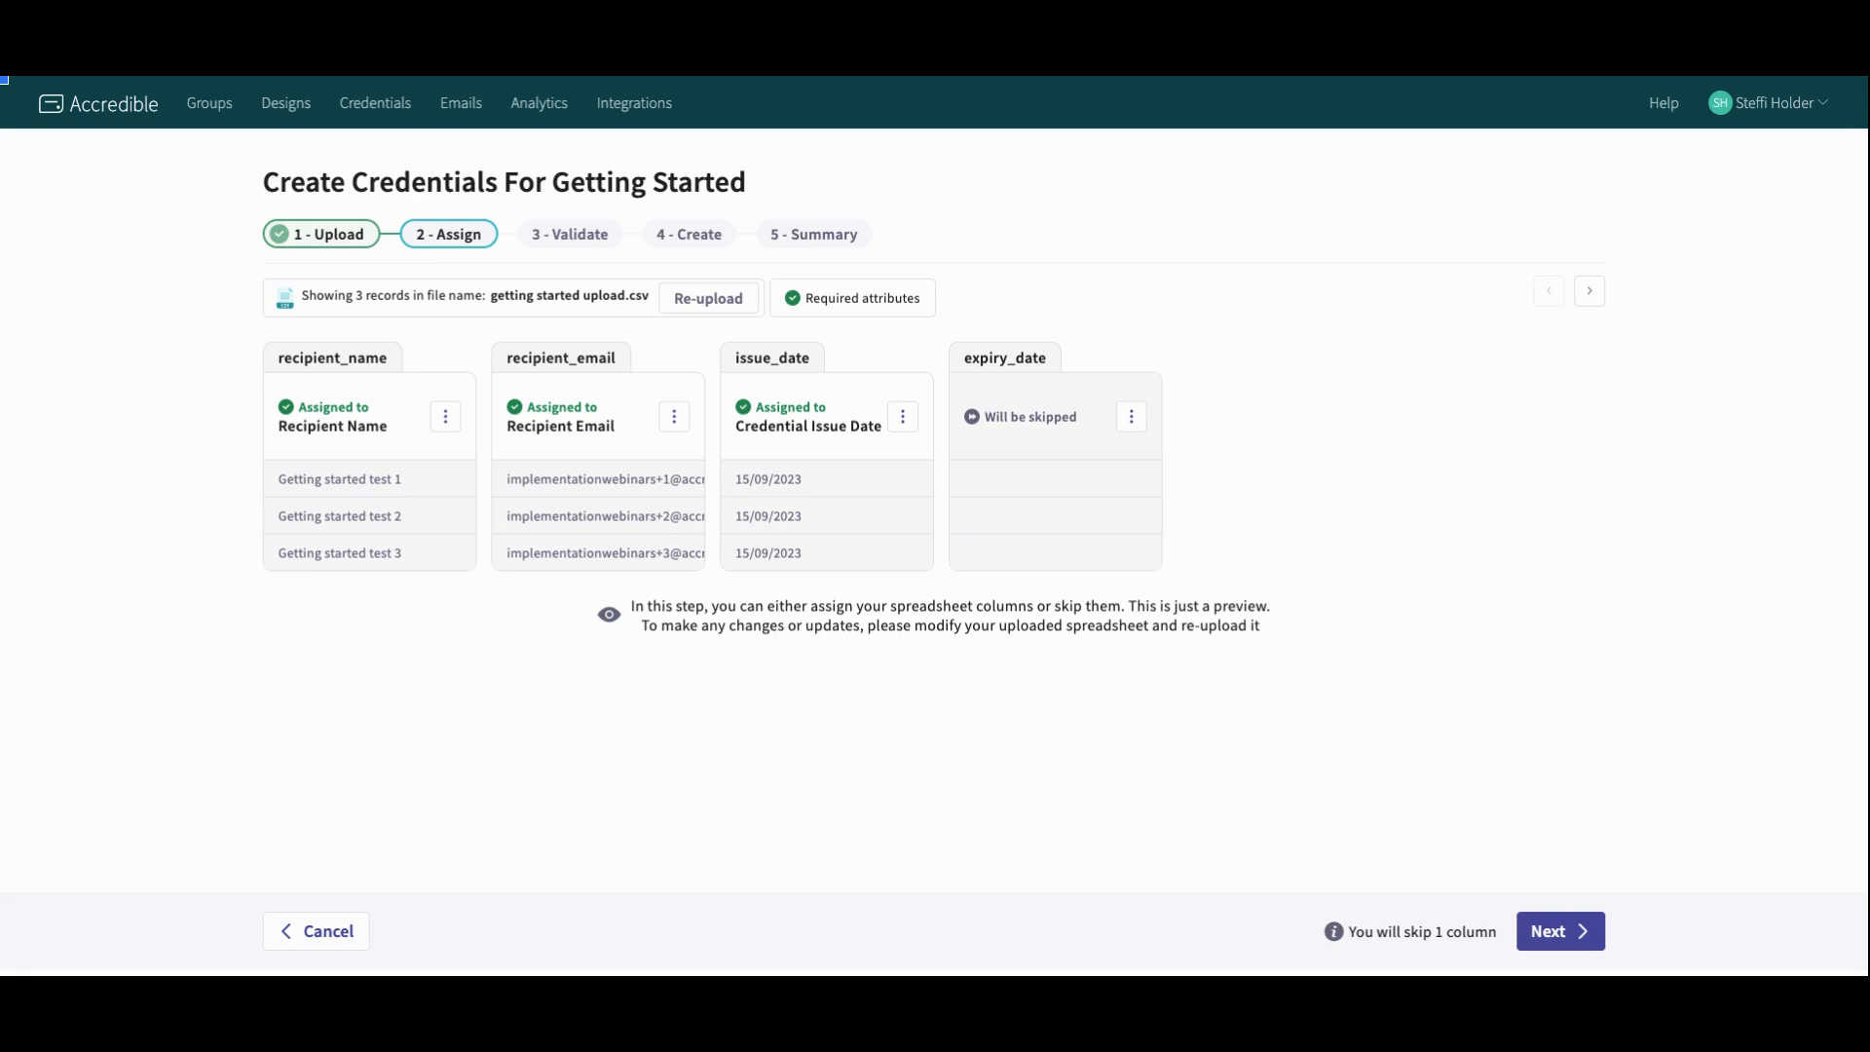
click(903, 417)
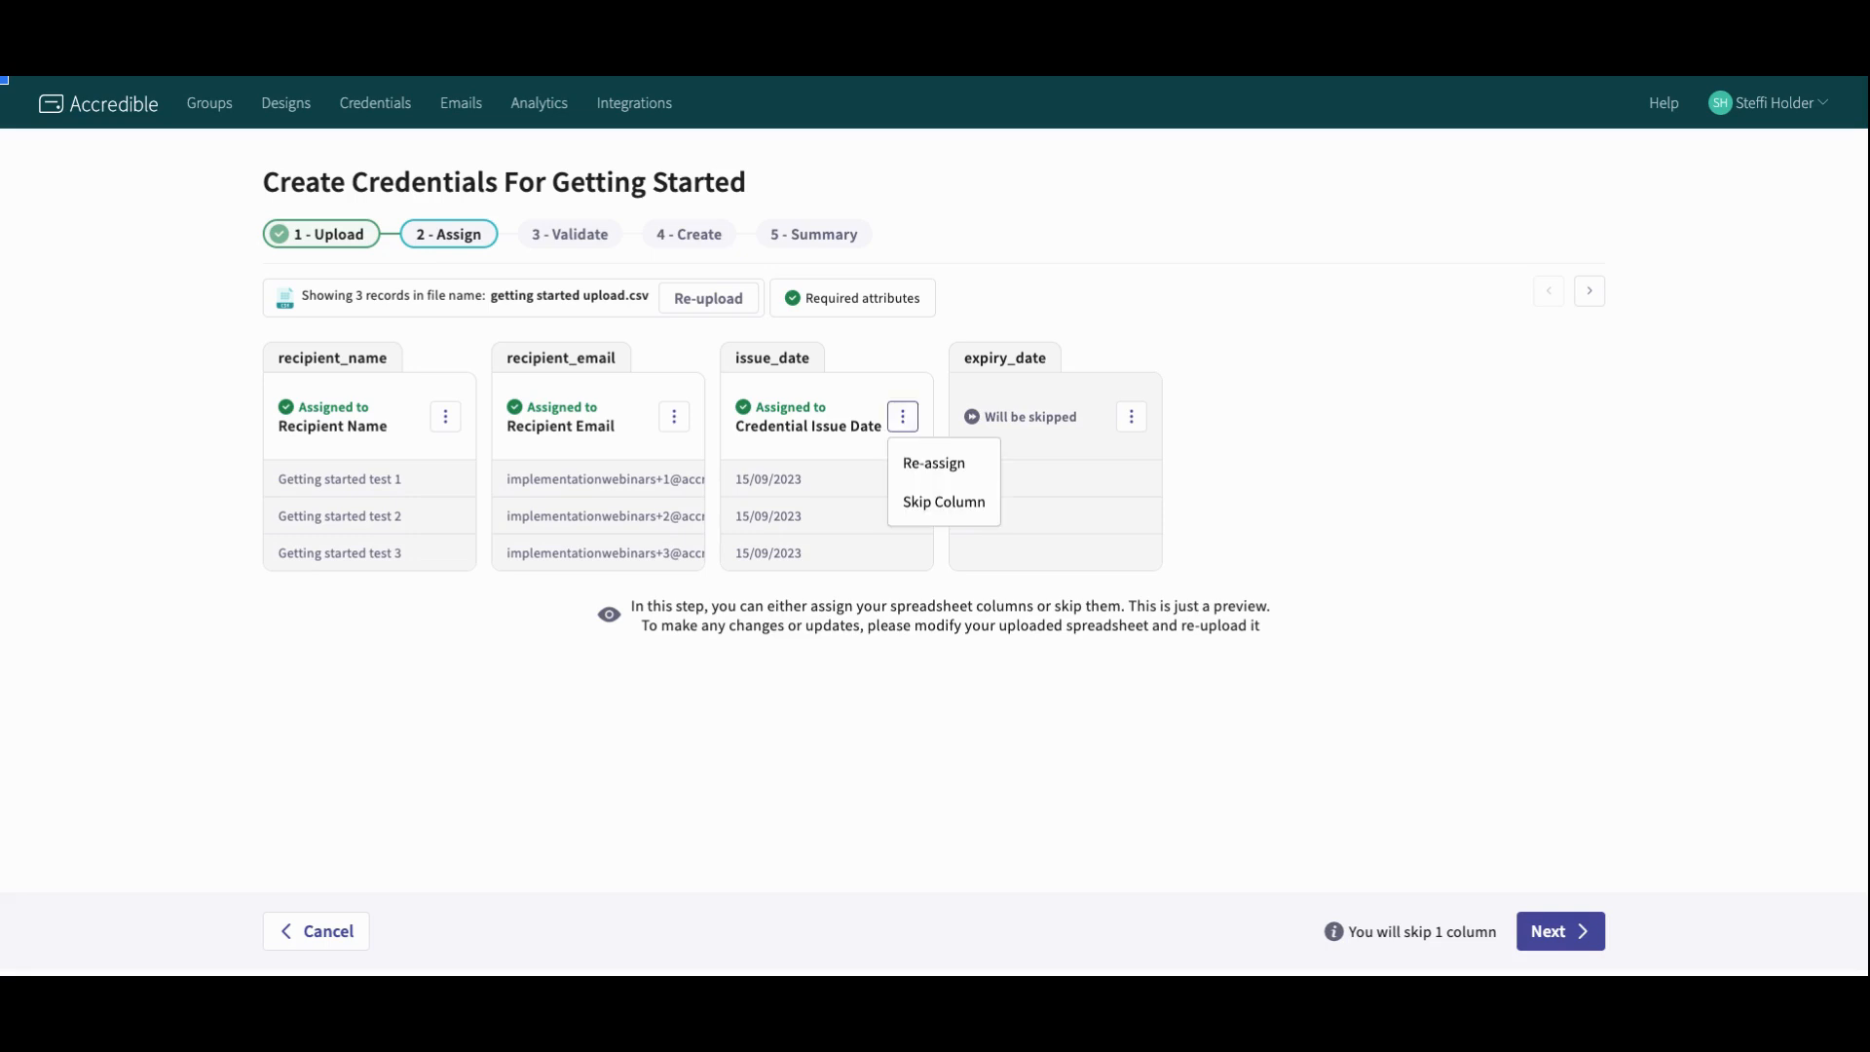
click(914, 469)
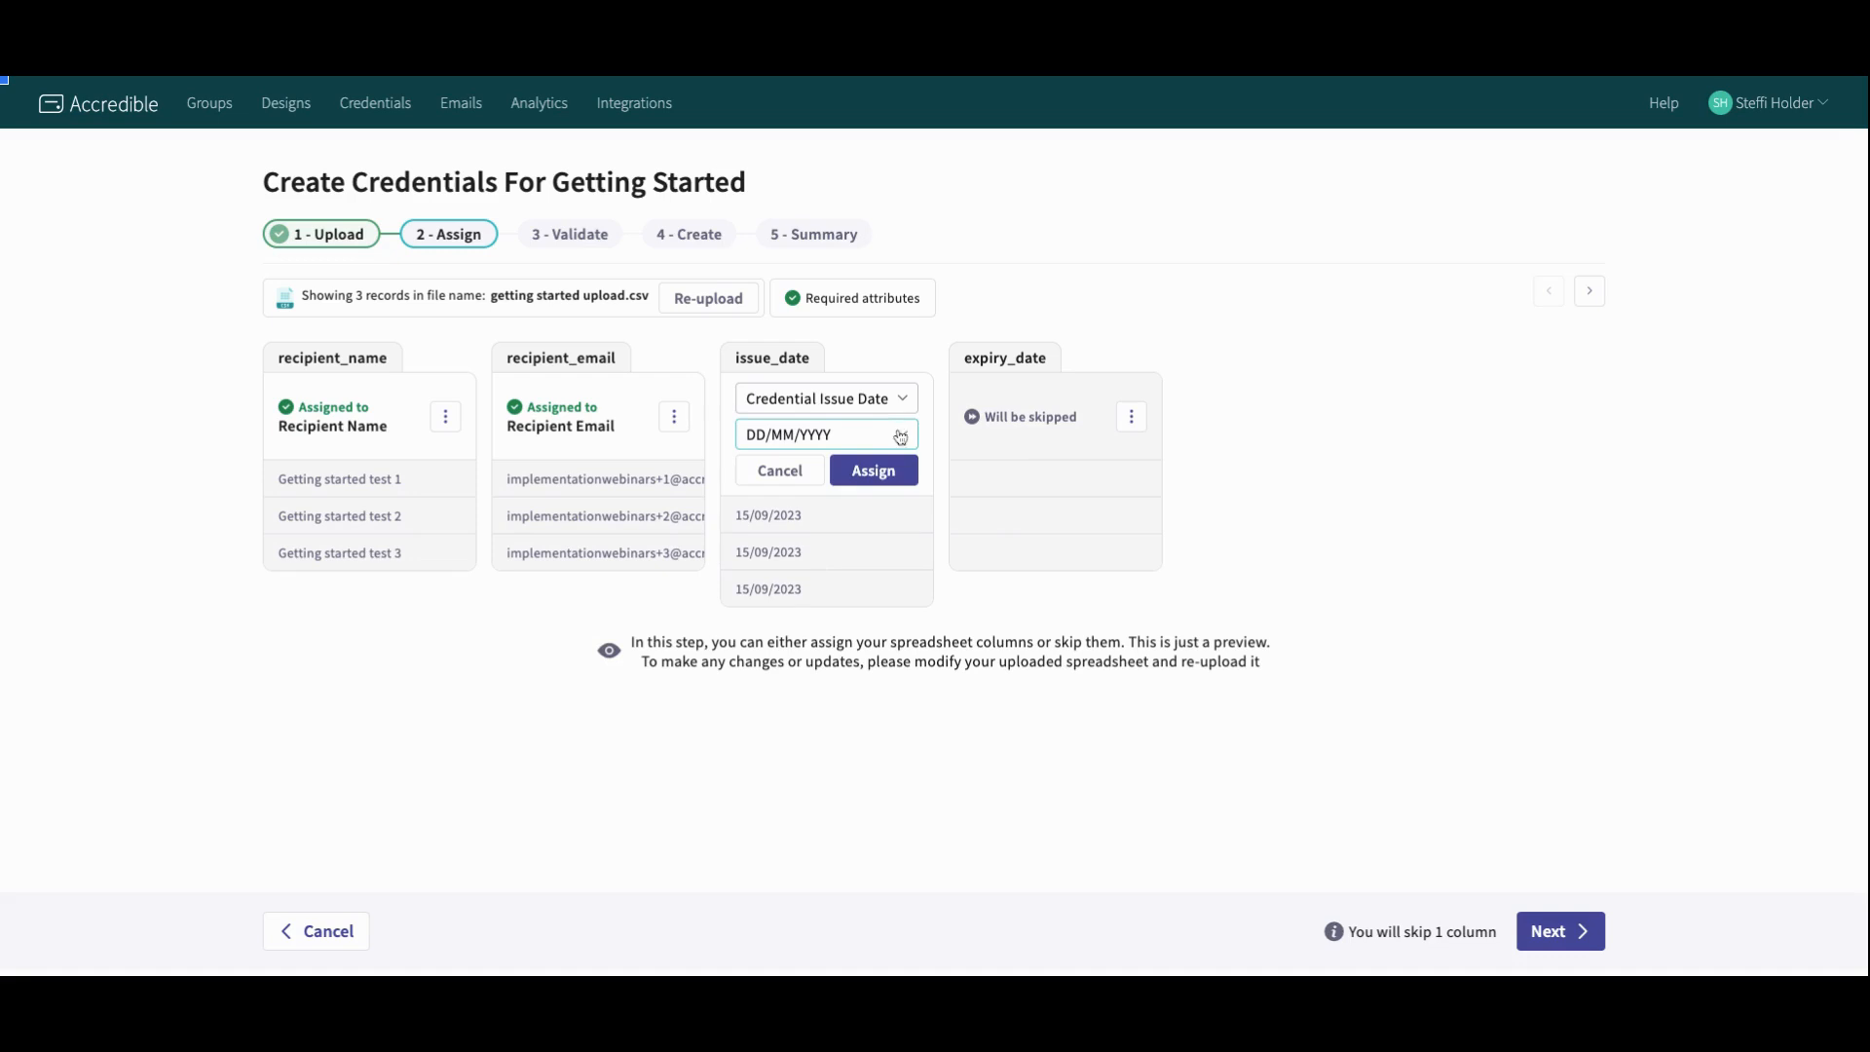
click(880, 469)
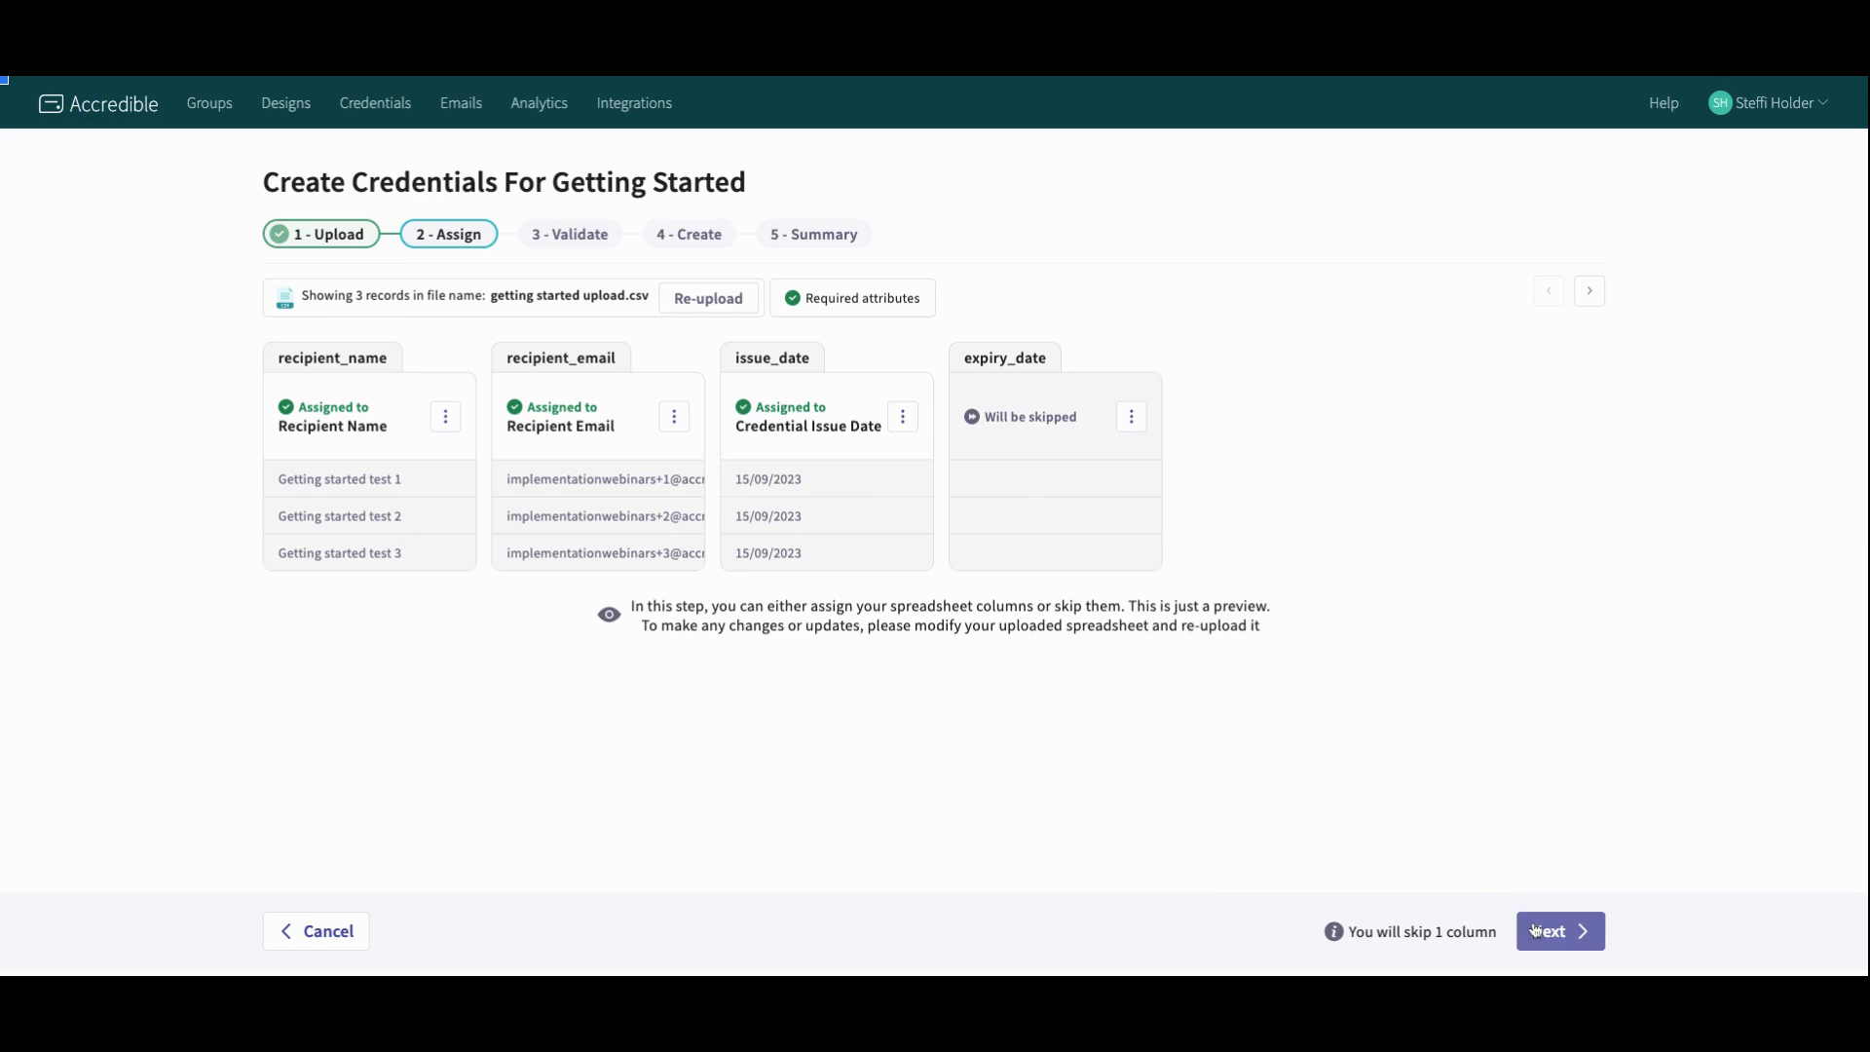
click(1536, 930)
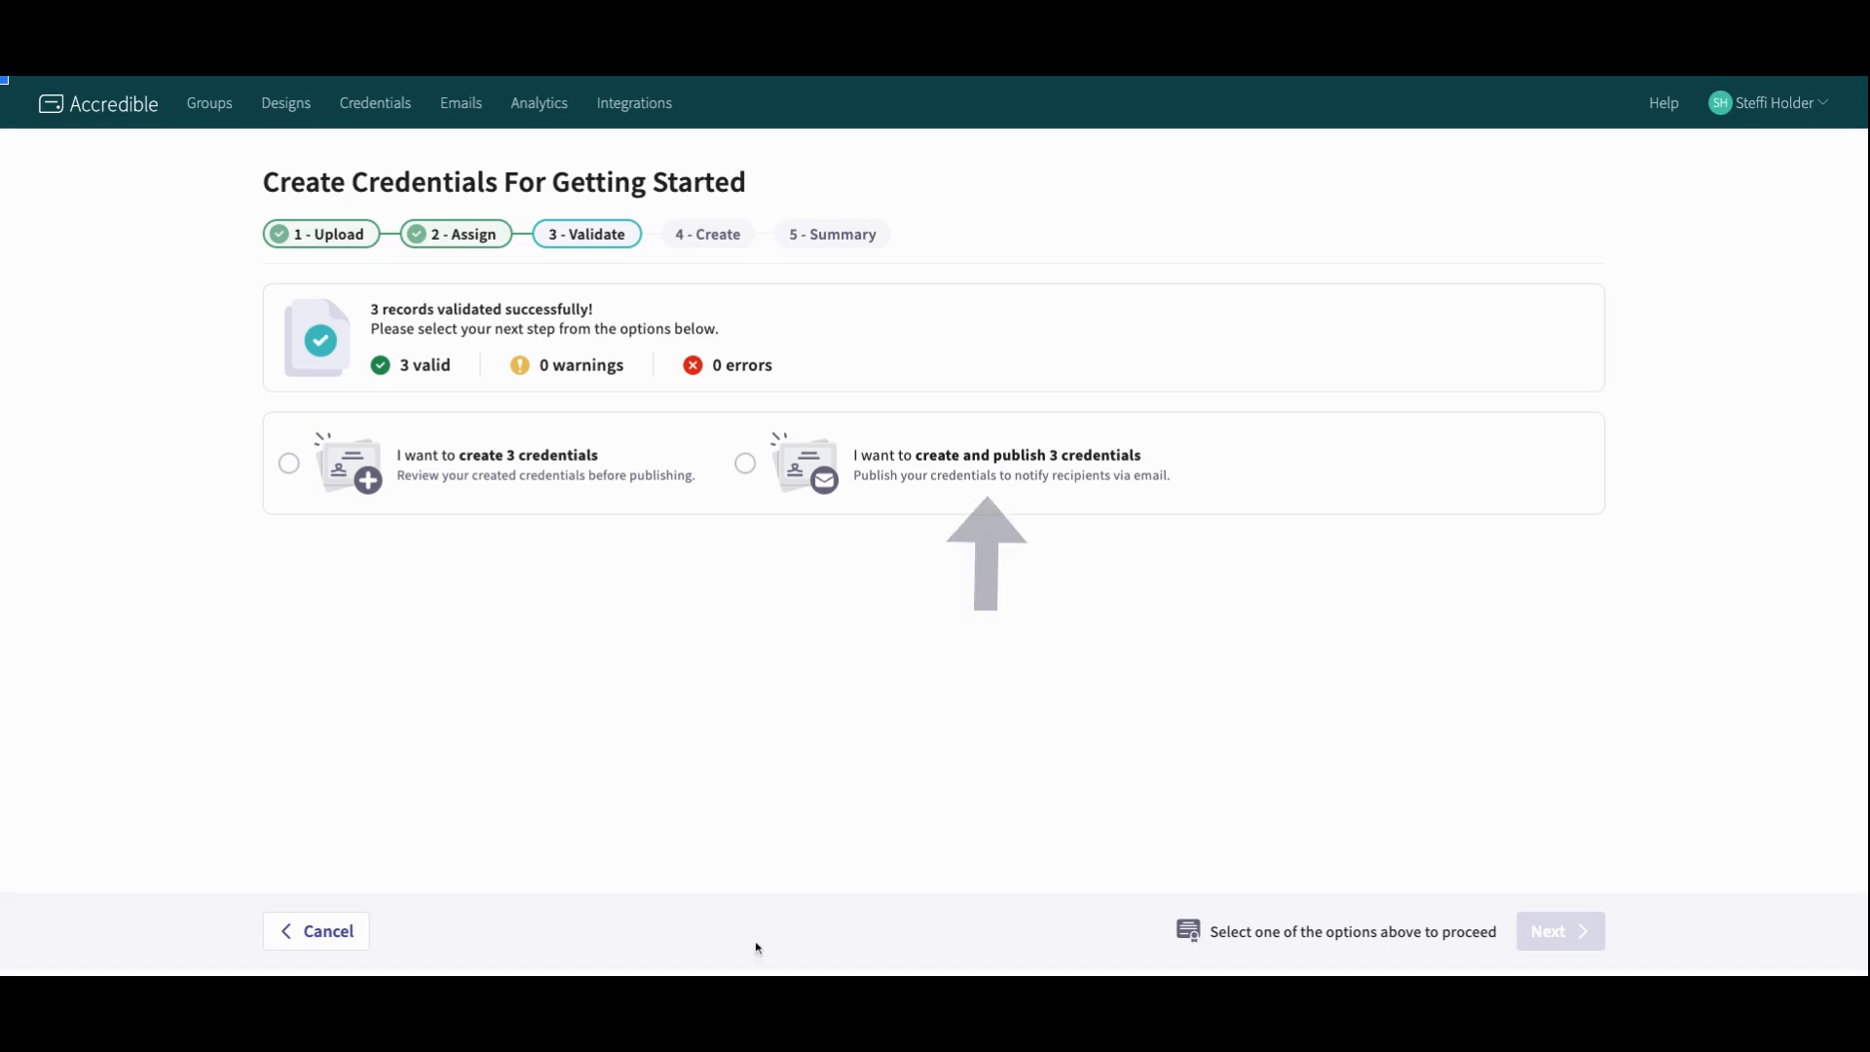
Step: Choose to create the 3 credentials without publishing and proceed
click(399, 464)
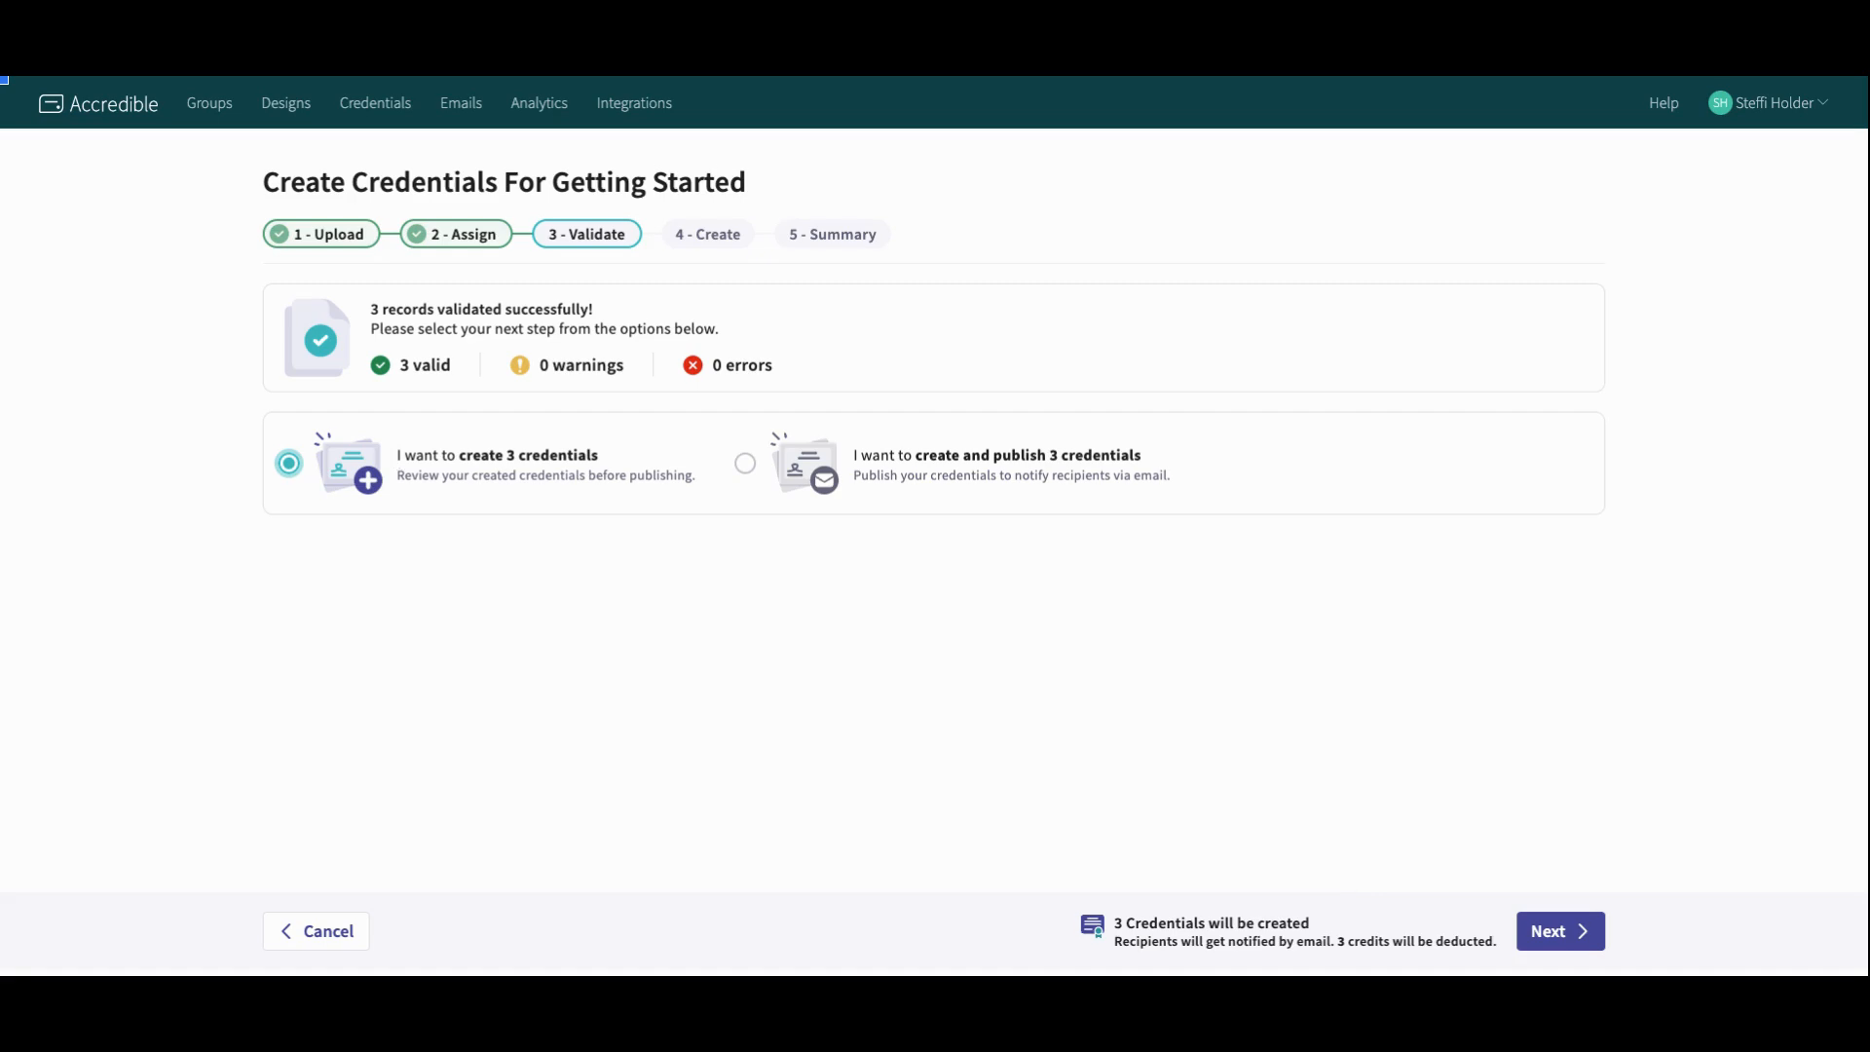
click(1548, 925)
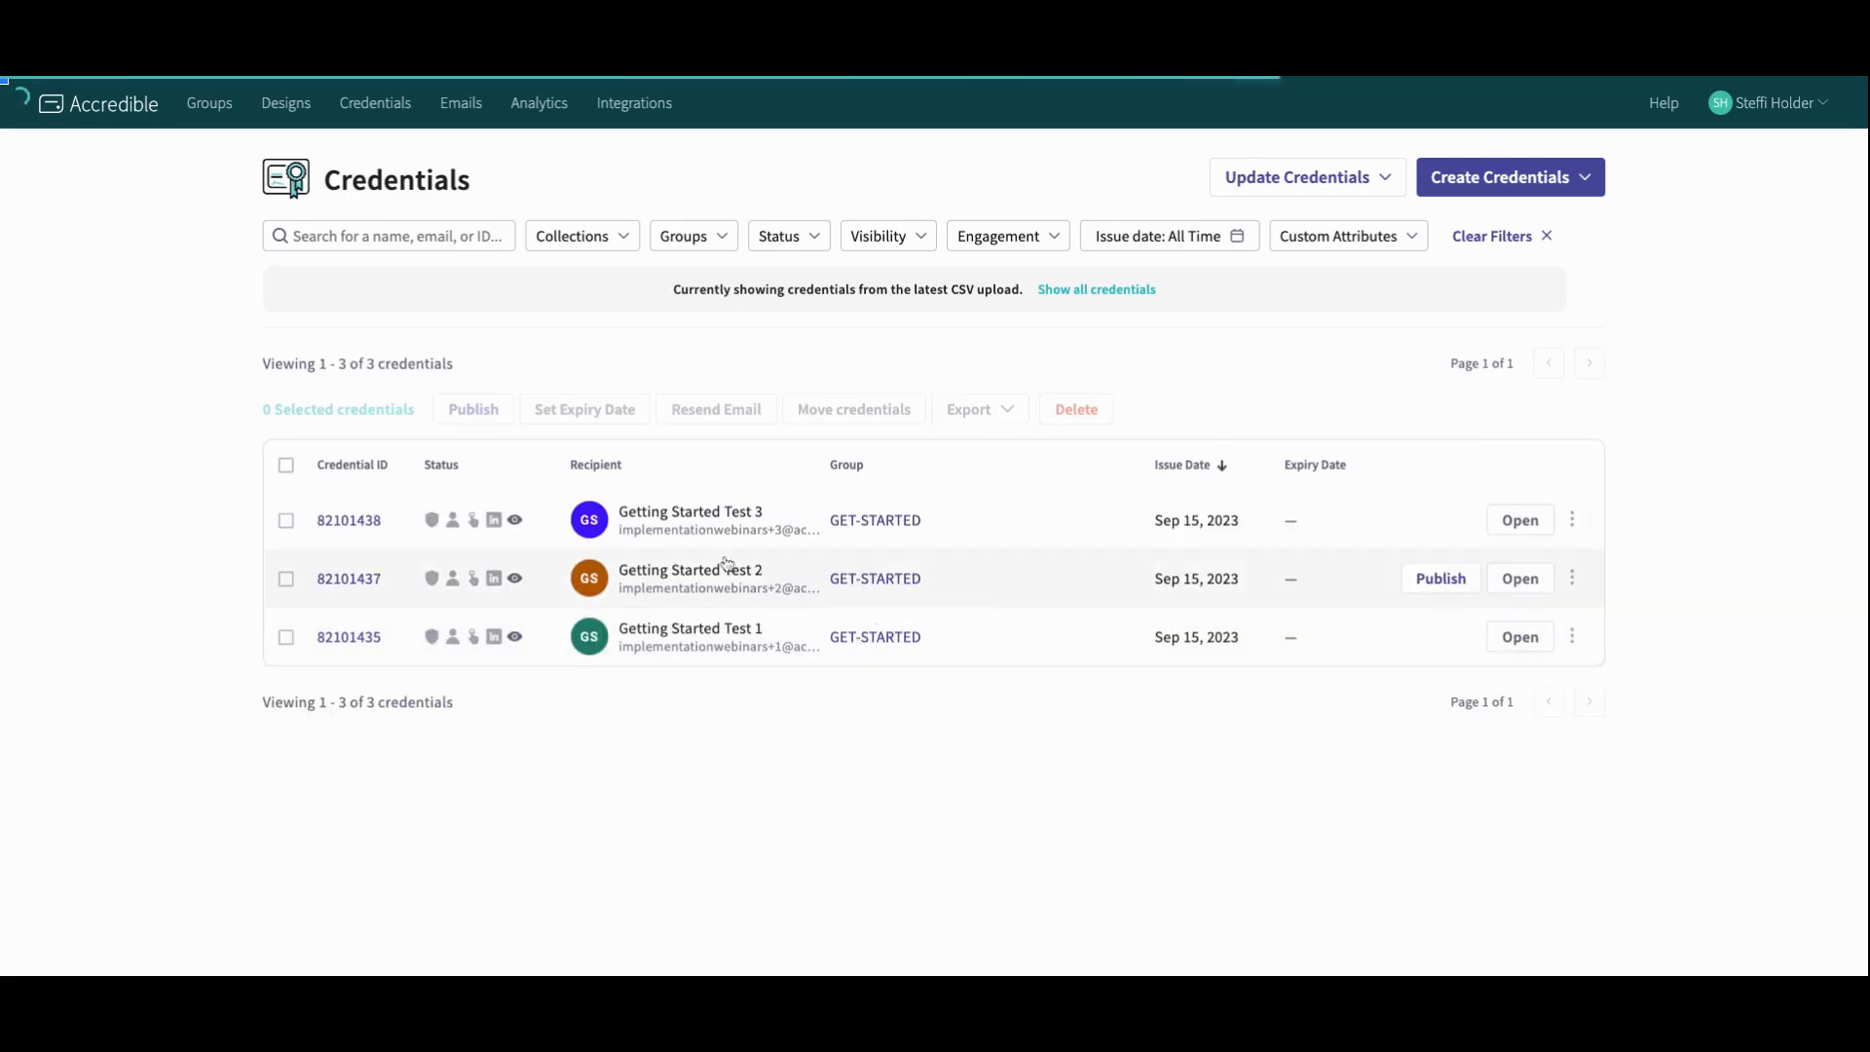
Step: Select all three new credentials and publish them
click(286, 465)
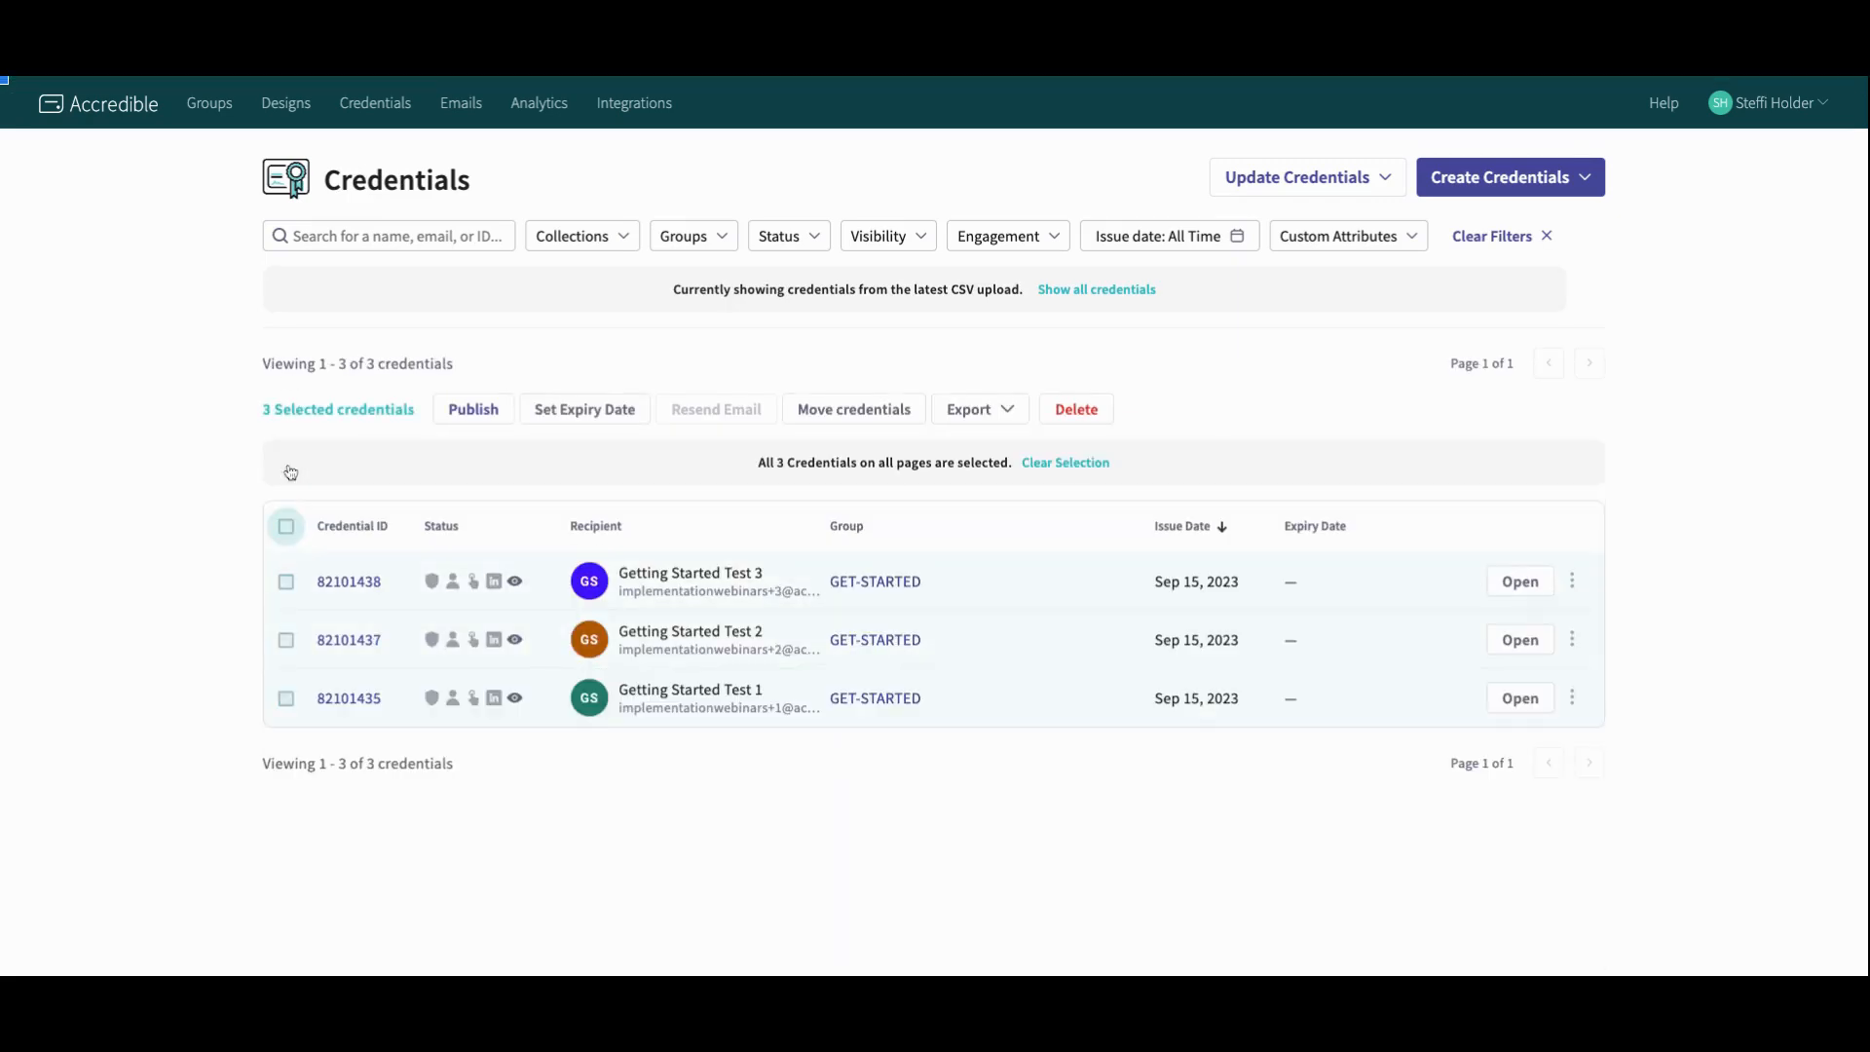
click(492, 407)
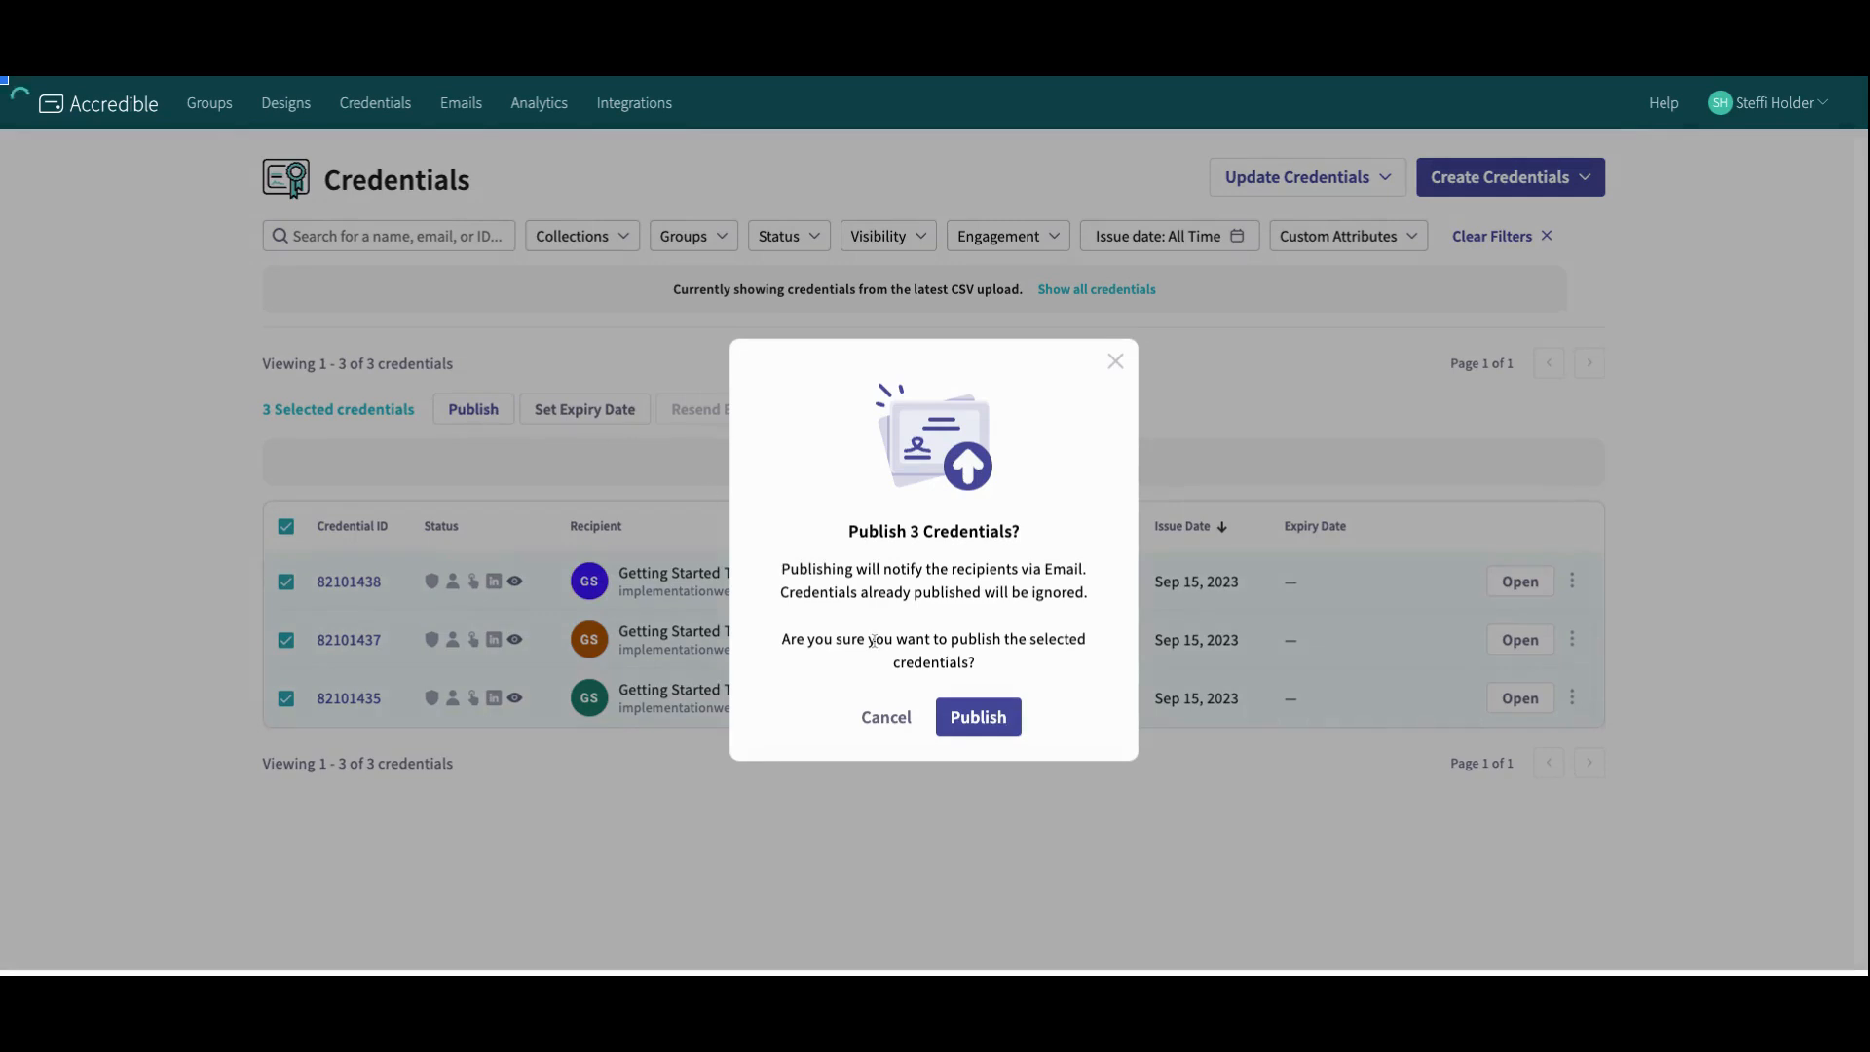